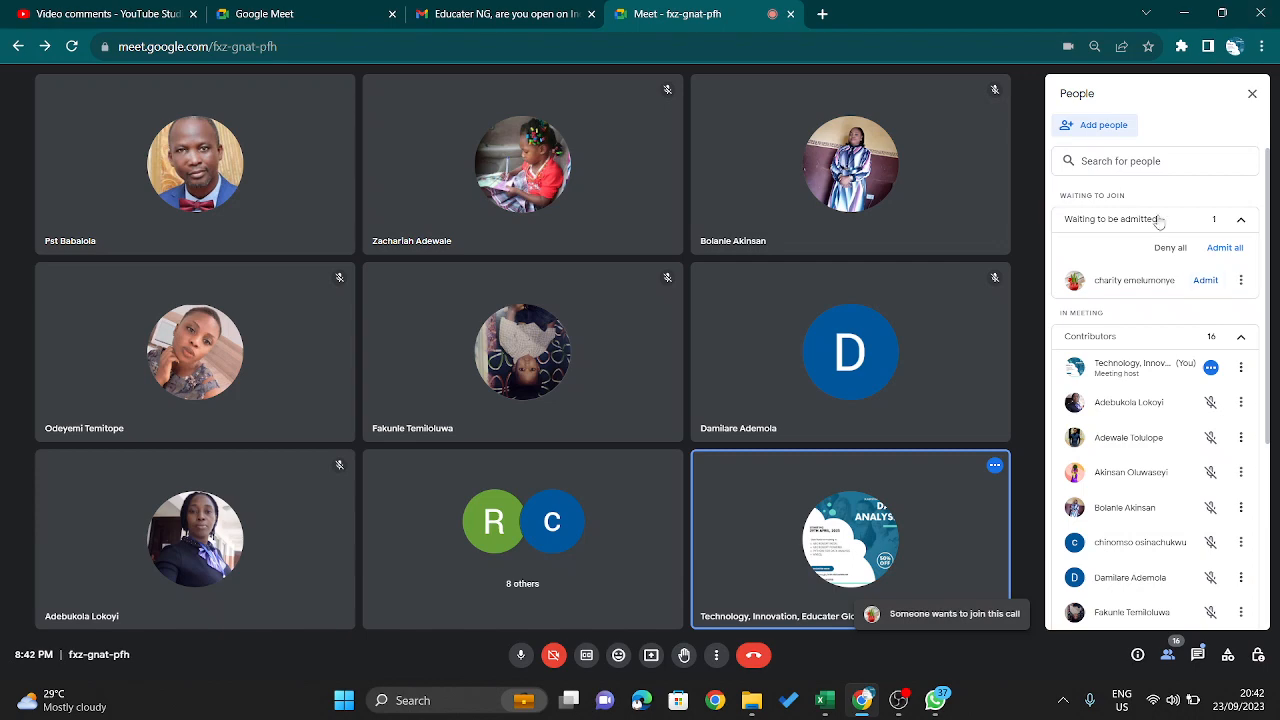
- Admit everyone currently waiting to join the call, then the next participant who asks to join
click(1224, 248)
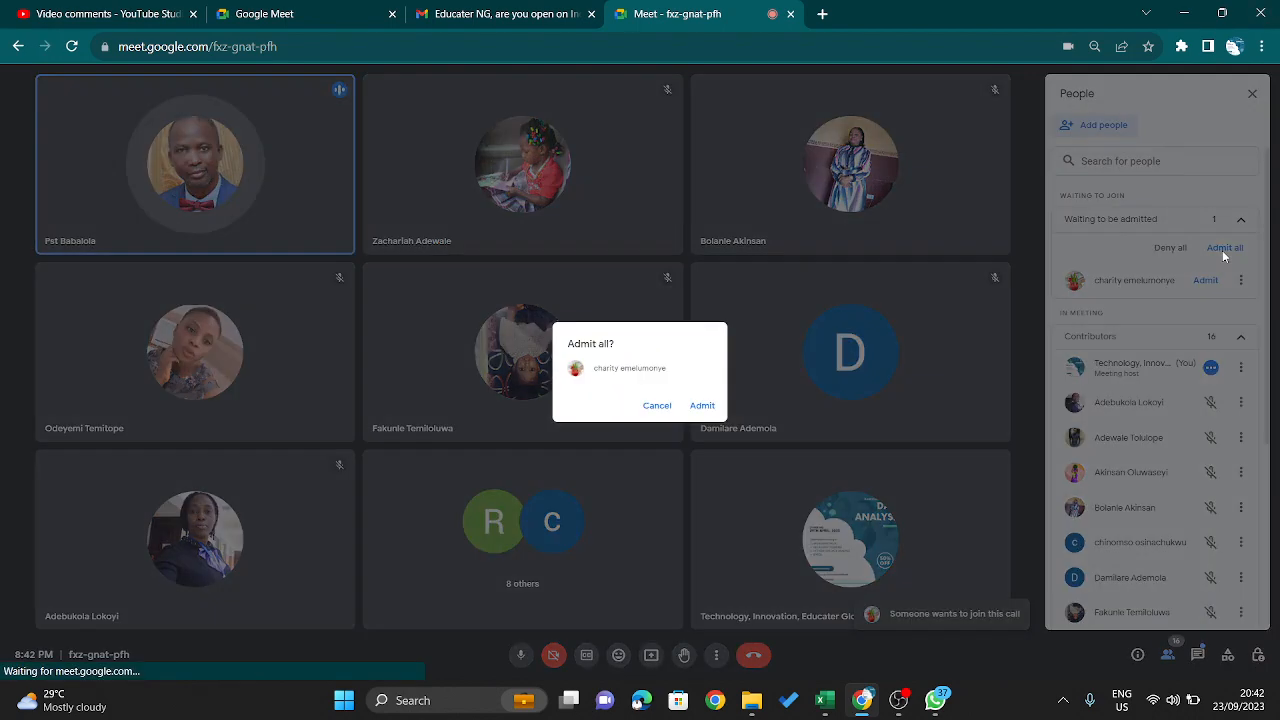
click(699, 405)
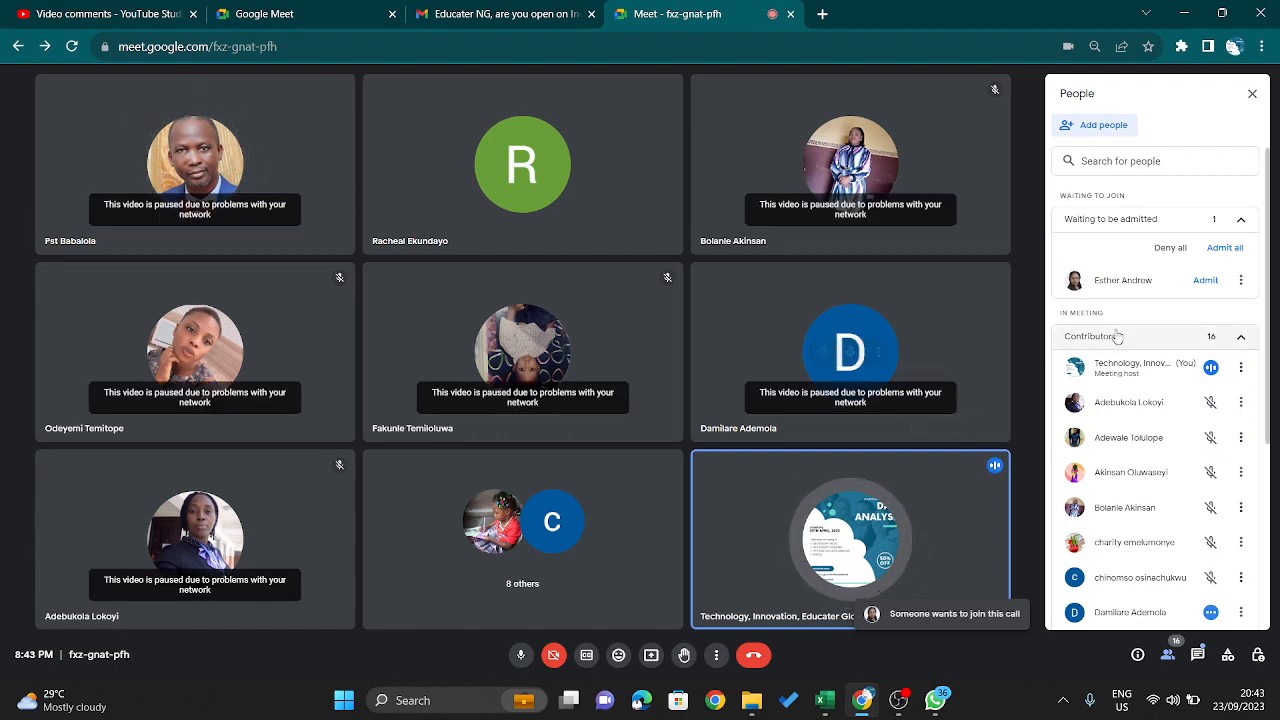
click(1206, 280)
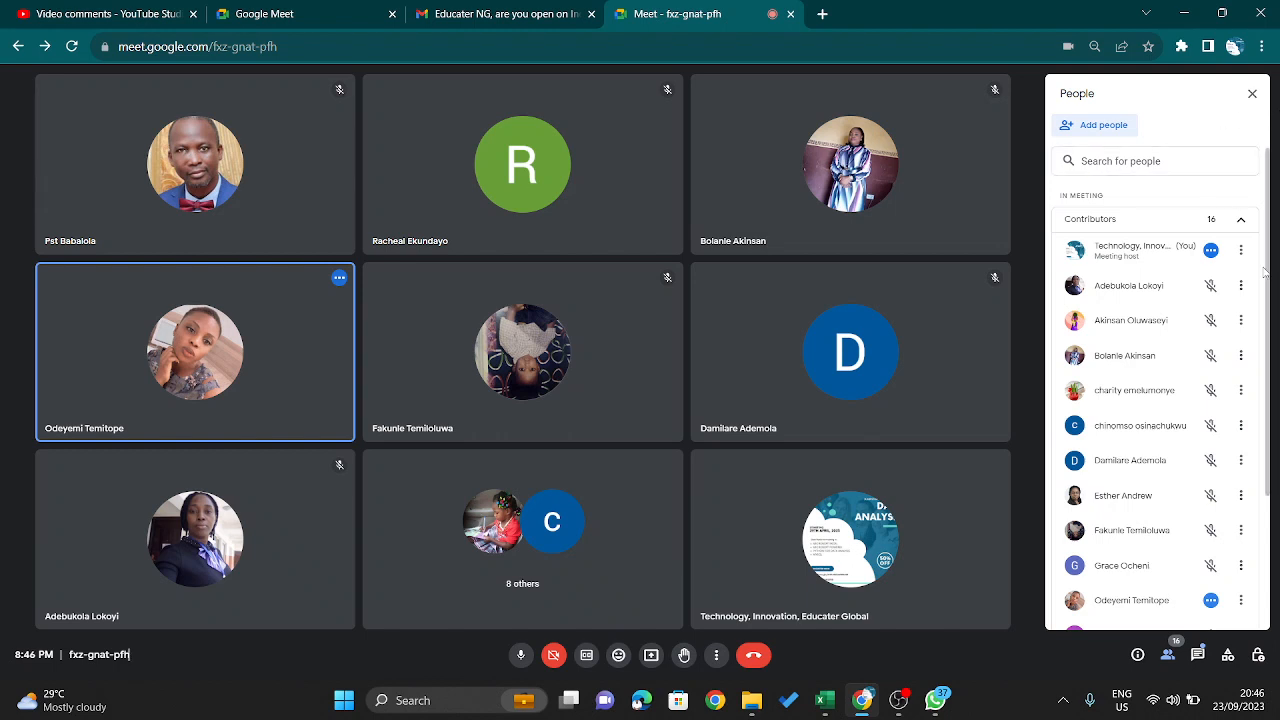
- Mute your own microphone in the call and close the participant list
click(521, 656)
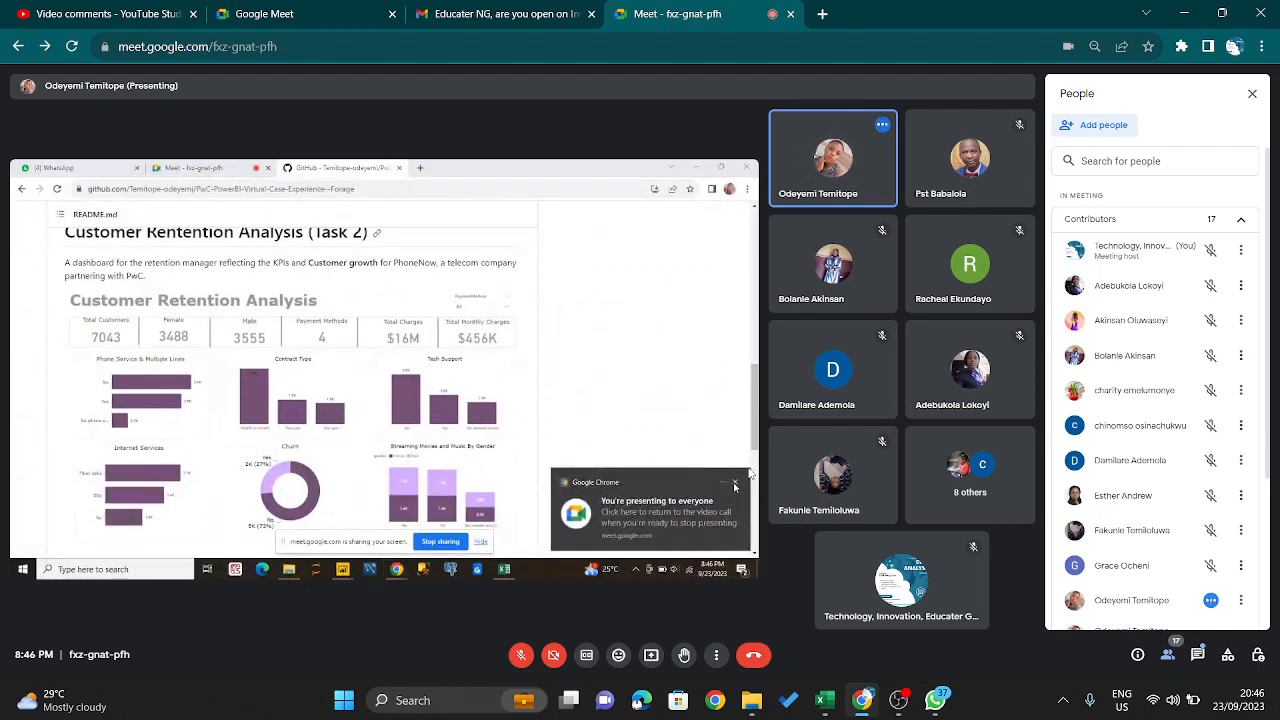
click(1252, 94)
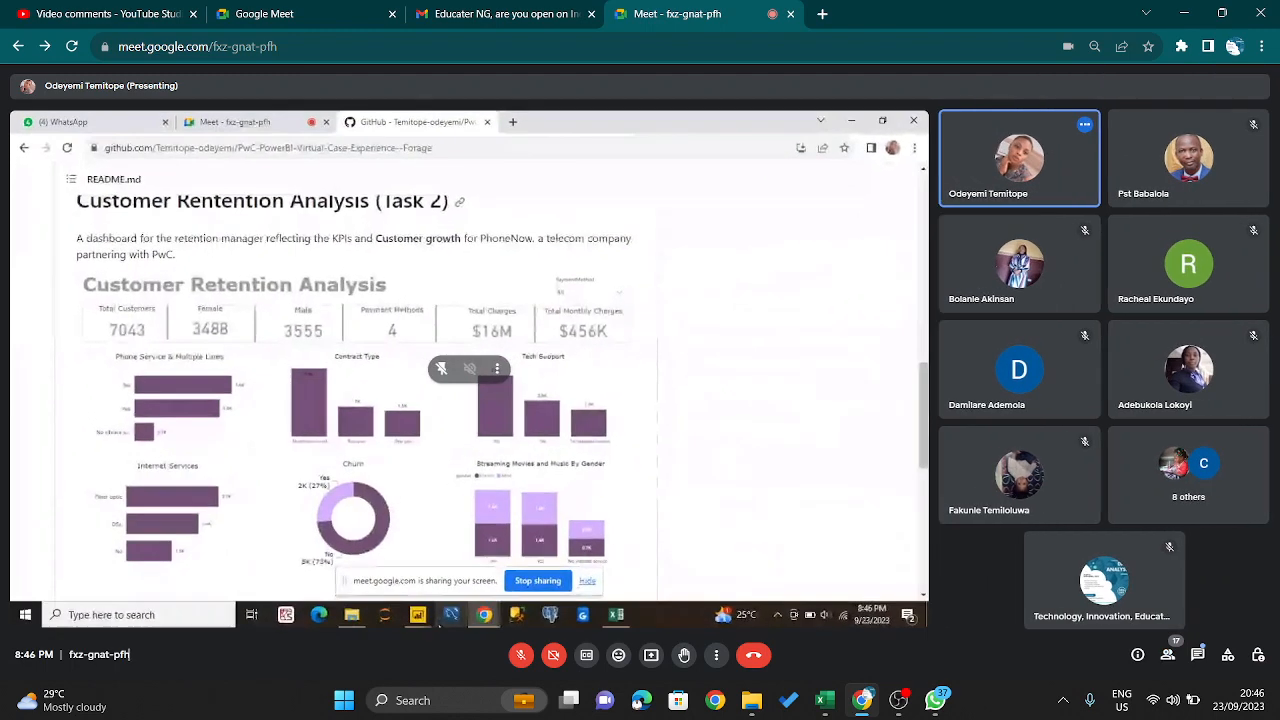
- Unmute your microphone briefly, mute it again and turn on push to talk
key(ctrl+d)
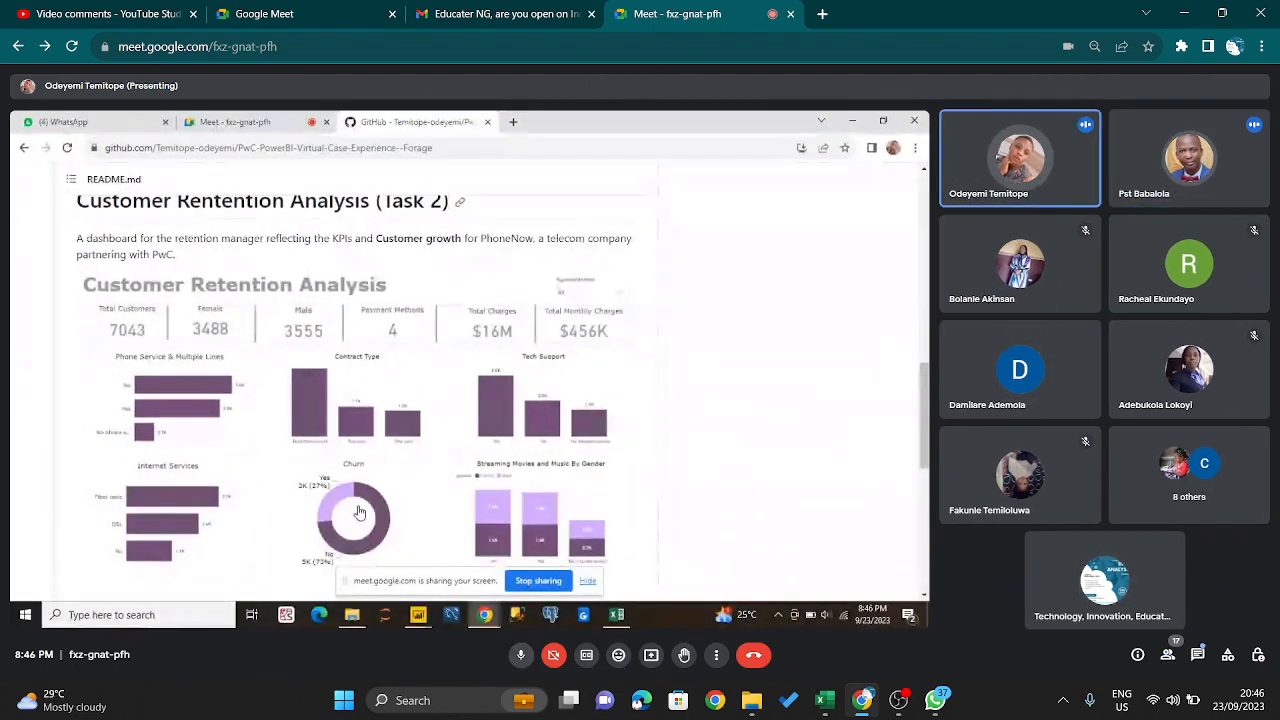
key(ctrl+d)
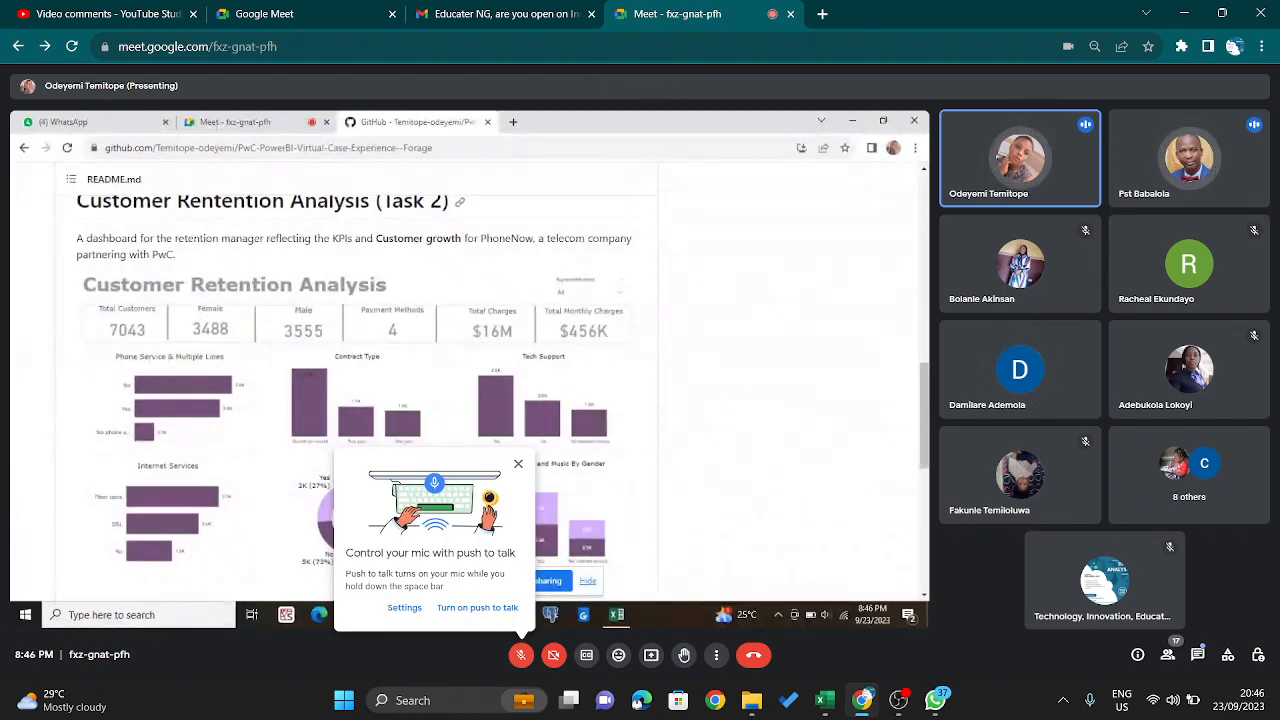
click(477, 607)
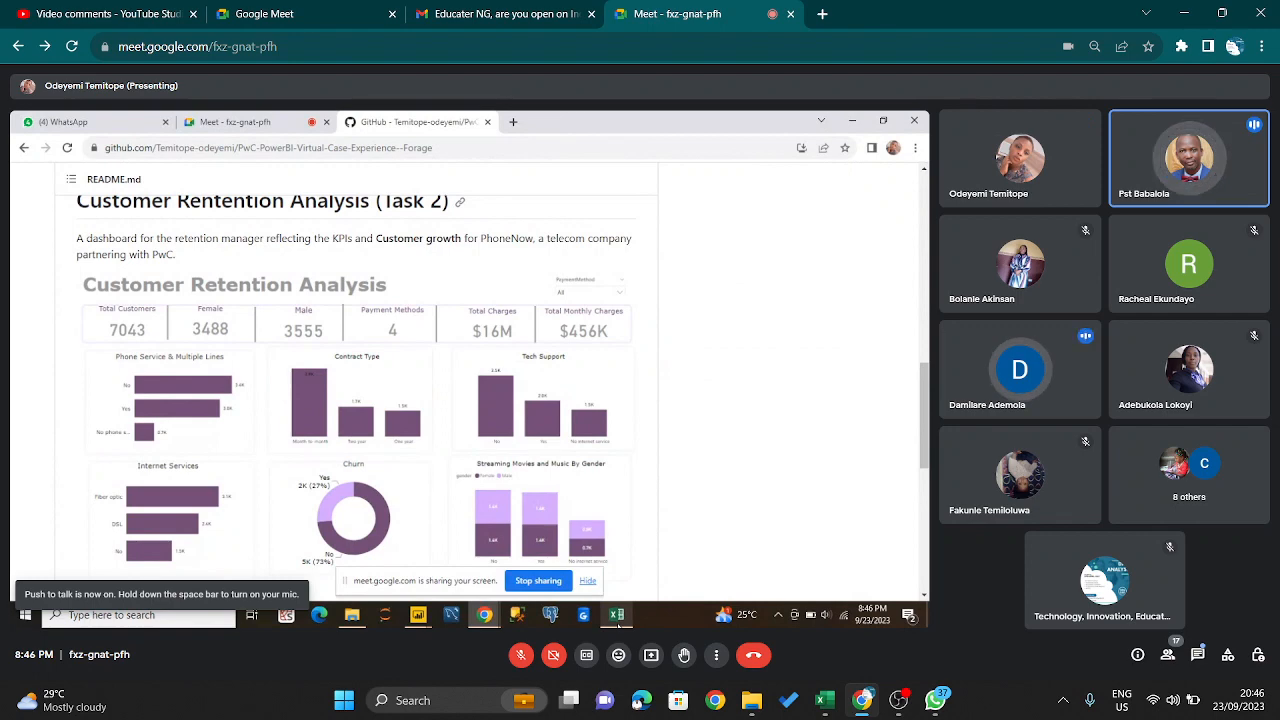
- Switch the presented screen to the 02 Churn-Dataset workbook in Excel
mouse_move(619, 621)
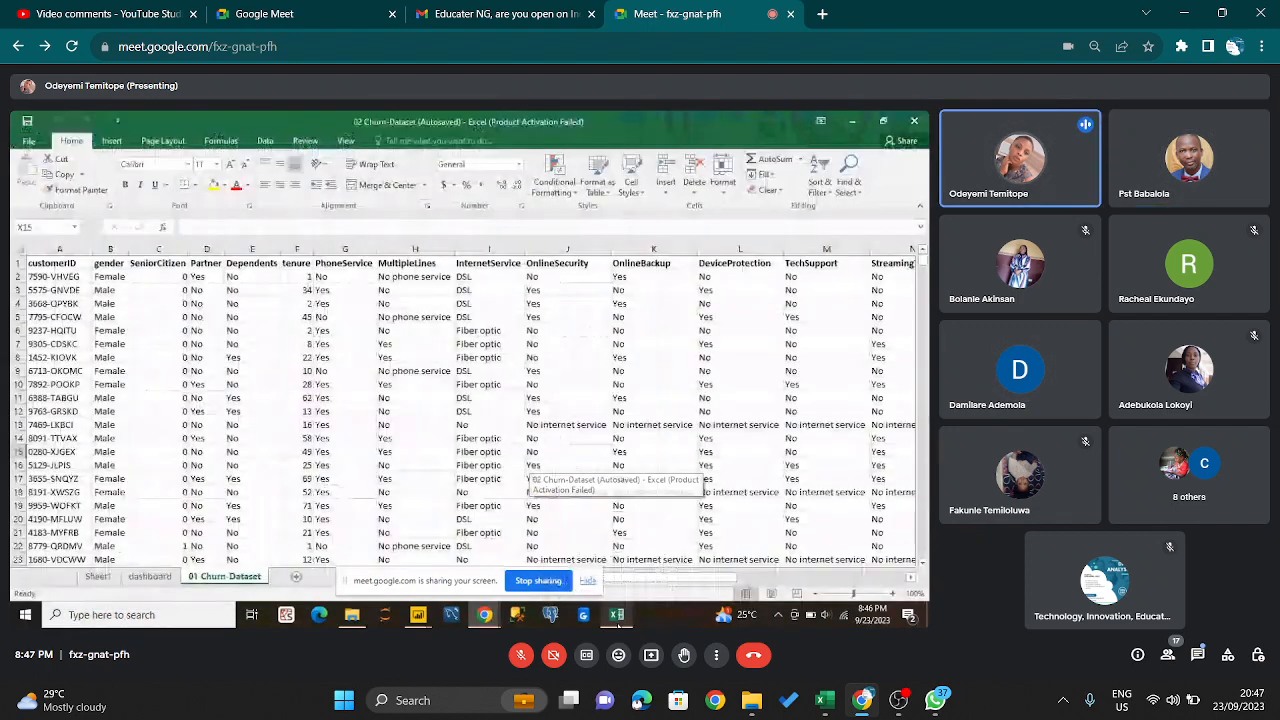
click(618, 620)
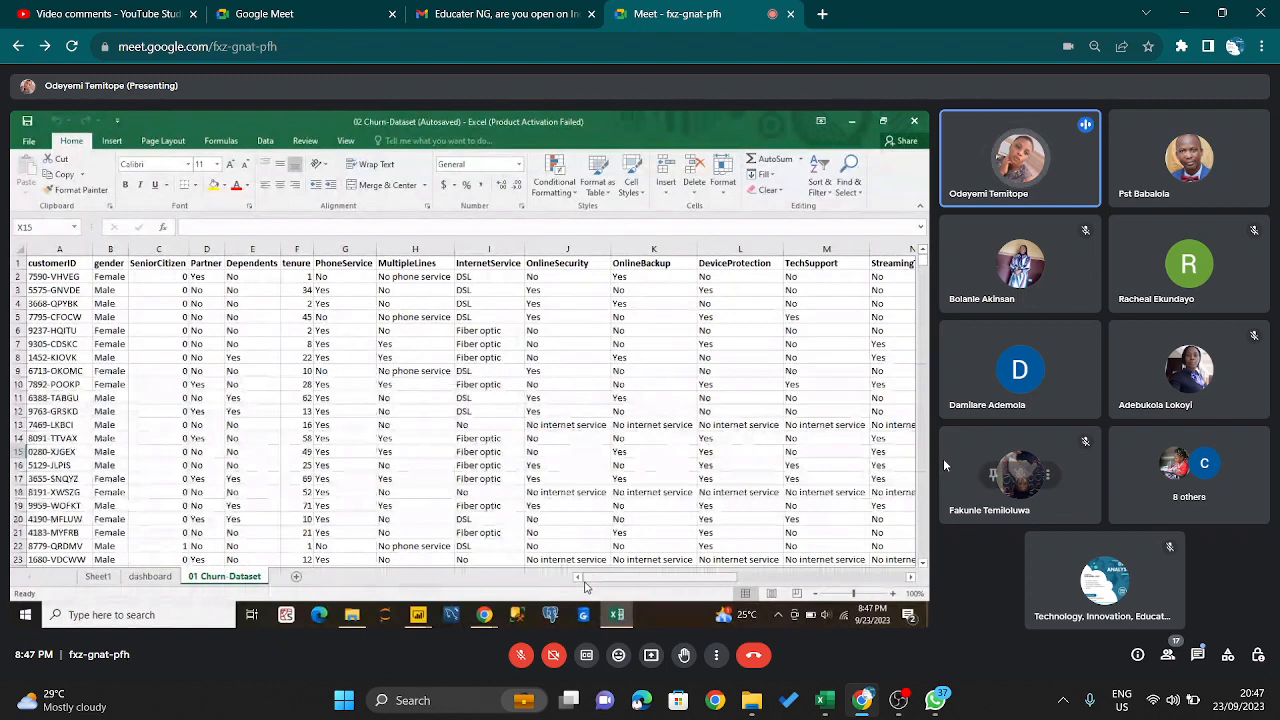
- Open the in-call messages and send the message "Hahaha ... Fear Fear" to everyone
click(1199, 656)
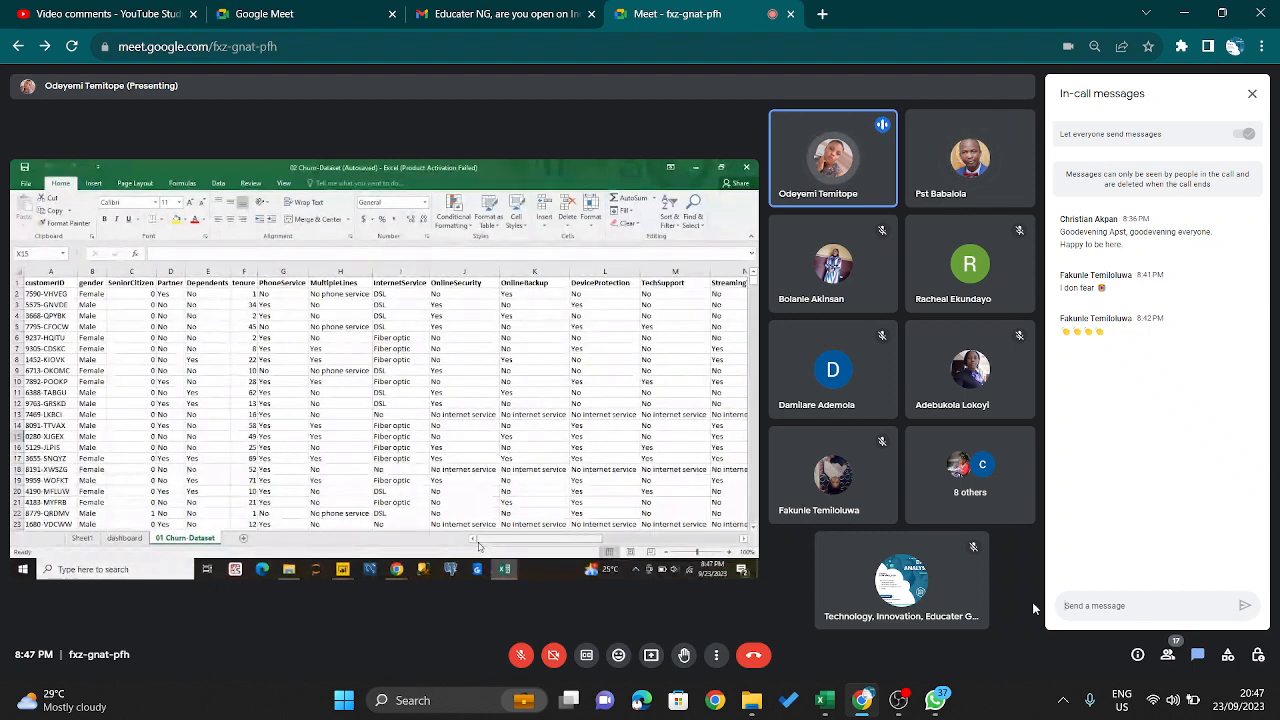
click(1067, 606)
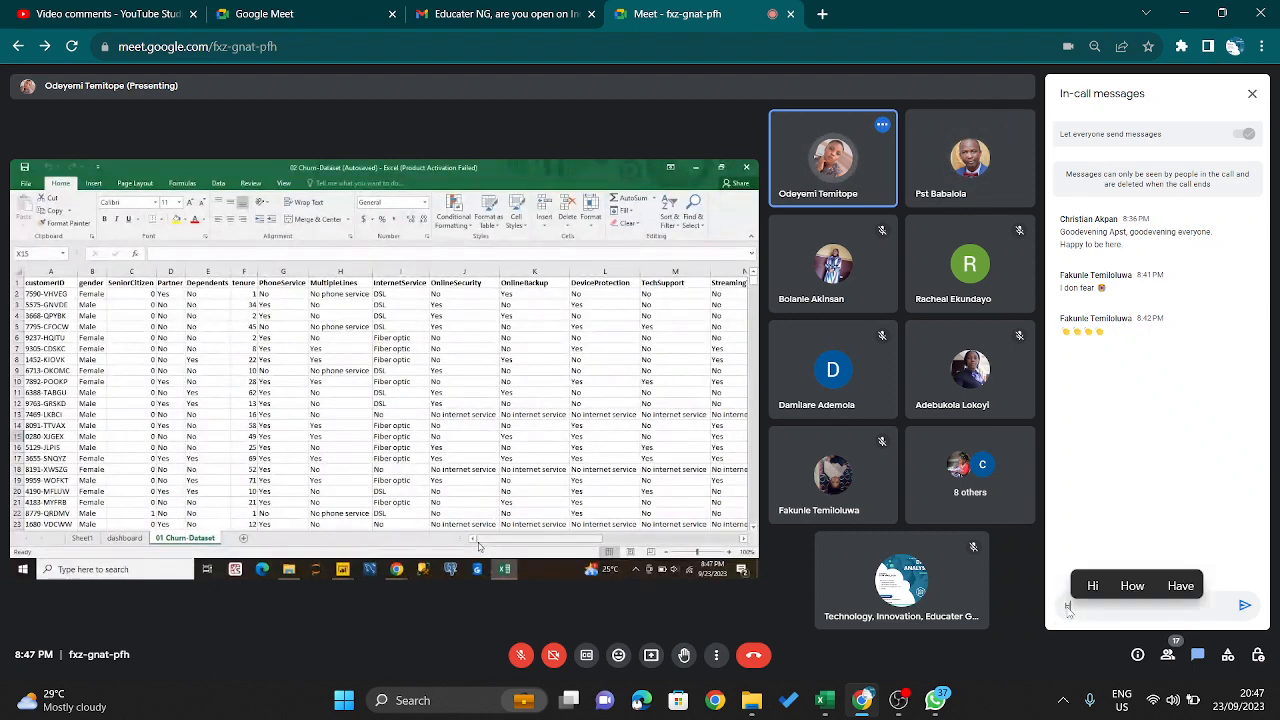
text(hahaha .. Fe)
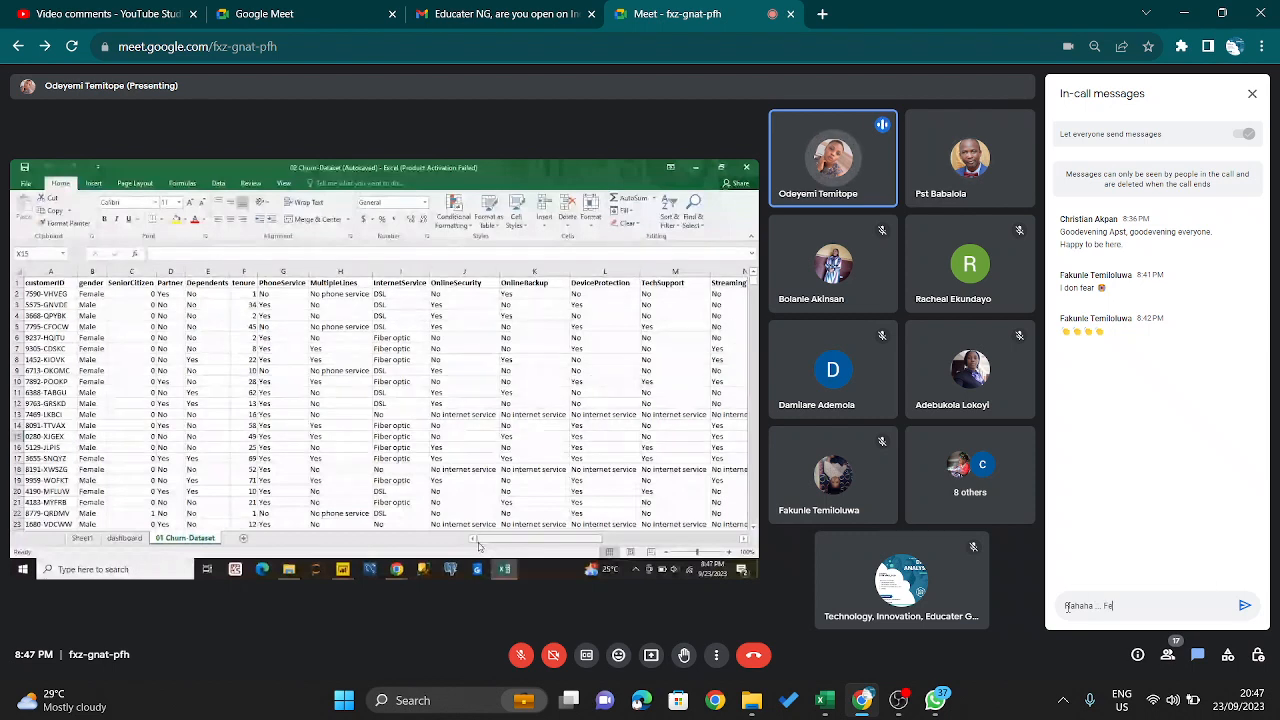
text(ar Fear)
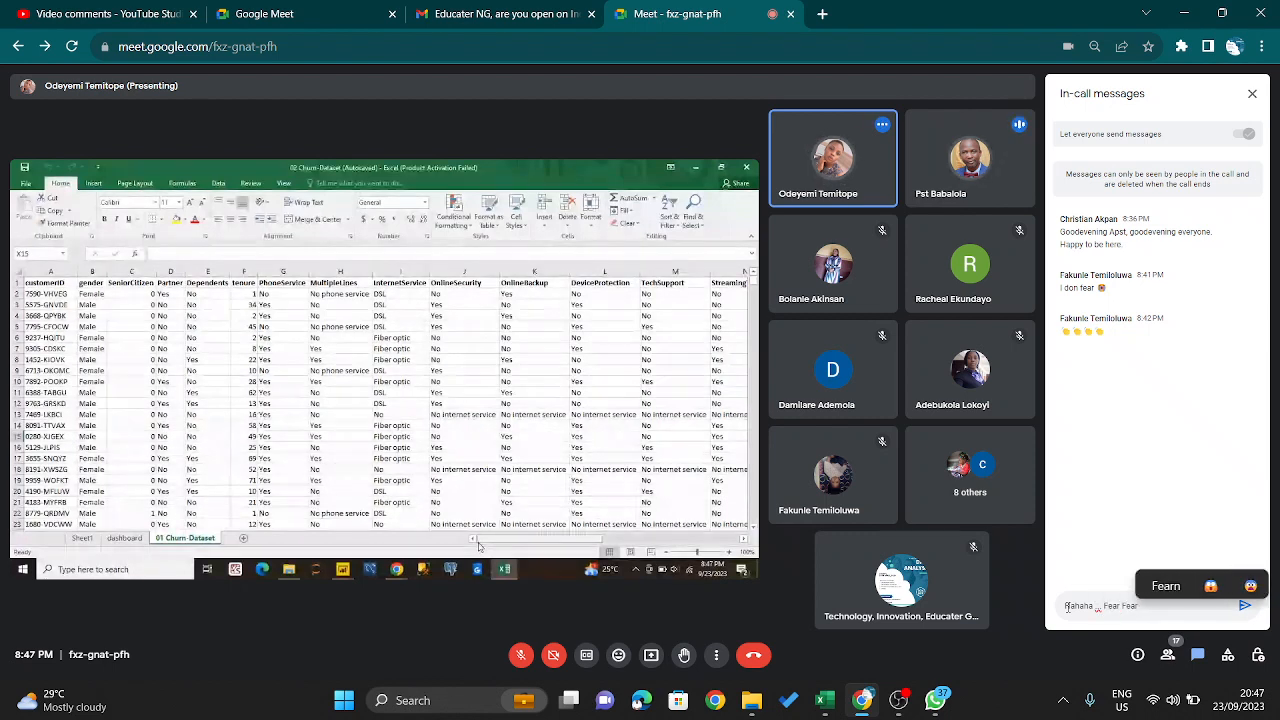
click(1067, 606)
text(")
key(Return)
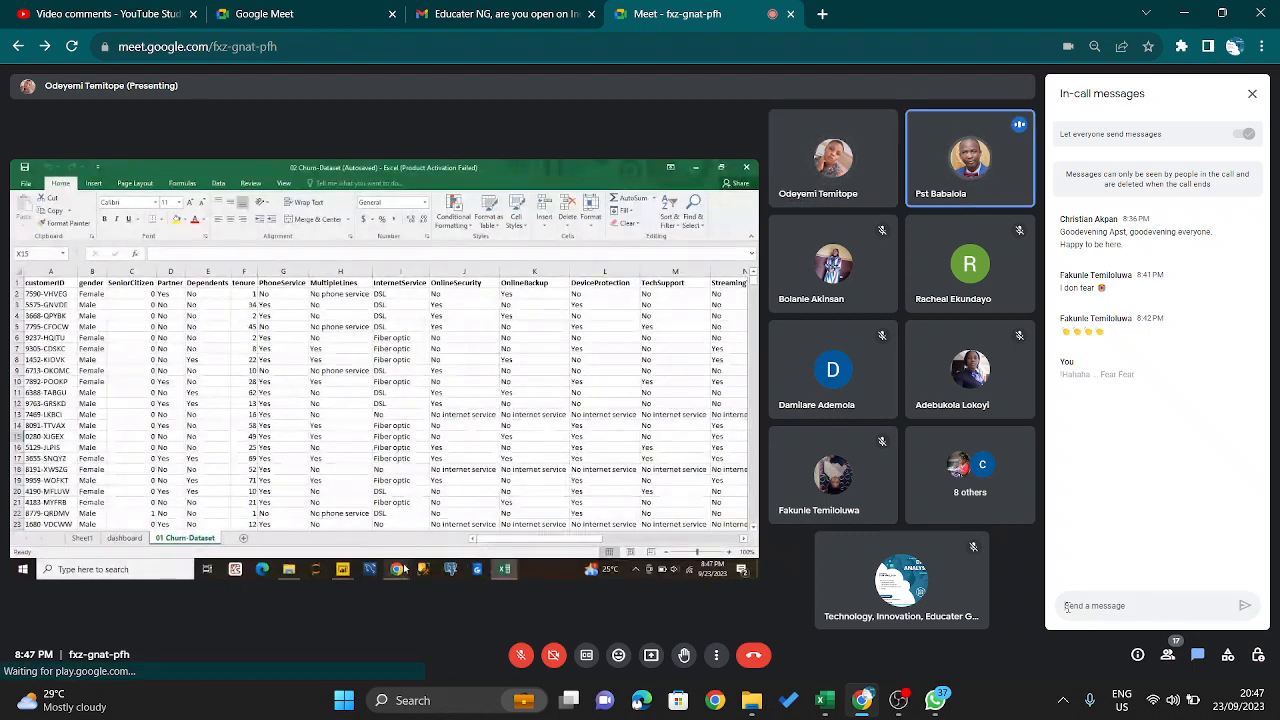
- Send a chat message welcoming the participant by first name and close the in-call messages
text(Welcome Christian)
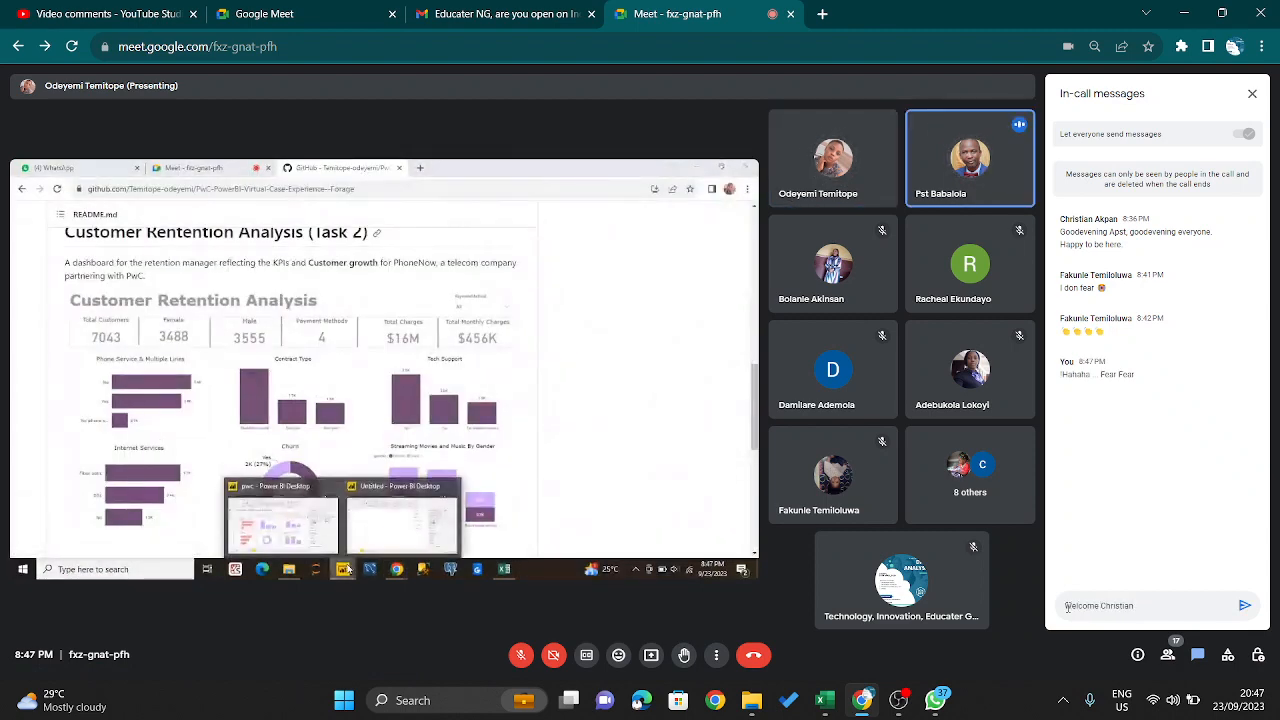
key(Return)
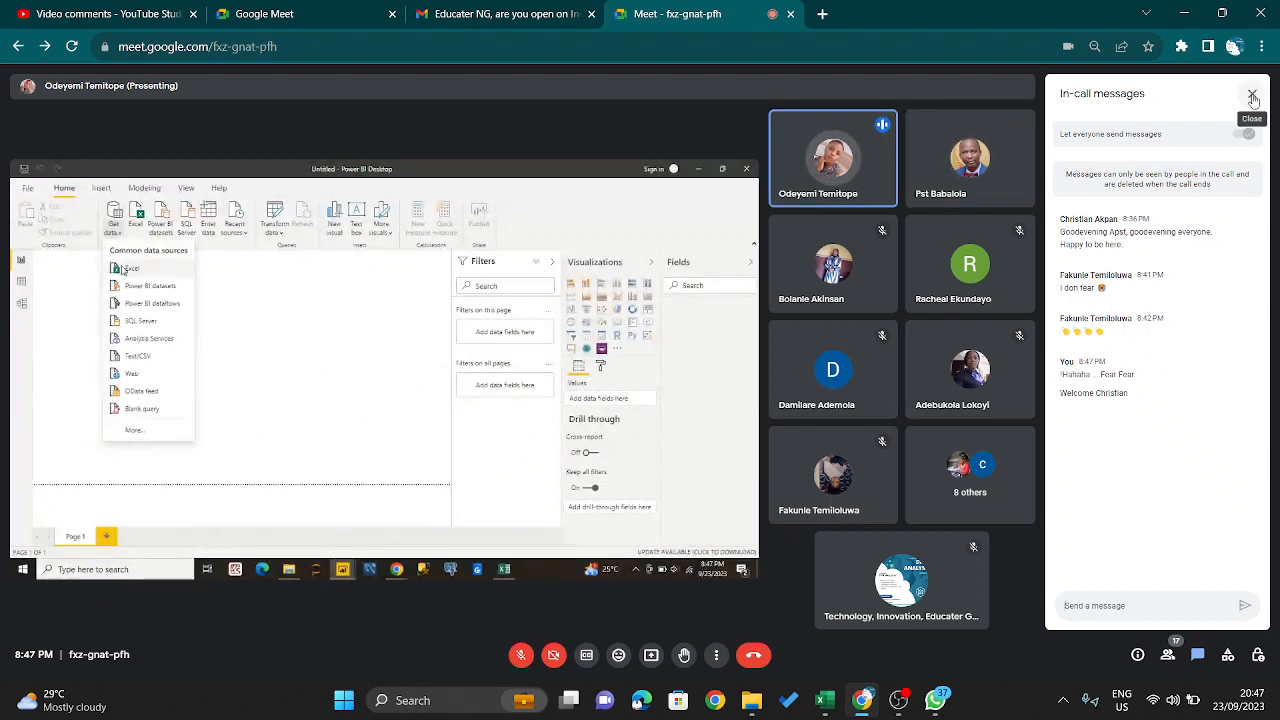
click(1254, 95)
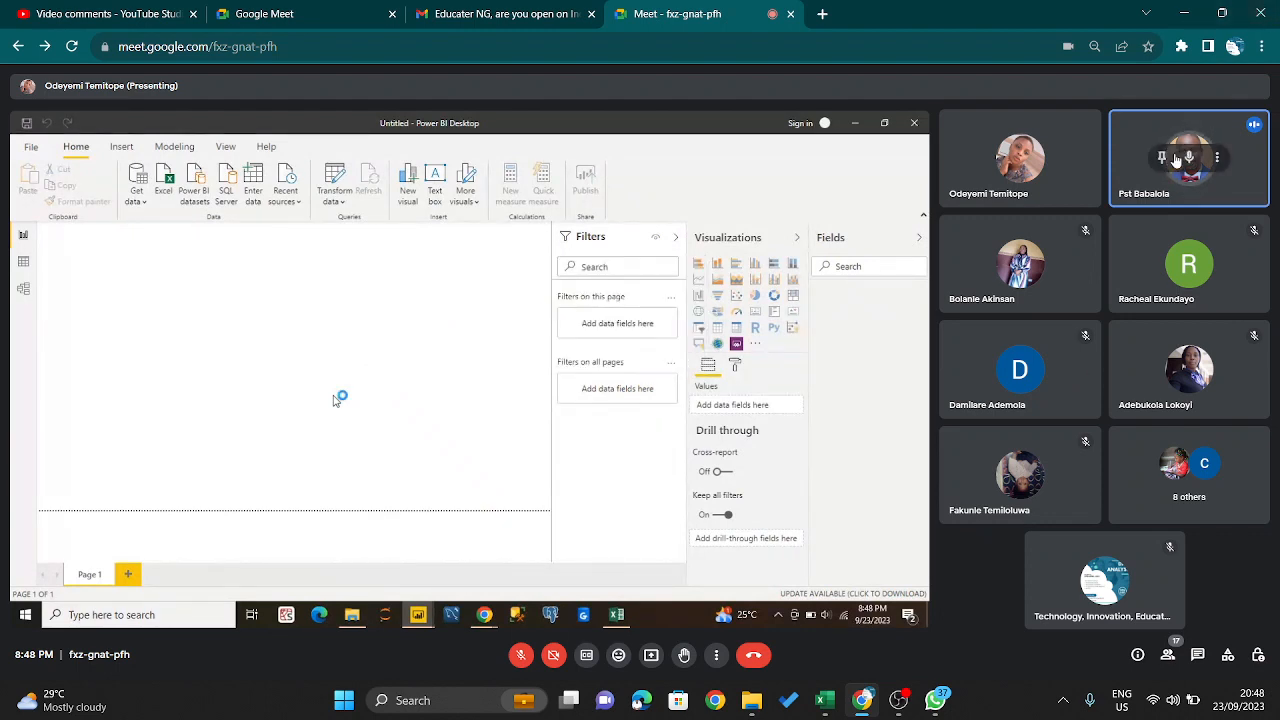
- Mute the speaking participant next to the presenter for everyone in the call
click(1188, 157)
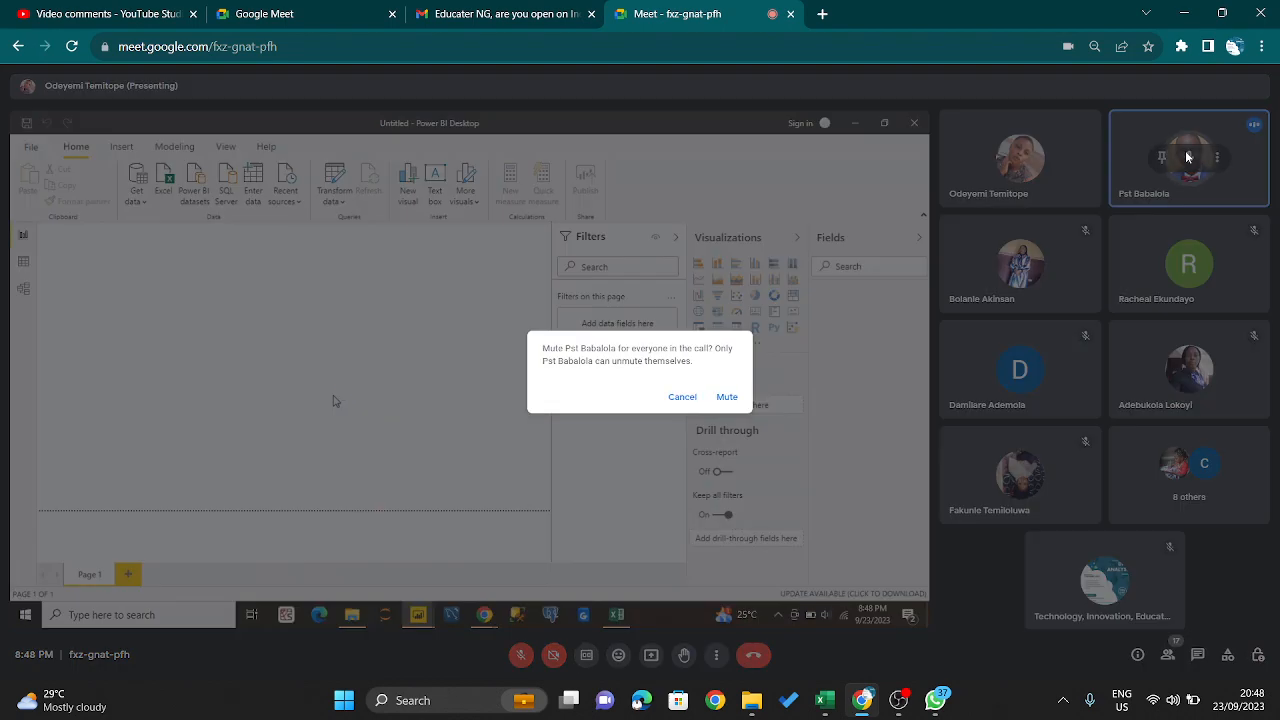
click(727, 396)
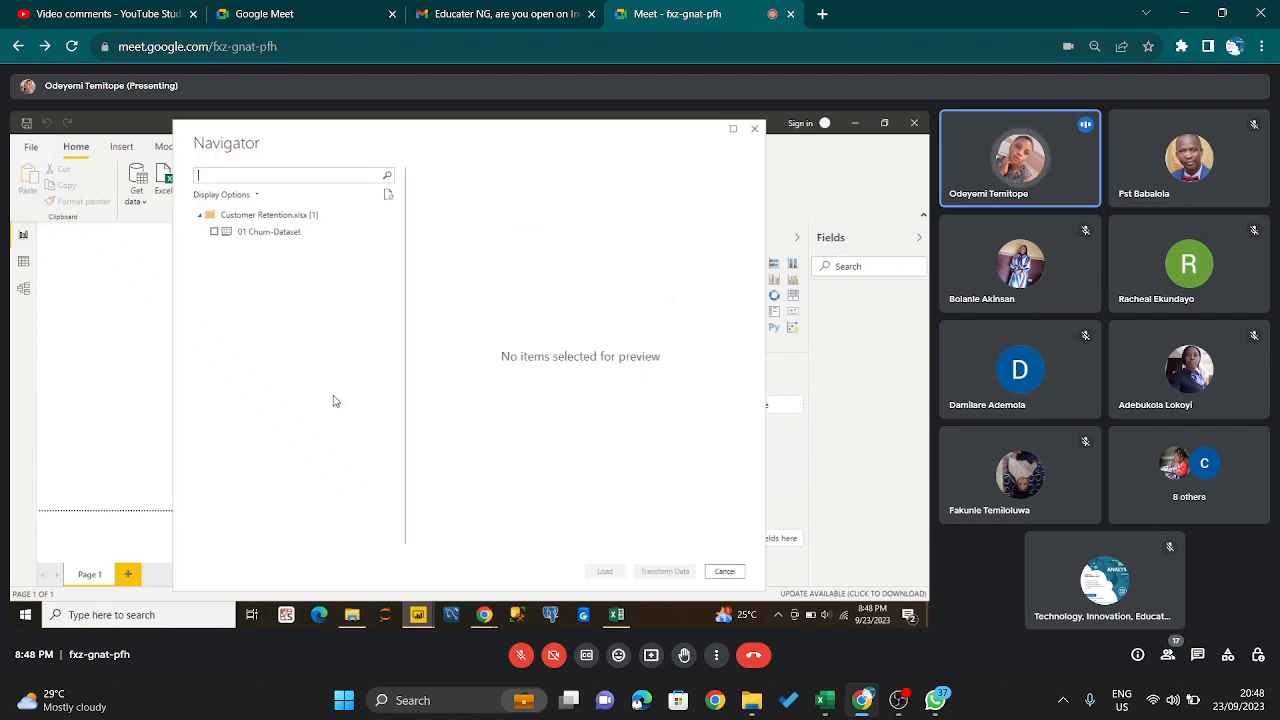
- Select the 01 Churn-Dataset sheet of Customer Retention.xlsx for import in the presented Power BI Navigator
click(213, 232)
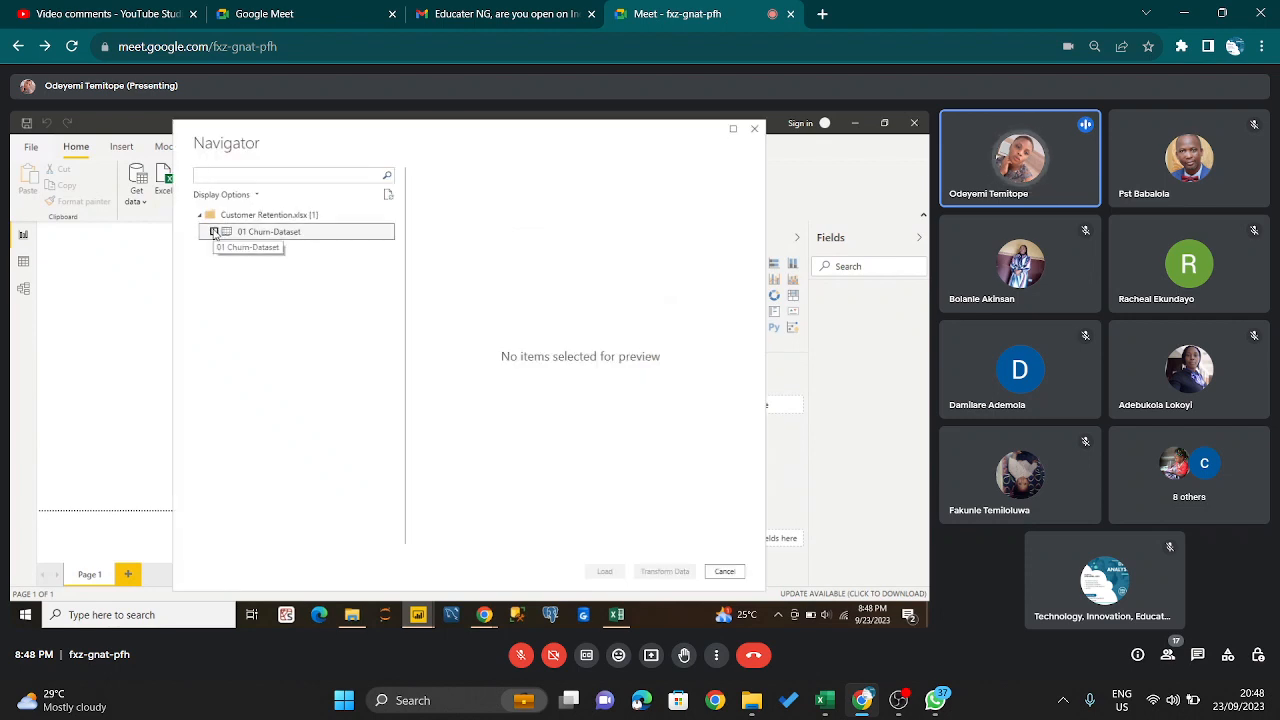
click(213, 232)
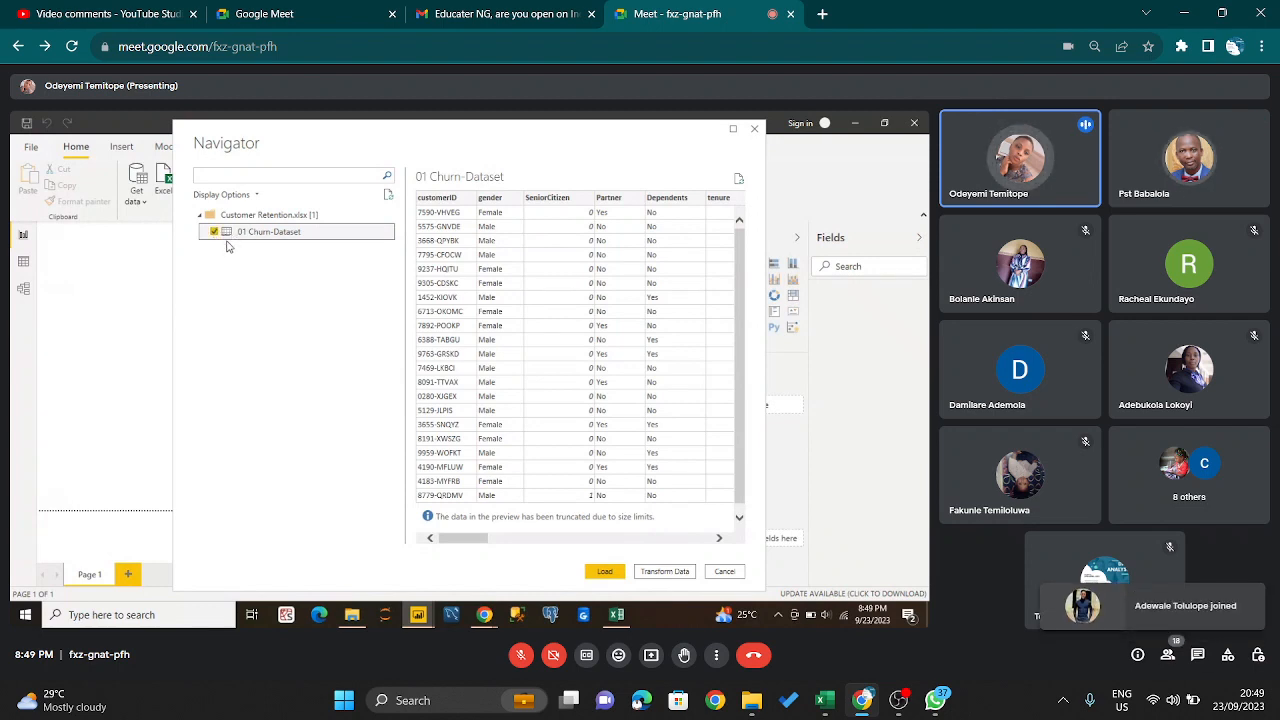
click(214, 233)
click(214, 232)
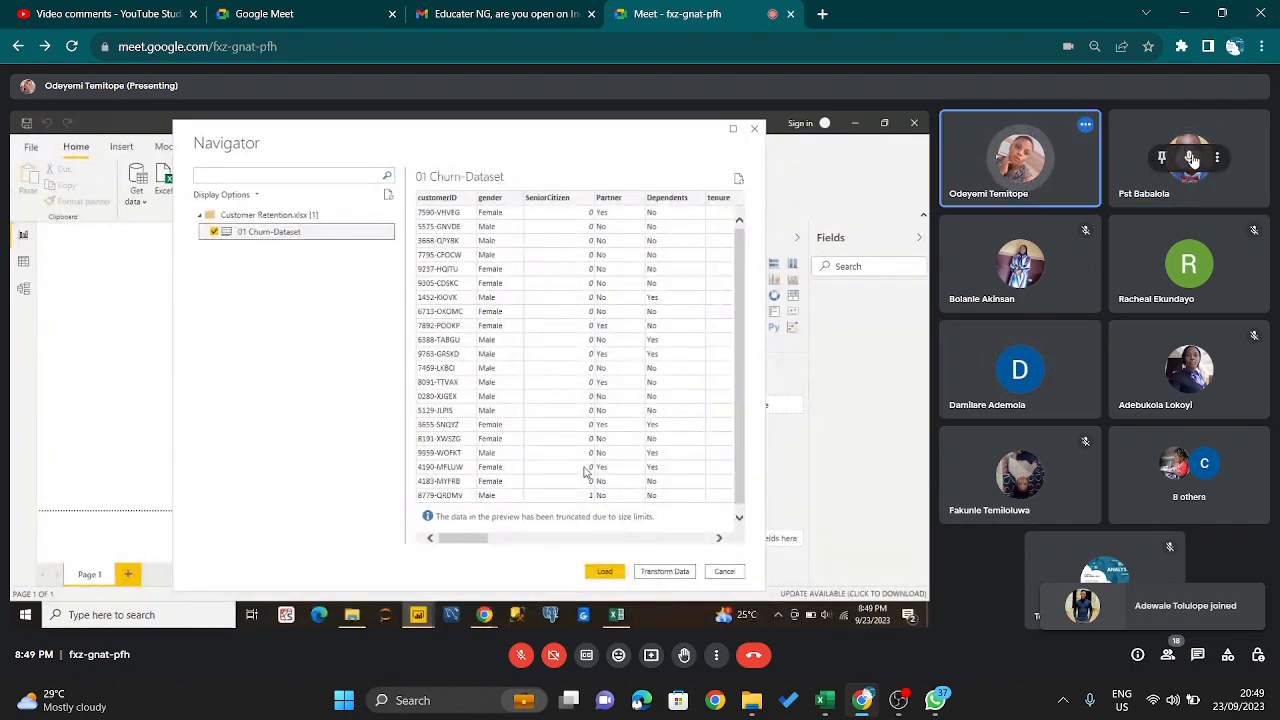
- Mute the participant next to the presenter again for everyone and admit the person waiting to join
click(1189, 157)
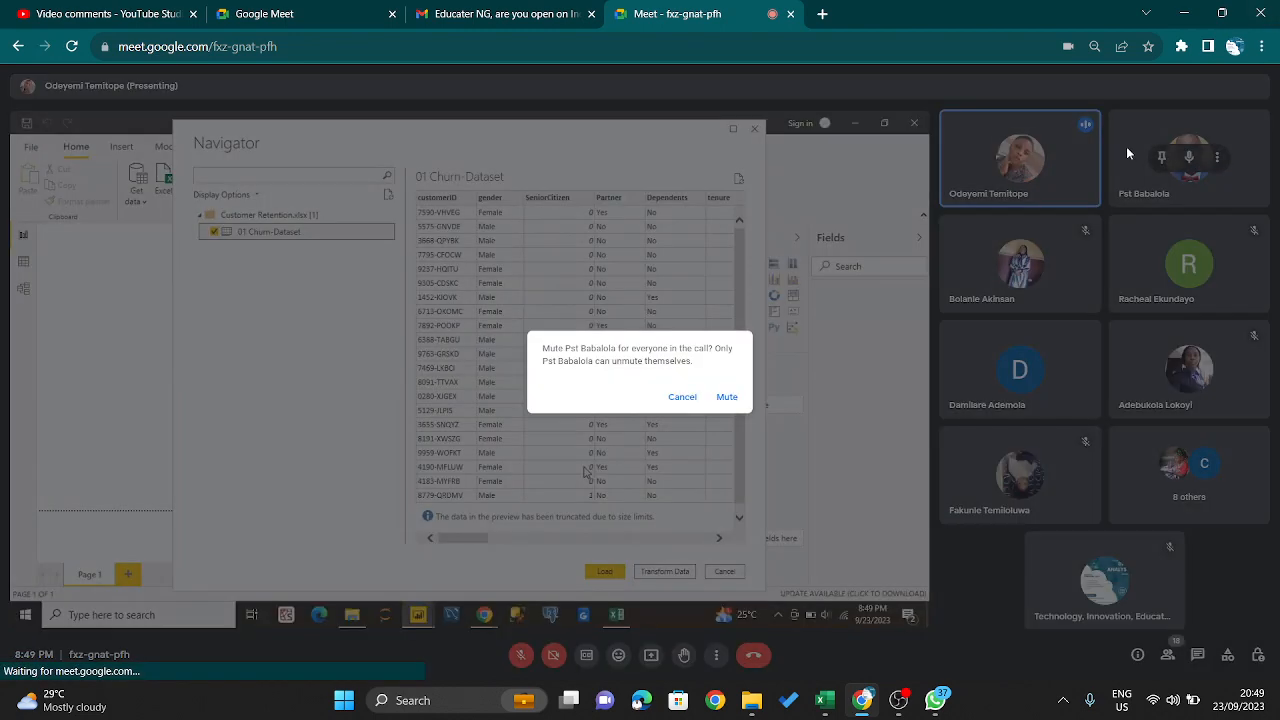
click(726, 398)
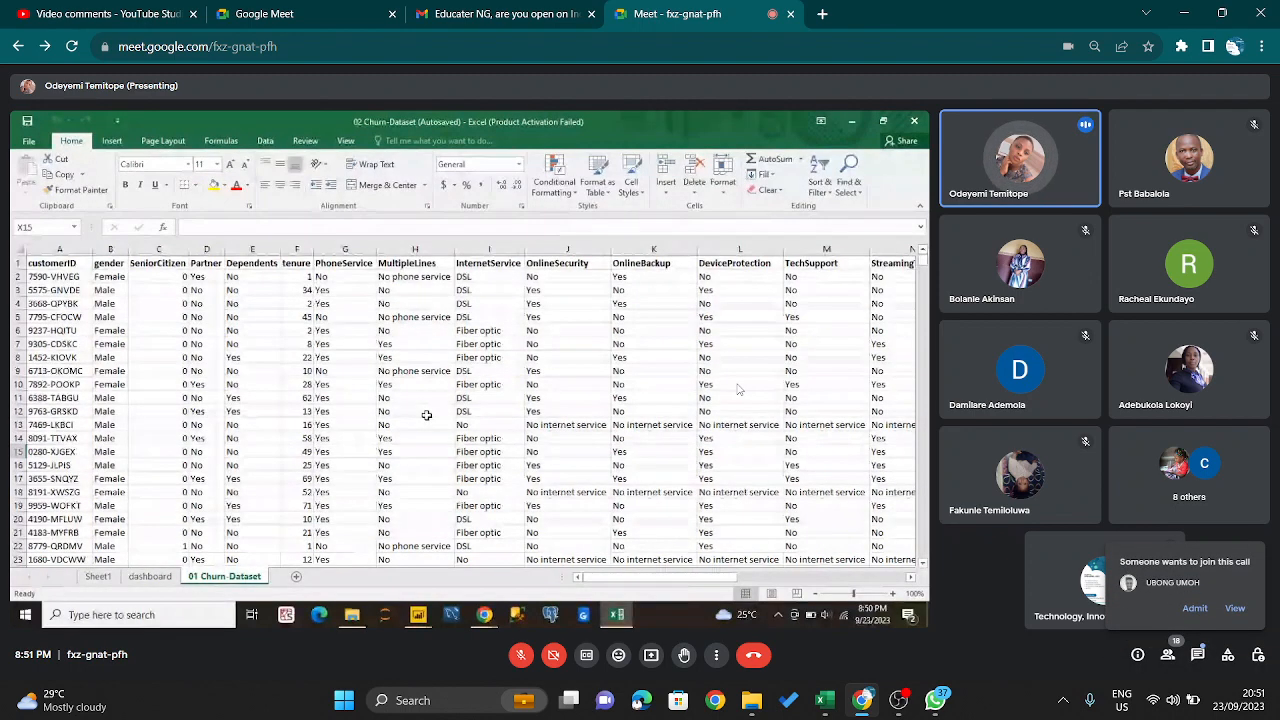
click(1196, 609)
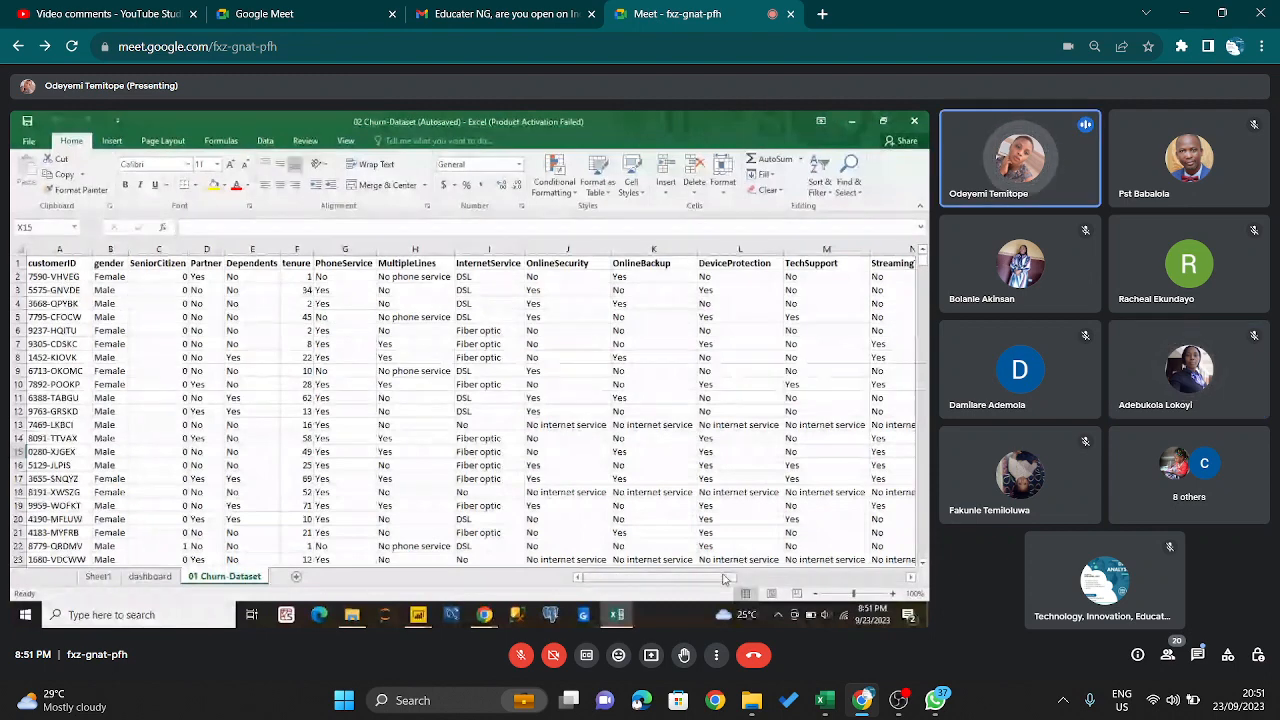
- Look through the further columns of the presented 01 Churn-Dataset sheet, past StreamingTV, StreamingMovies and Contract
drag(718, 582, 766, 580)
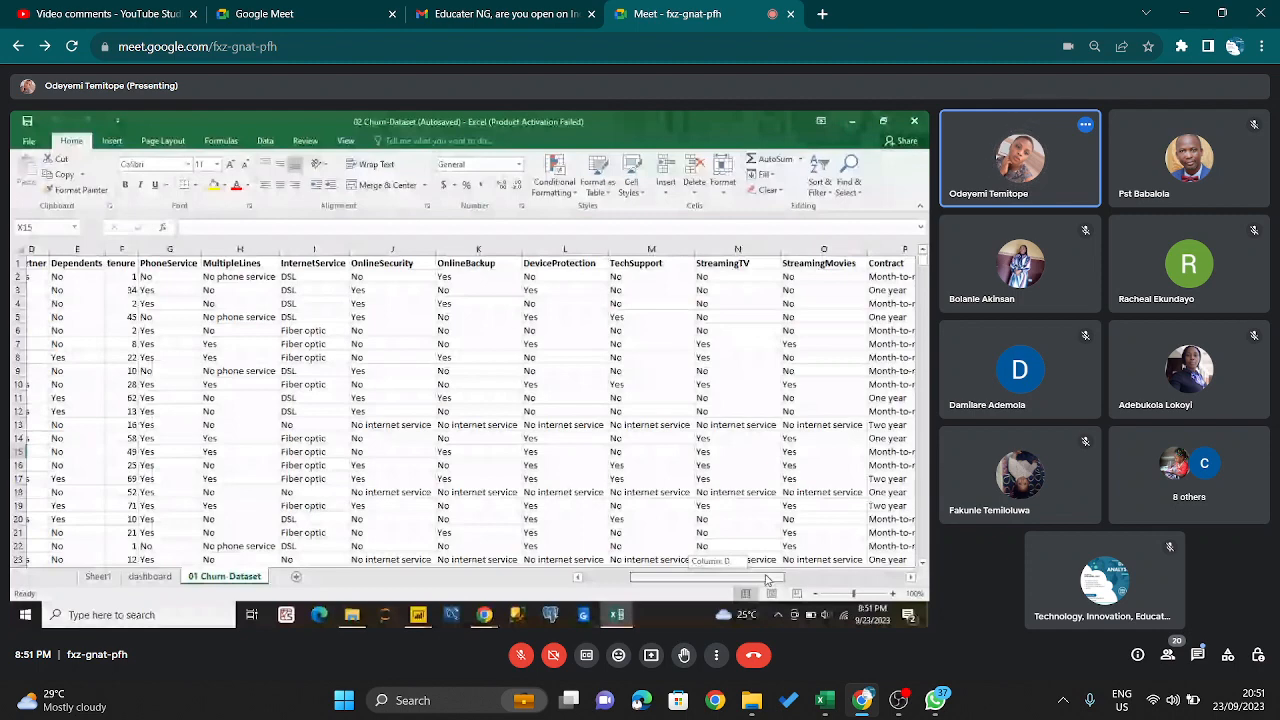
drag(766, 580, 773, 580)
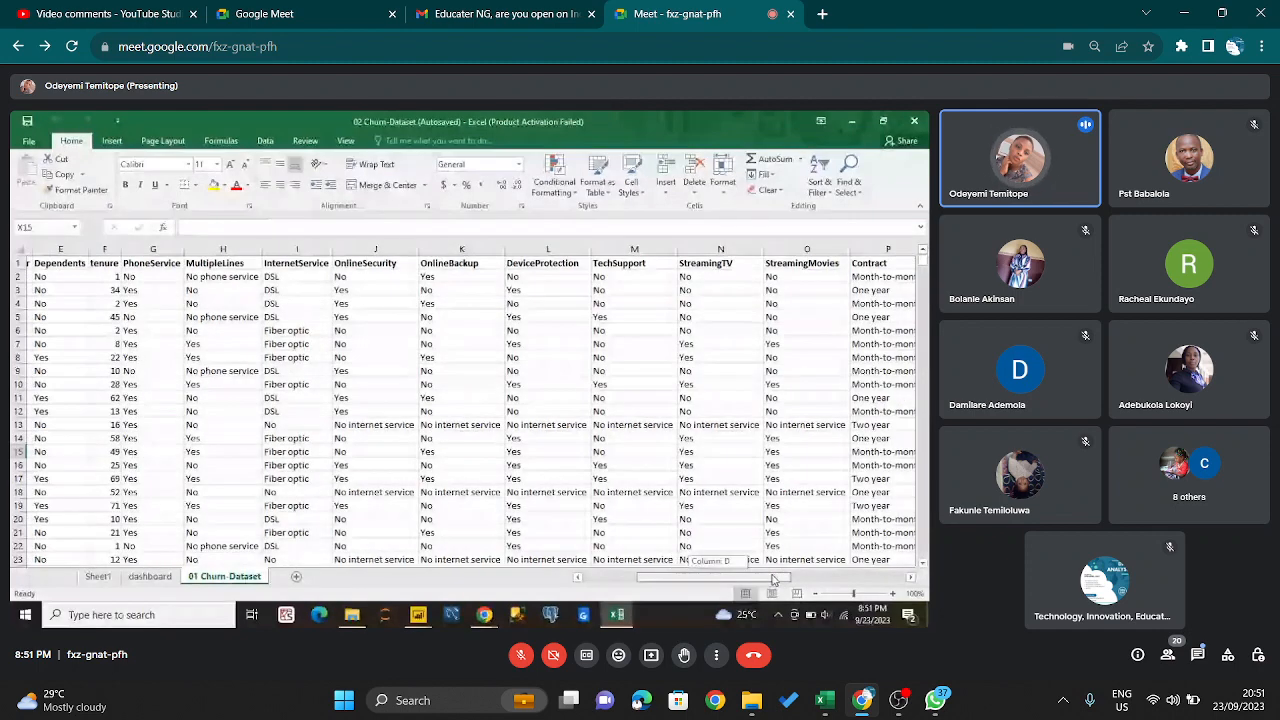
drag(773, 580, 805, 580)
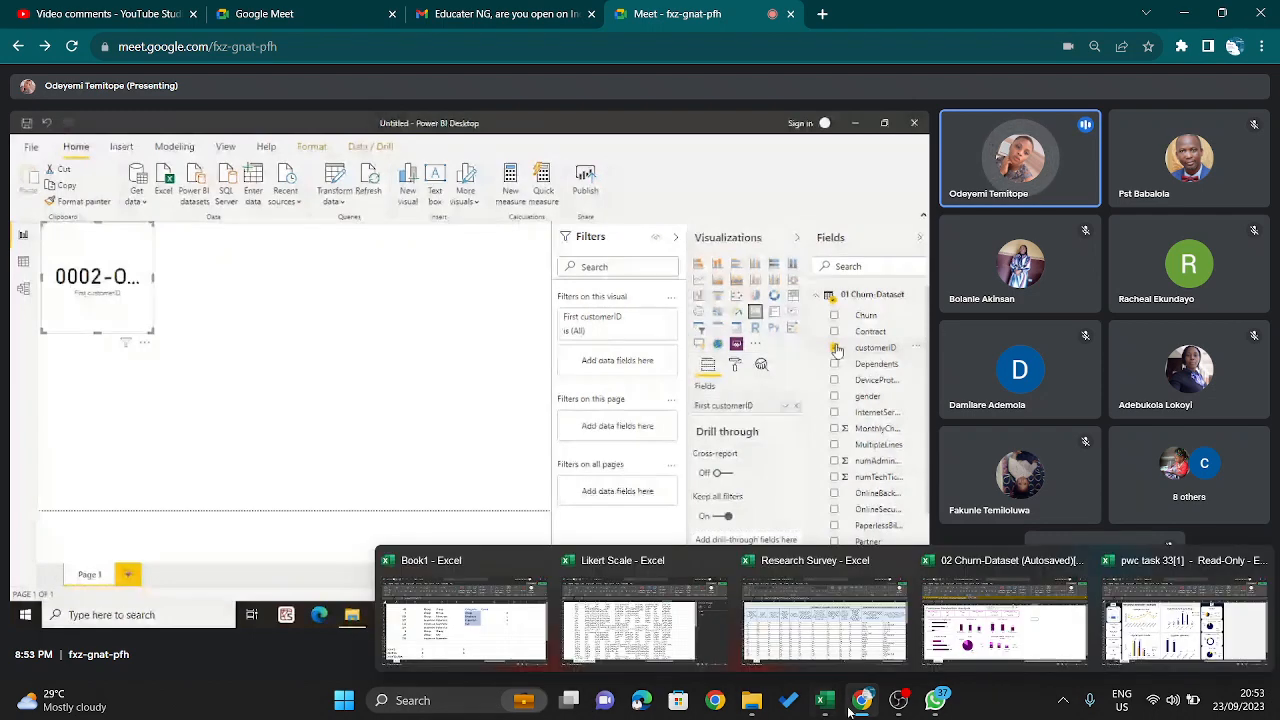
- Switch to OBS, mute the Mic/Aux audio source and return to the Google Meet call
click(905, 711)
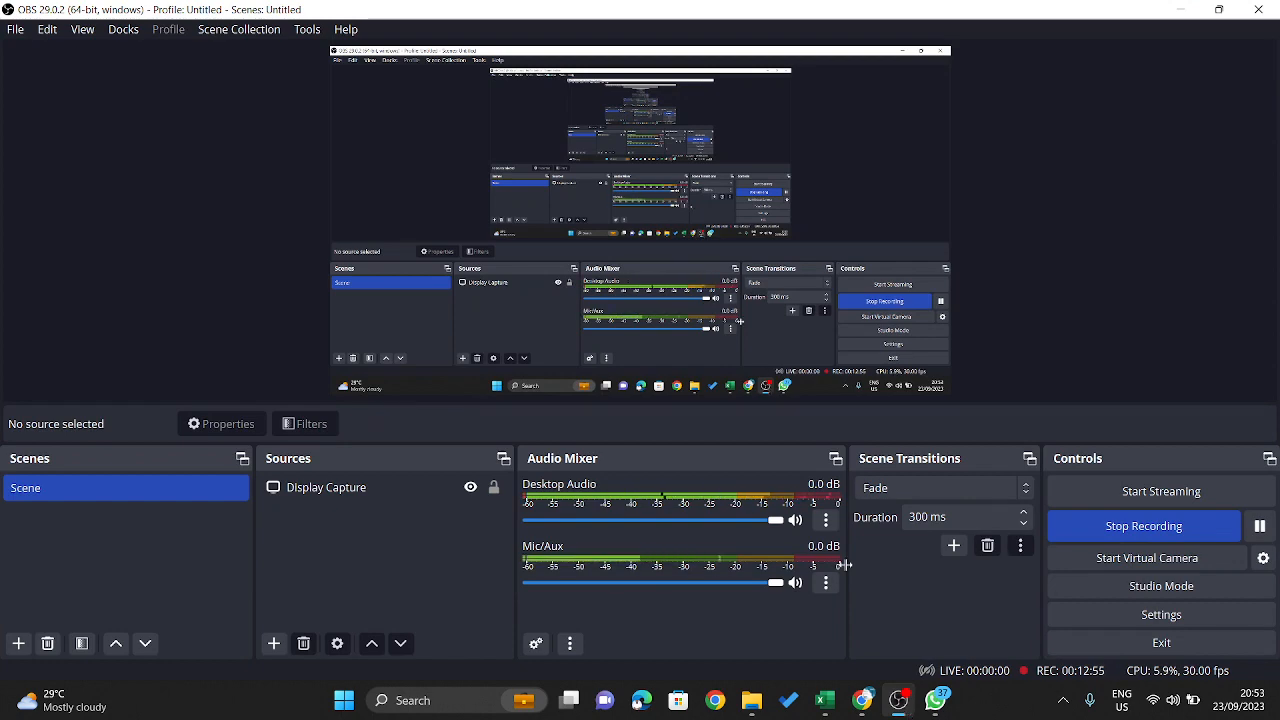
click(796, 583)
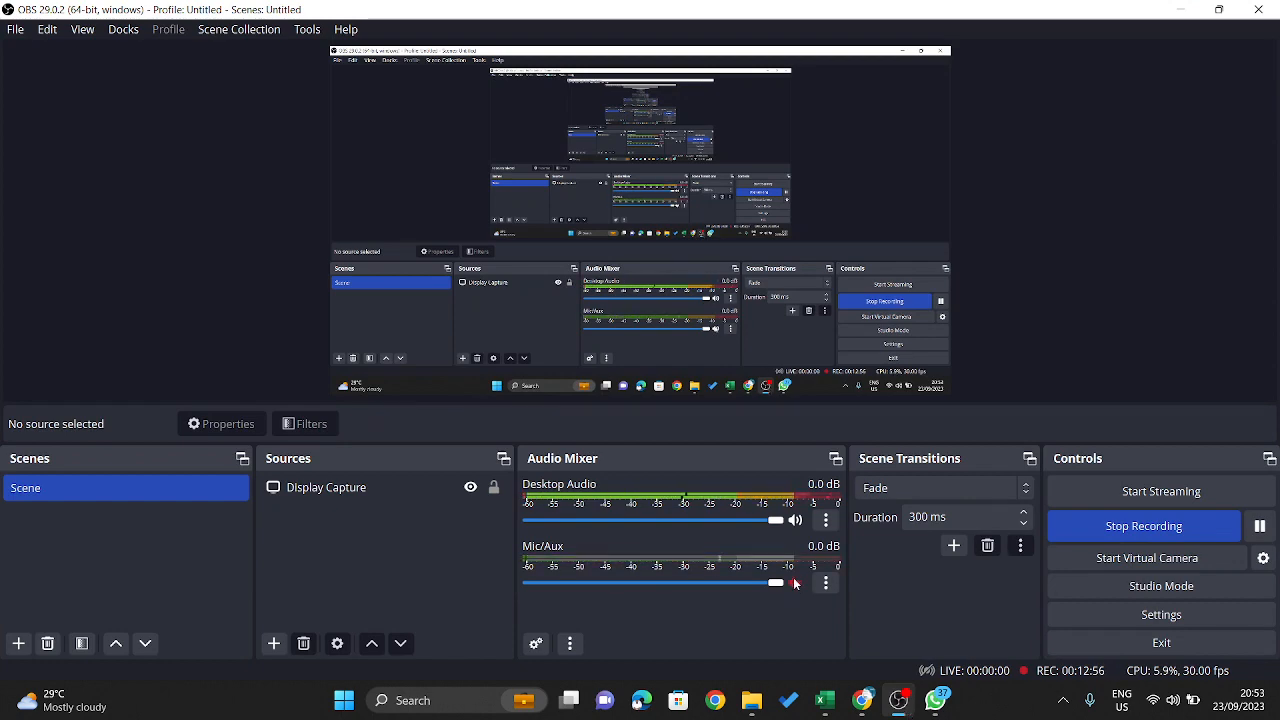
click(1179, 11)
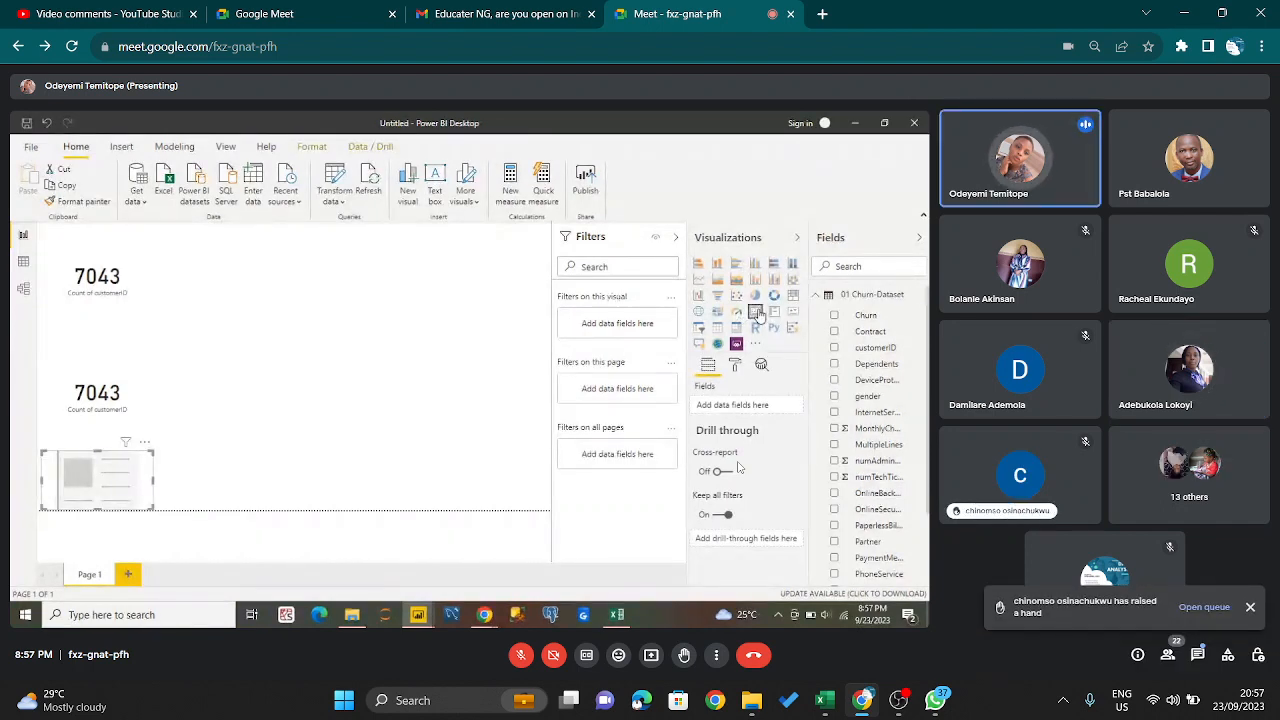
- Check the raised-hand queue in the participant list and the in-call messages, and close the side panel
click(1204, 606)
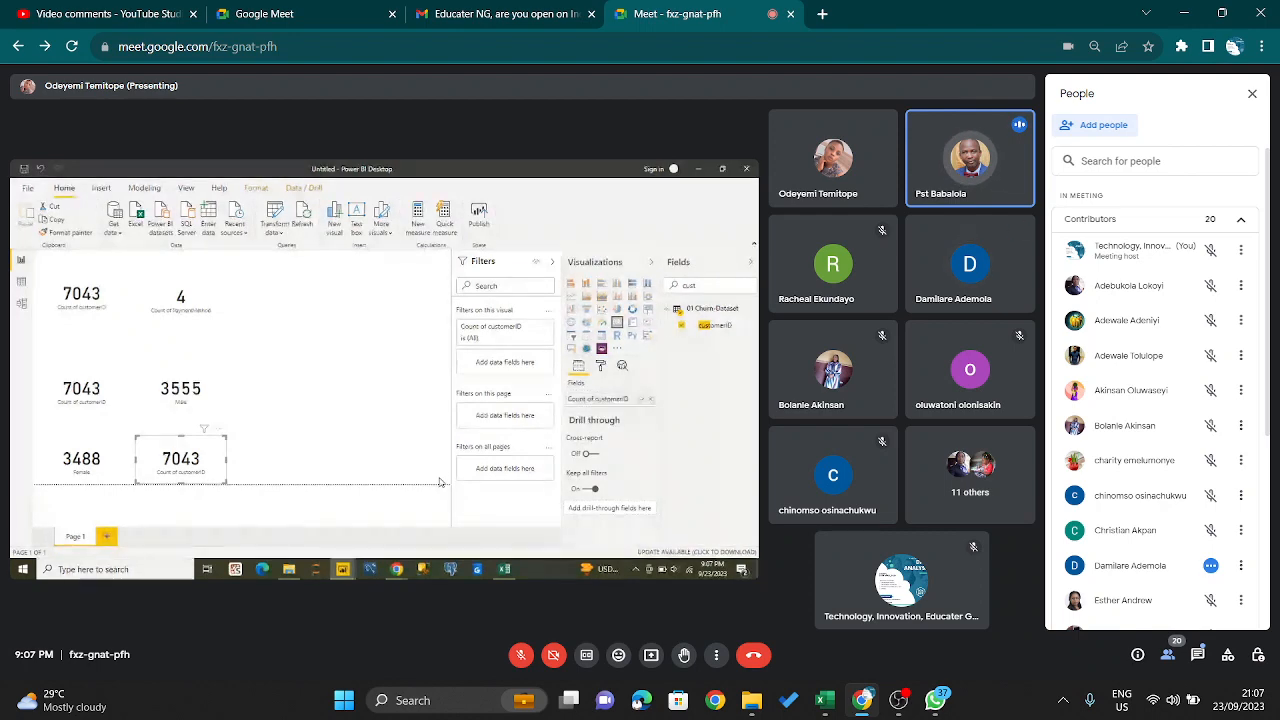
click(1197, 654)
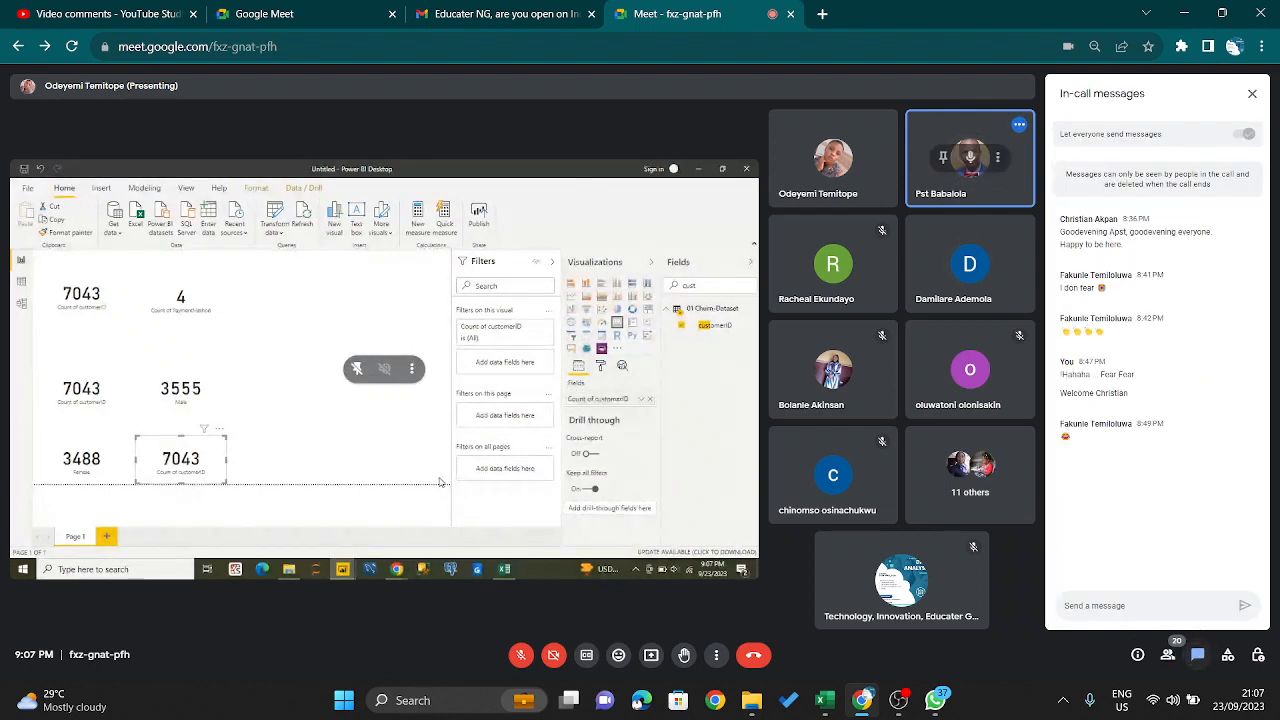
click(1252, 94)
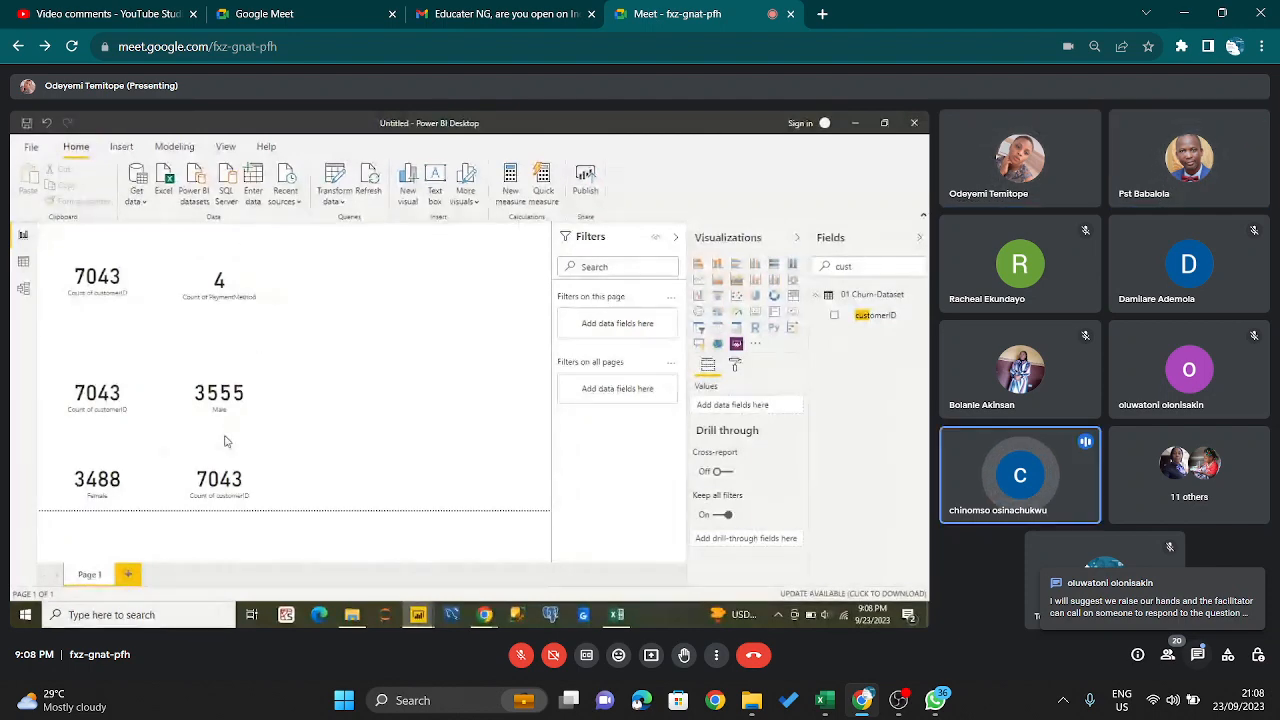
- Read the new in-call message about raising hands and close the chat panel
click(1181, 595)
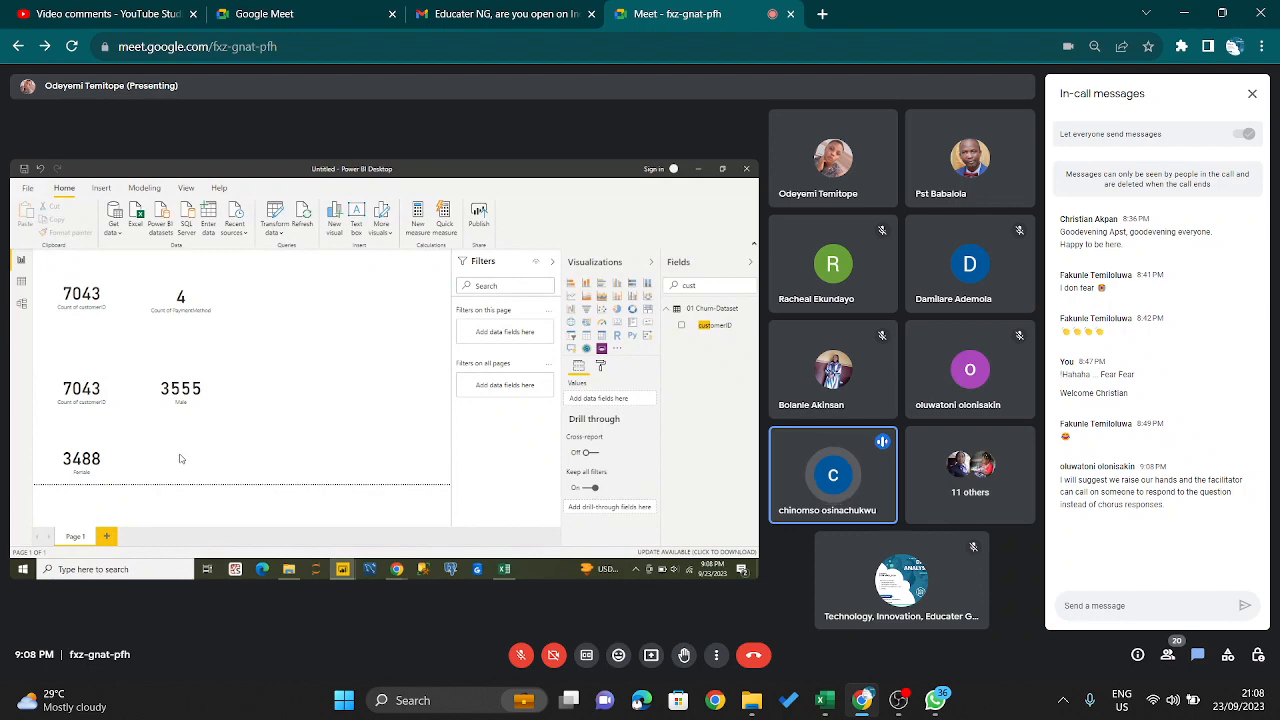
click(1252, 93)
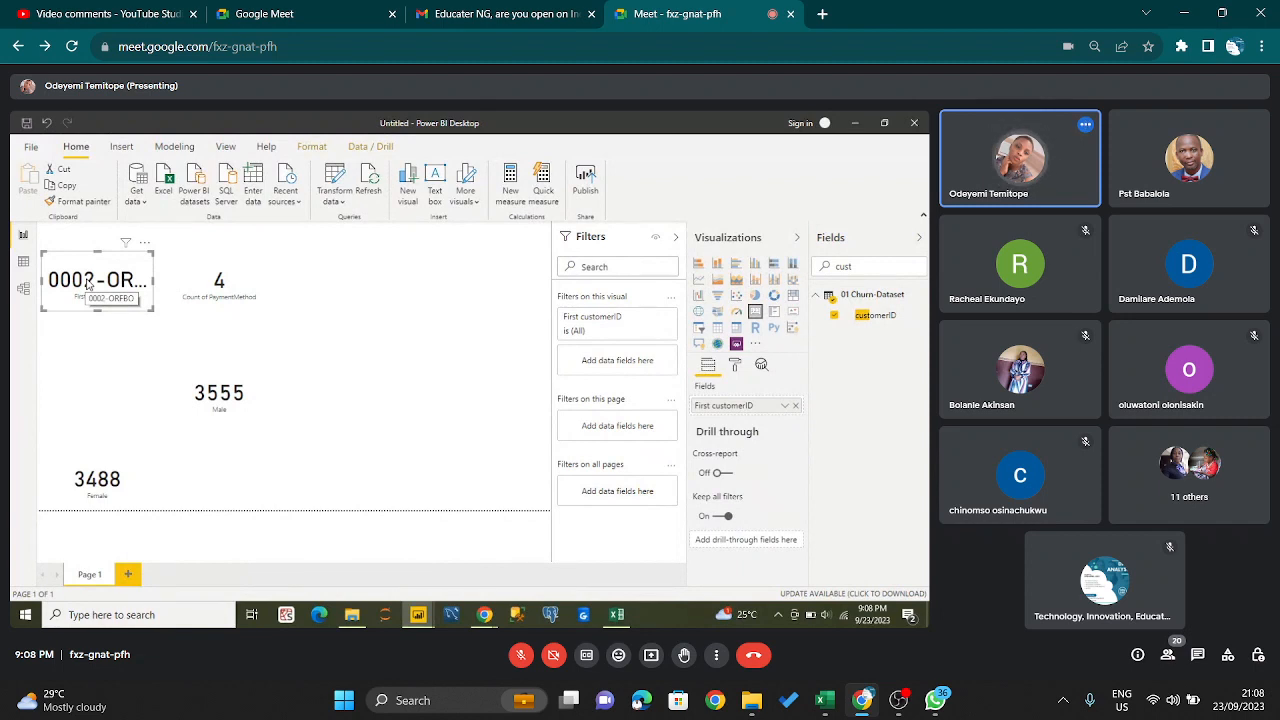
- Change the summarization of the customerID card in the presented Power BI report to a count
click(784, 411)
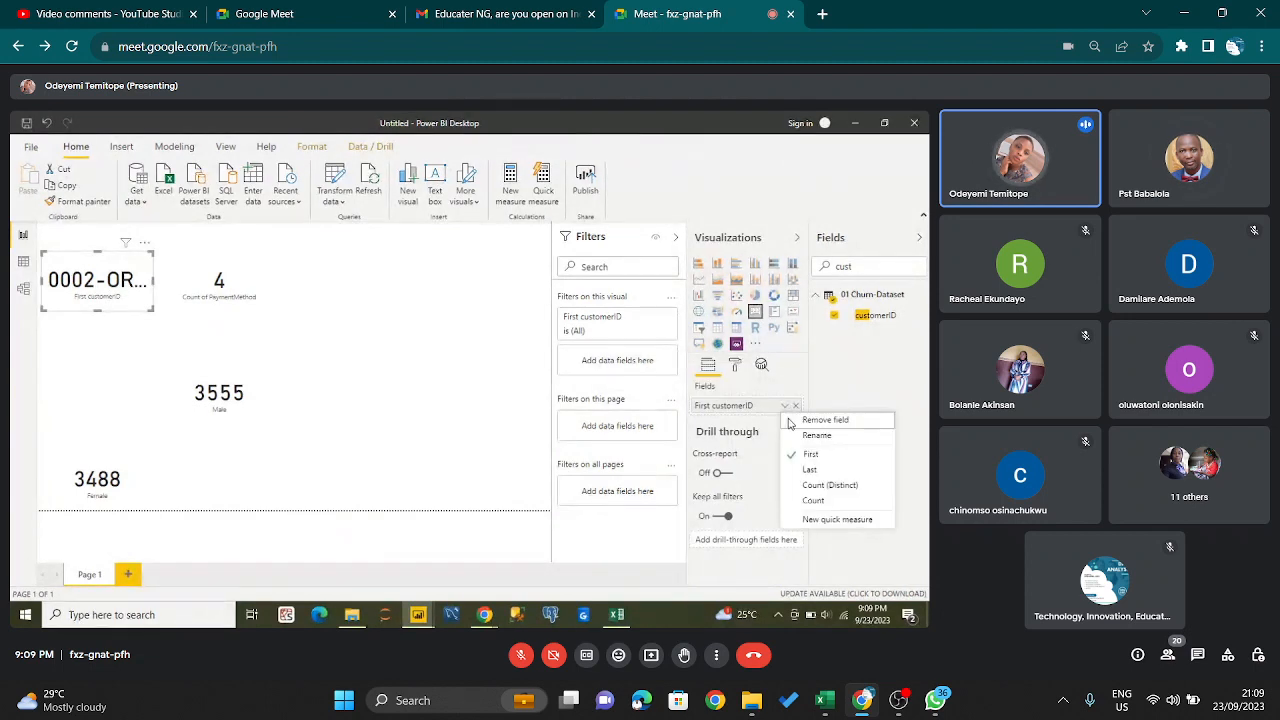
click(807, 486)
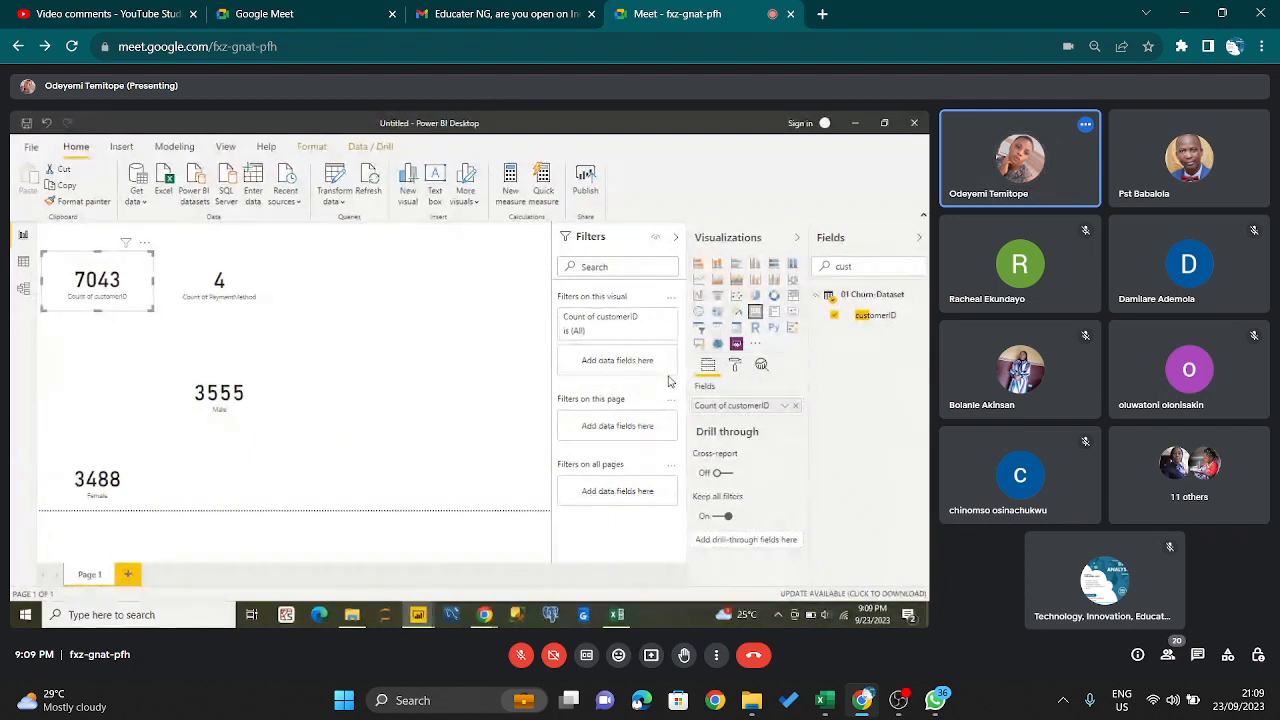
- Replace the field search with "male" in the presented report and add a blank card visual
click(867, 271)
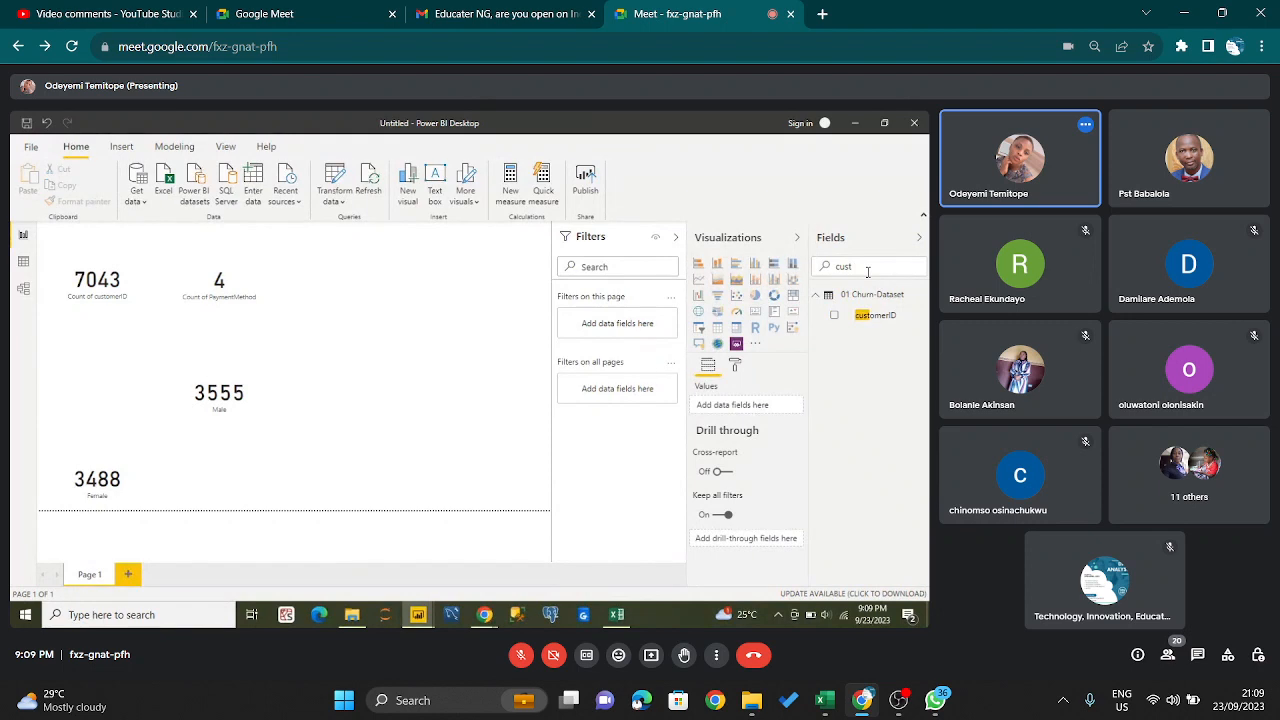
key(BackSpace)
key(BackSpace)
key(BackSpace)
key(BackSpace)
text(male)
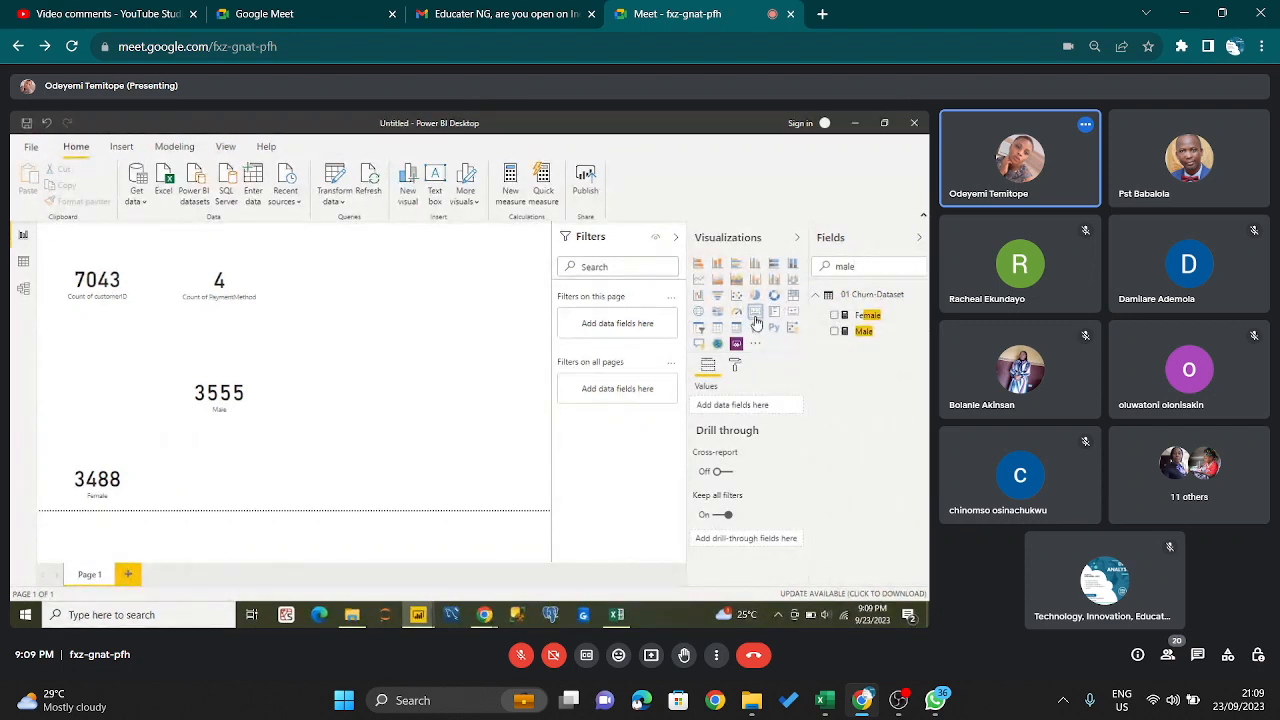
click(755, 312)
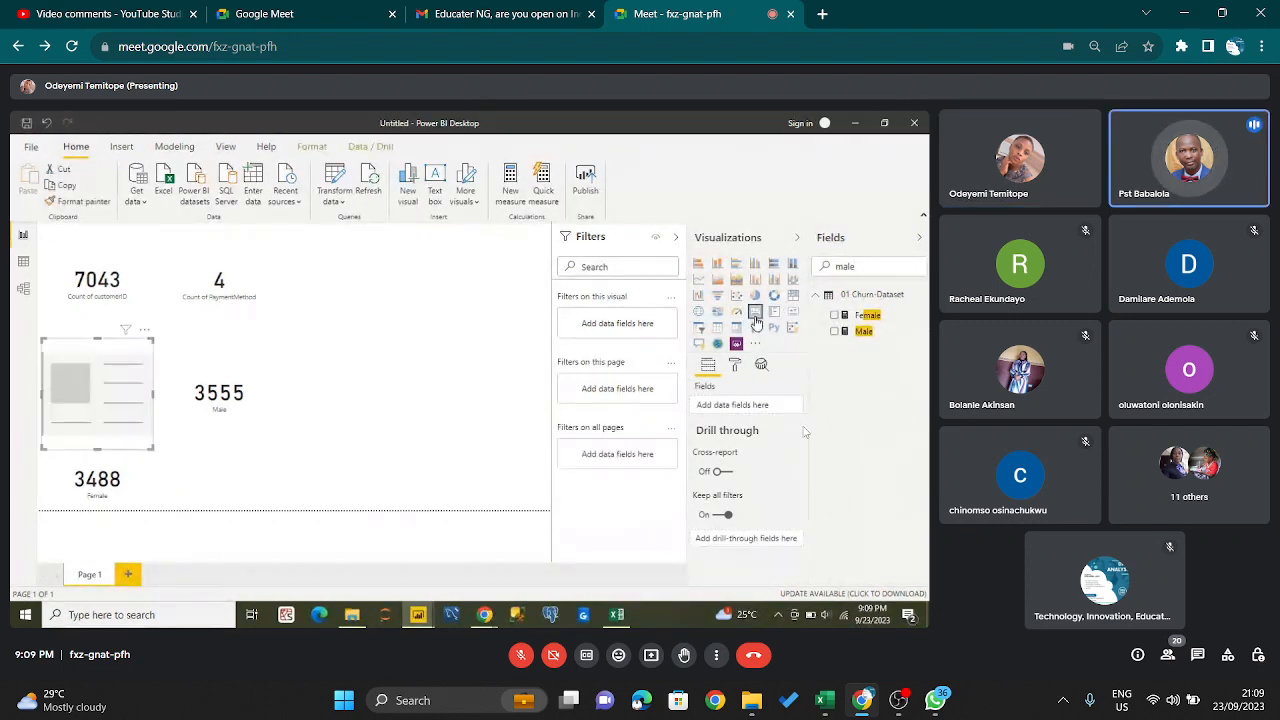
- Switch to OBS to check the recording and audio mixer levels, and return to the Google Meet call
click(898, 700)
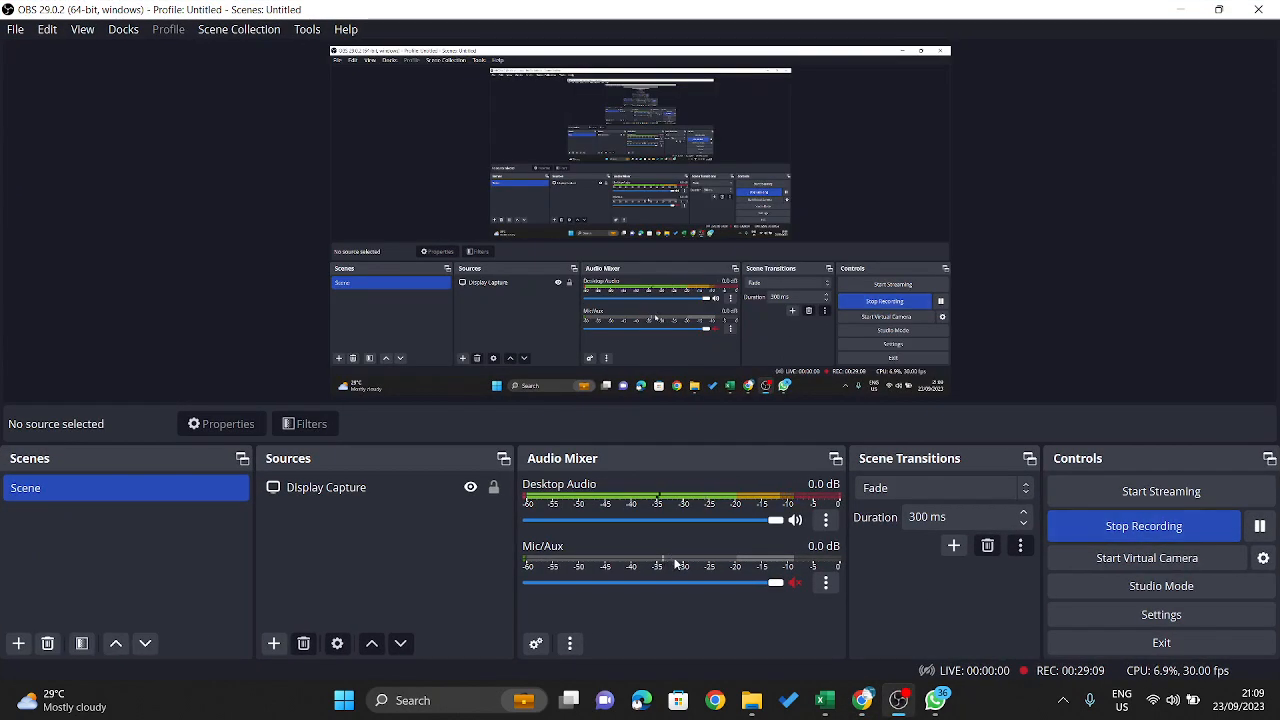
click(1181, 9)
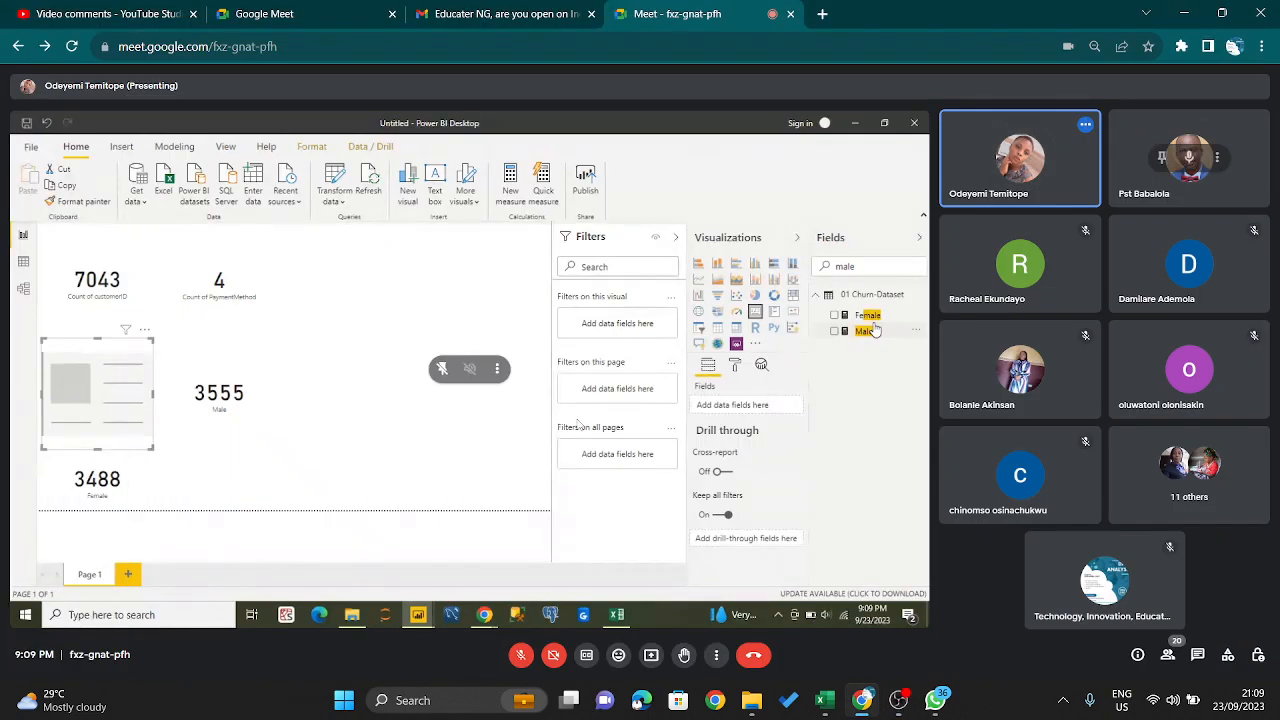
mouse_move(569, 700)
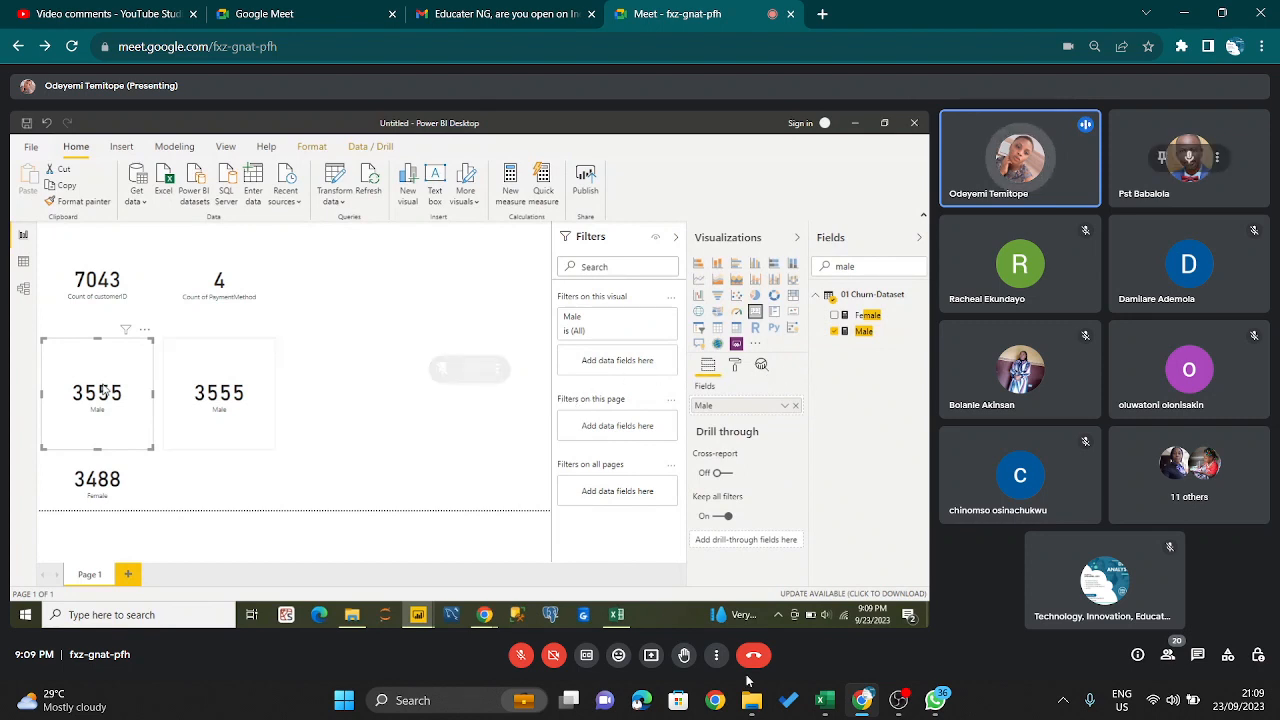
mouse_move(886, 697)
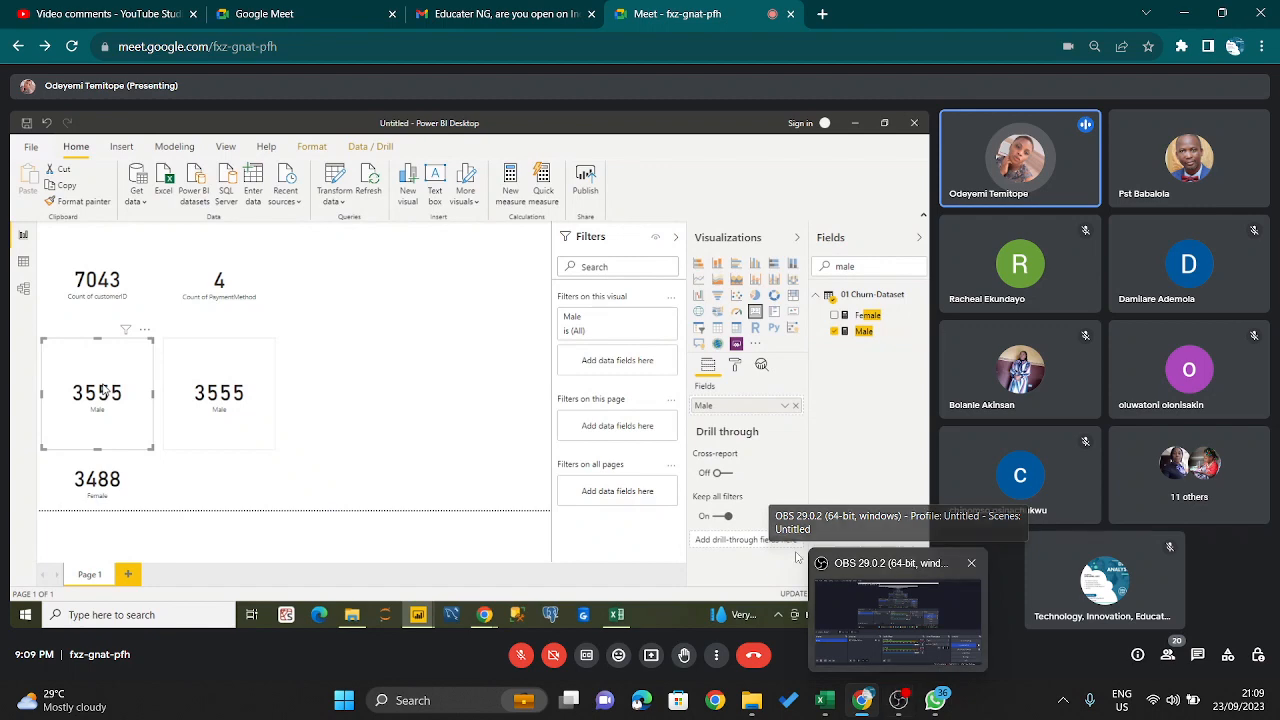
click(899, 700)
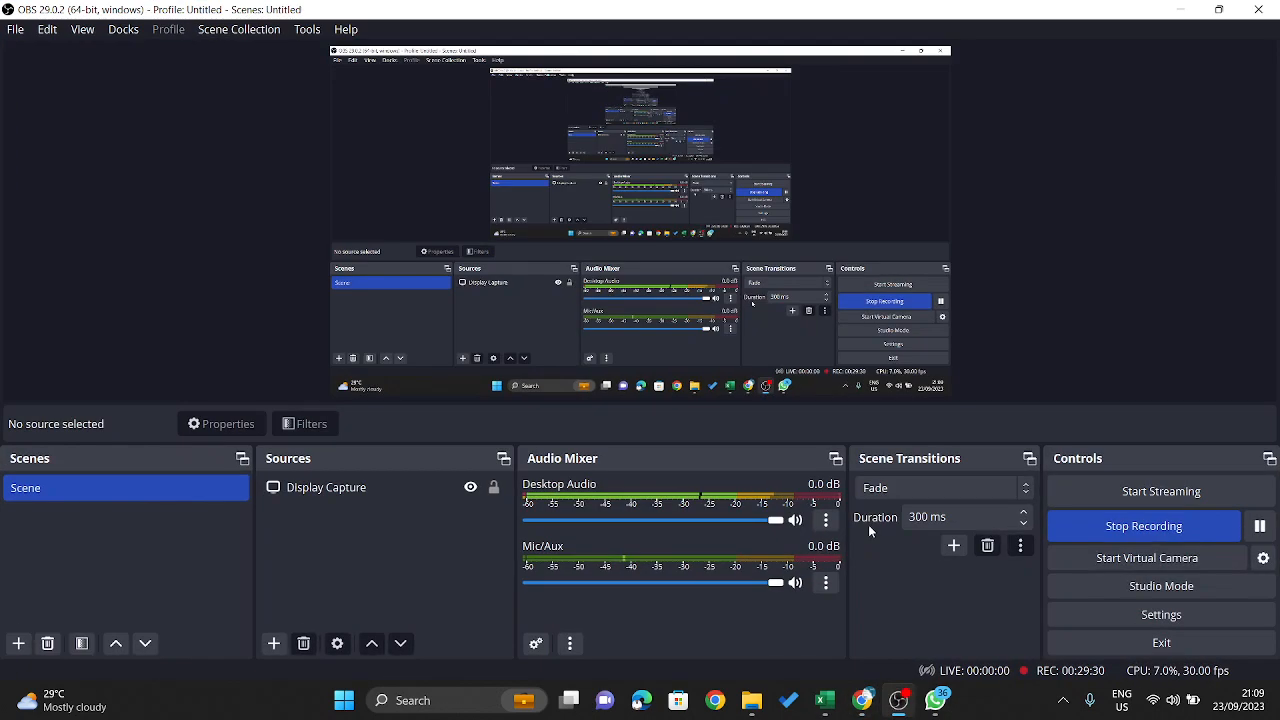
click(1178, 12)
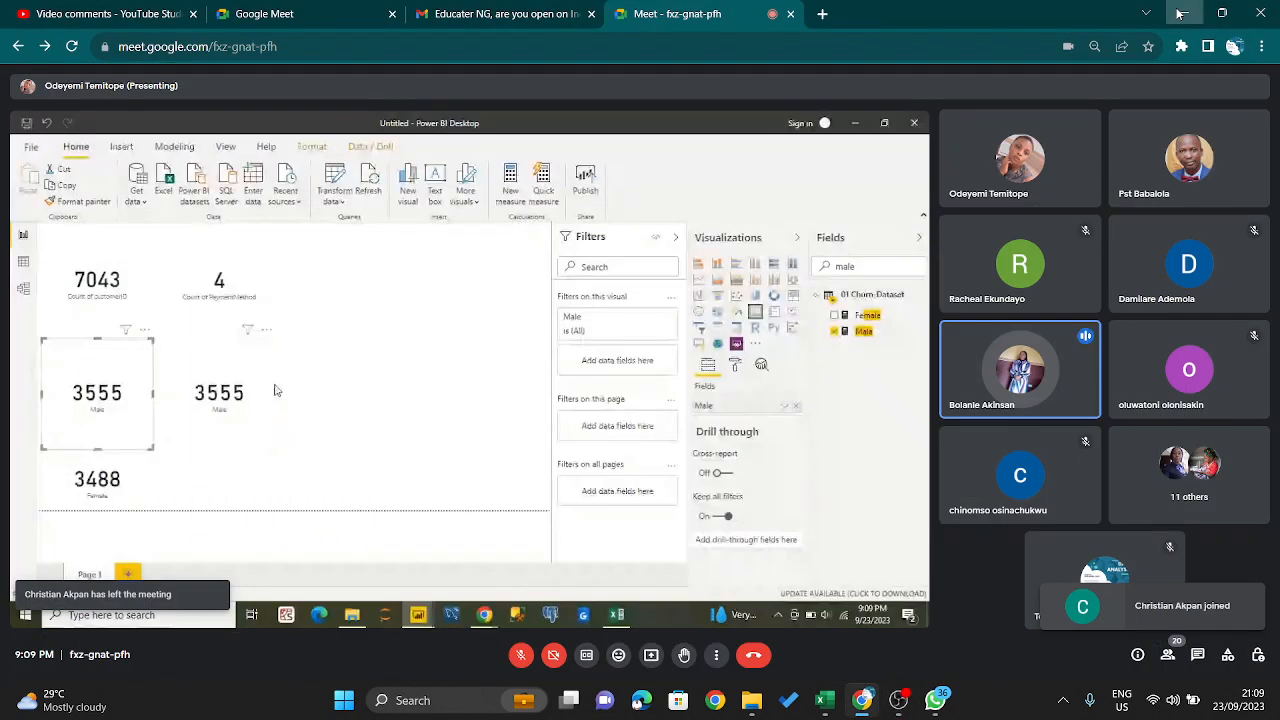
click(1178, 12)
key(super+Tab)
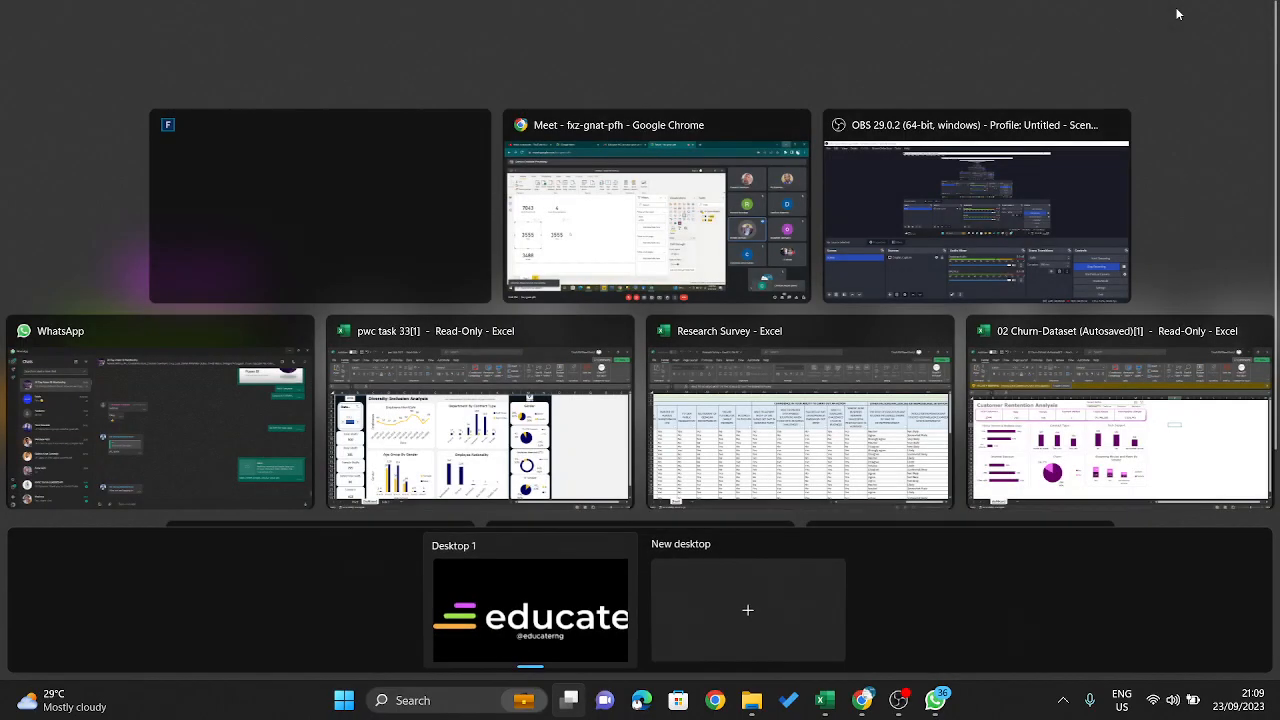
click(636, 211)
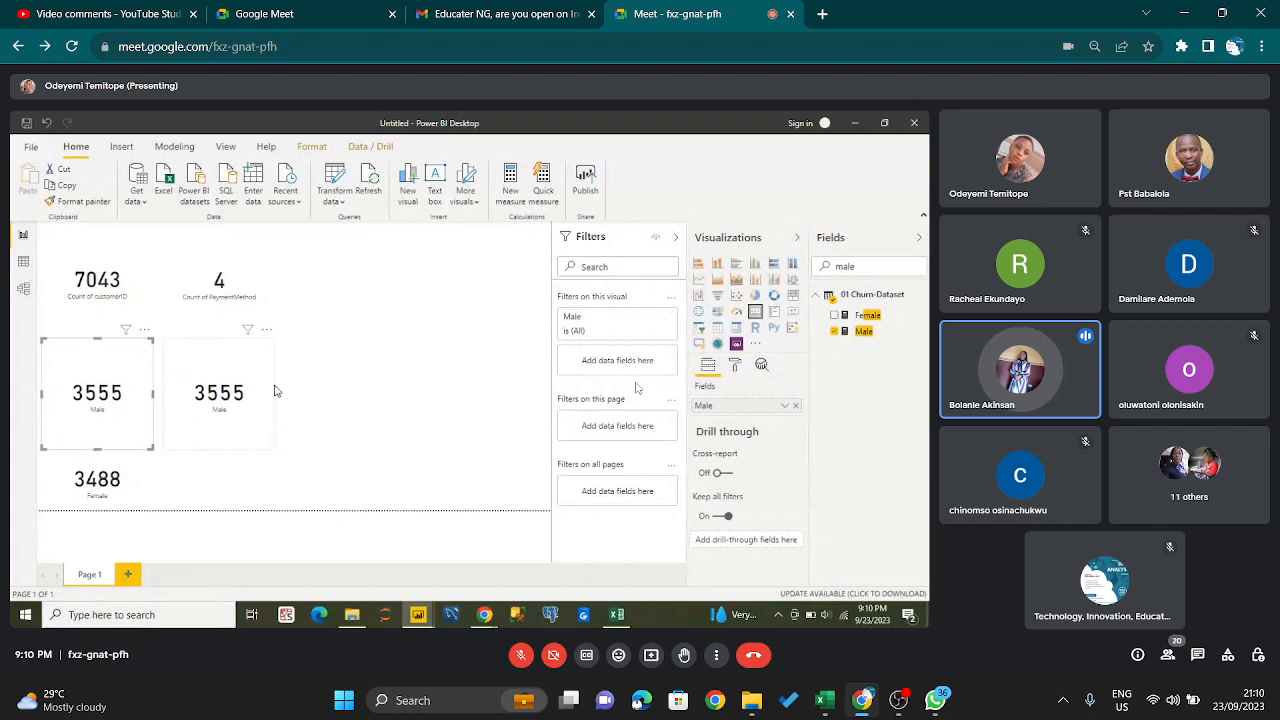
- Unmute the host microphone in the call to speak and mute it again
click(519, 662)
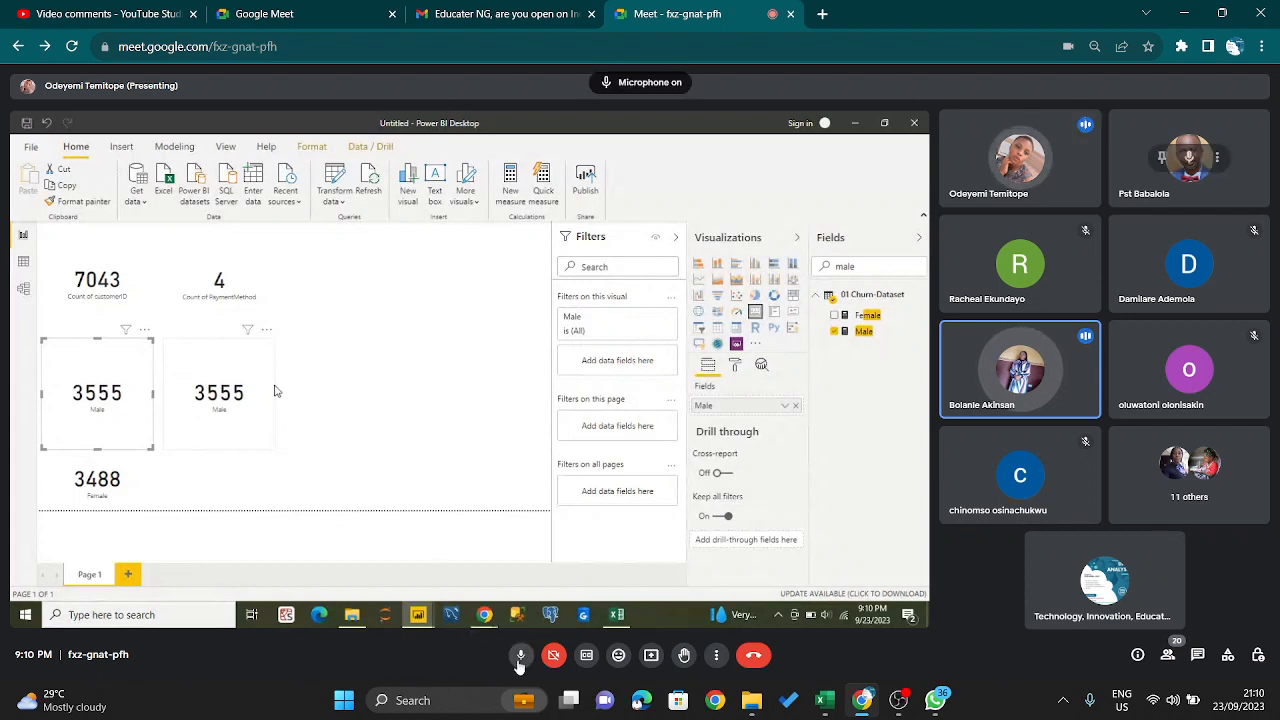
click(519, 662)
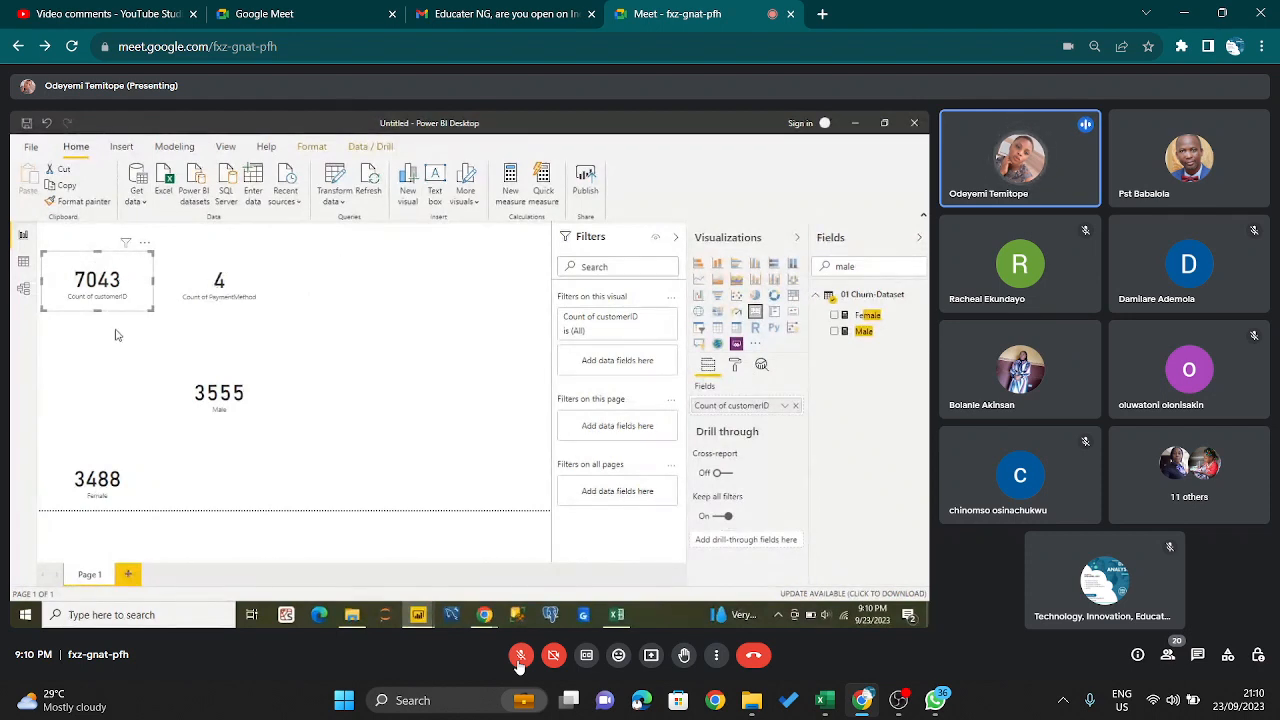
- Try to stack the Count of PaymentMethod and Male cards beneath the Count of customerID card in the presented report
click(219, 290)
drag(219, 290, 96, 338)
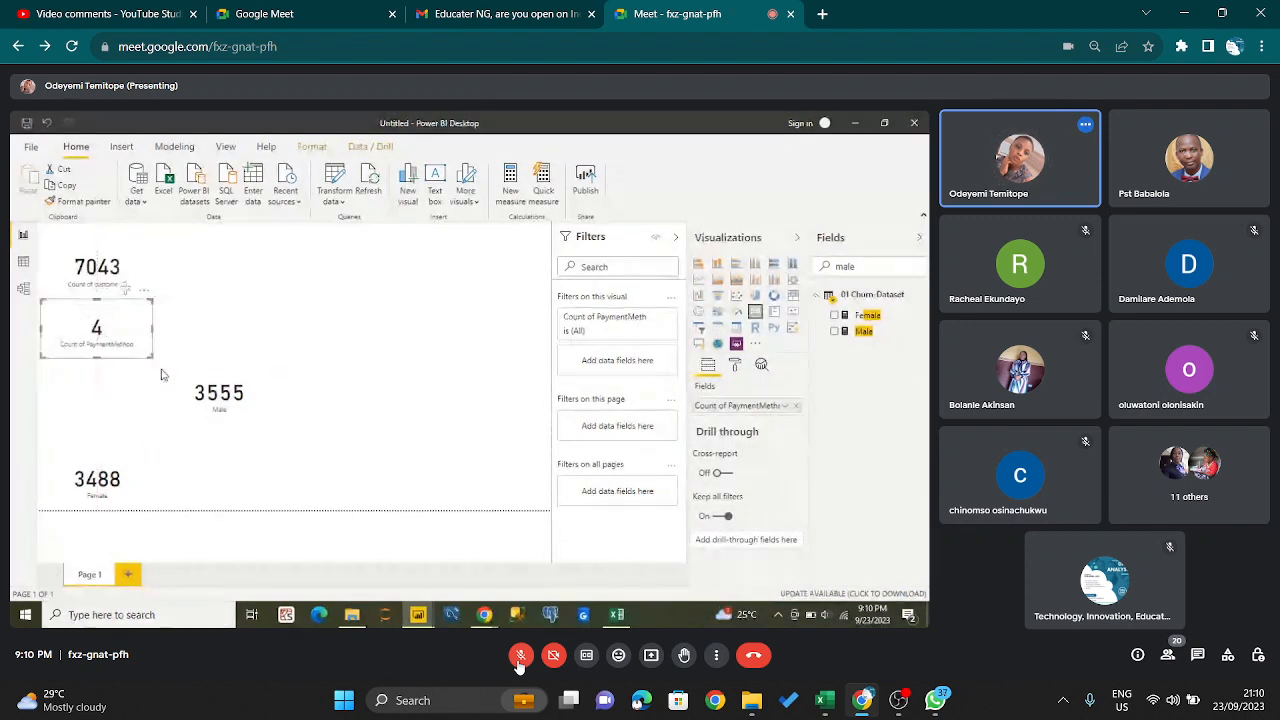
drag(195, 388, 70, 400)
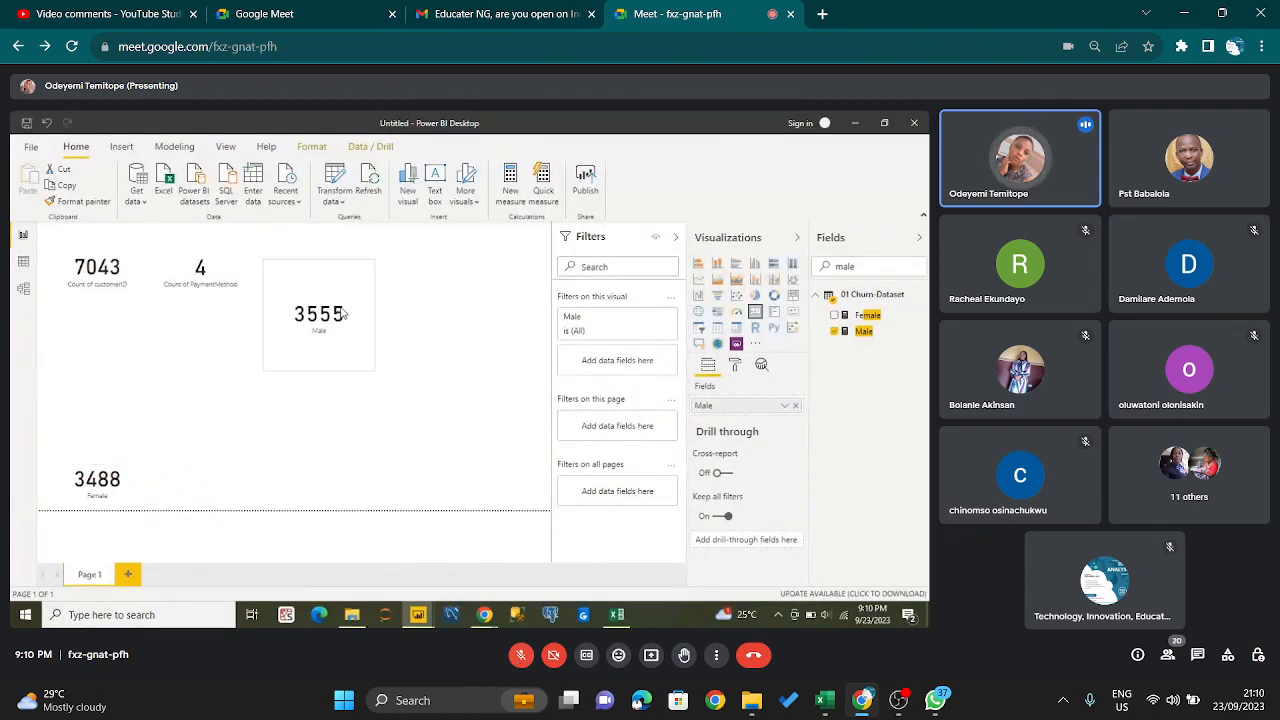
- Mute the Mic/Aux audio source in OBS and return to the Google Meet call
click(901, 702)
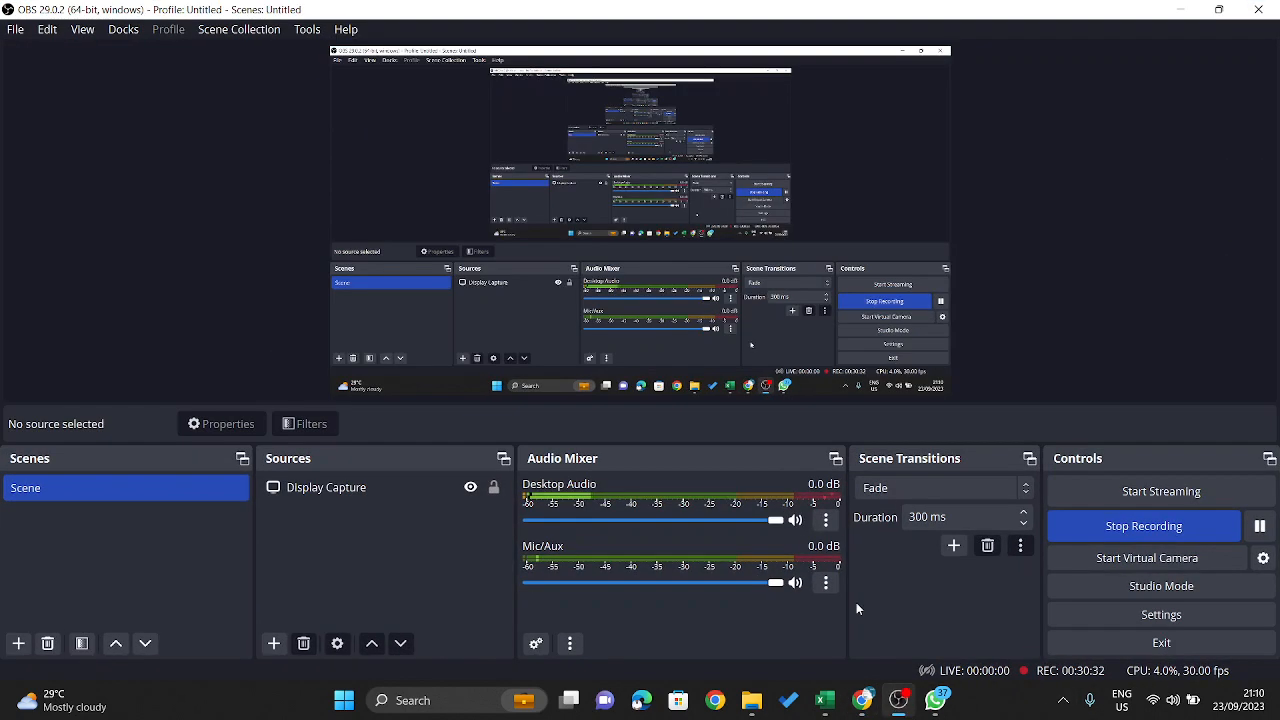
click(797, 582)
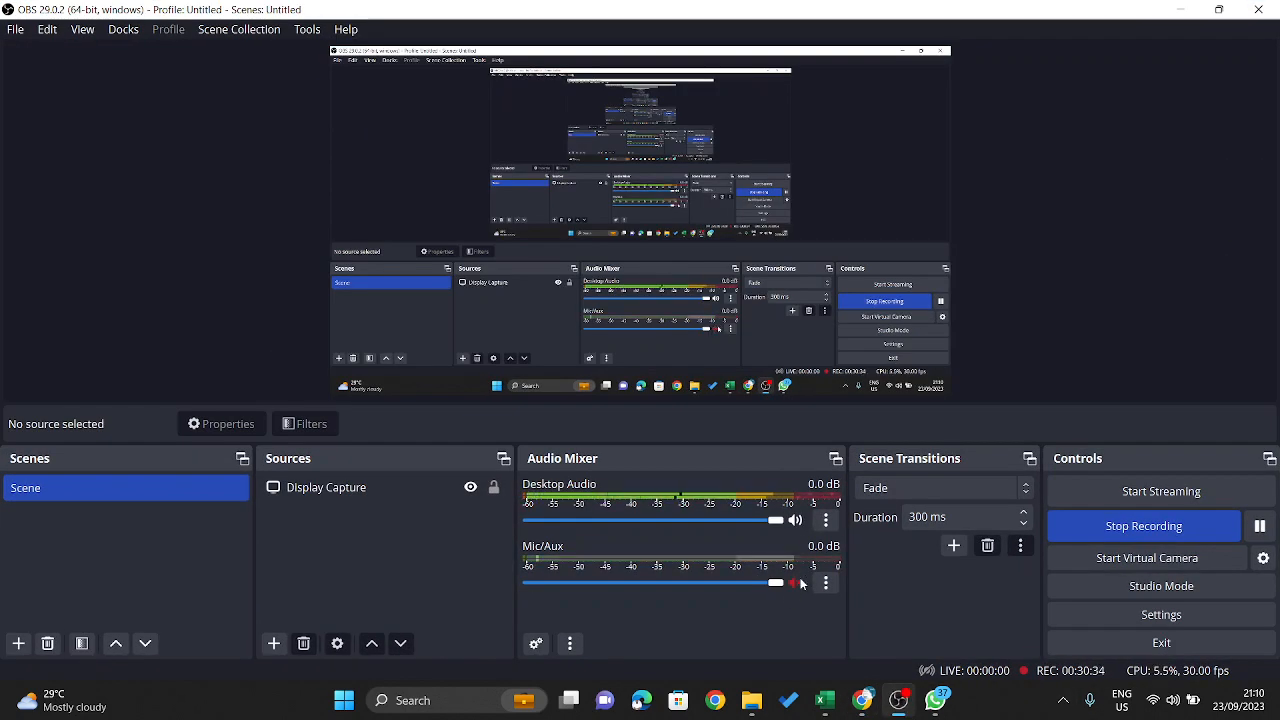
click(1177, 10)
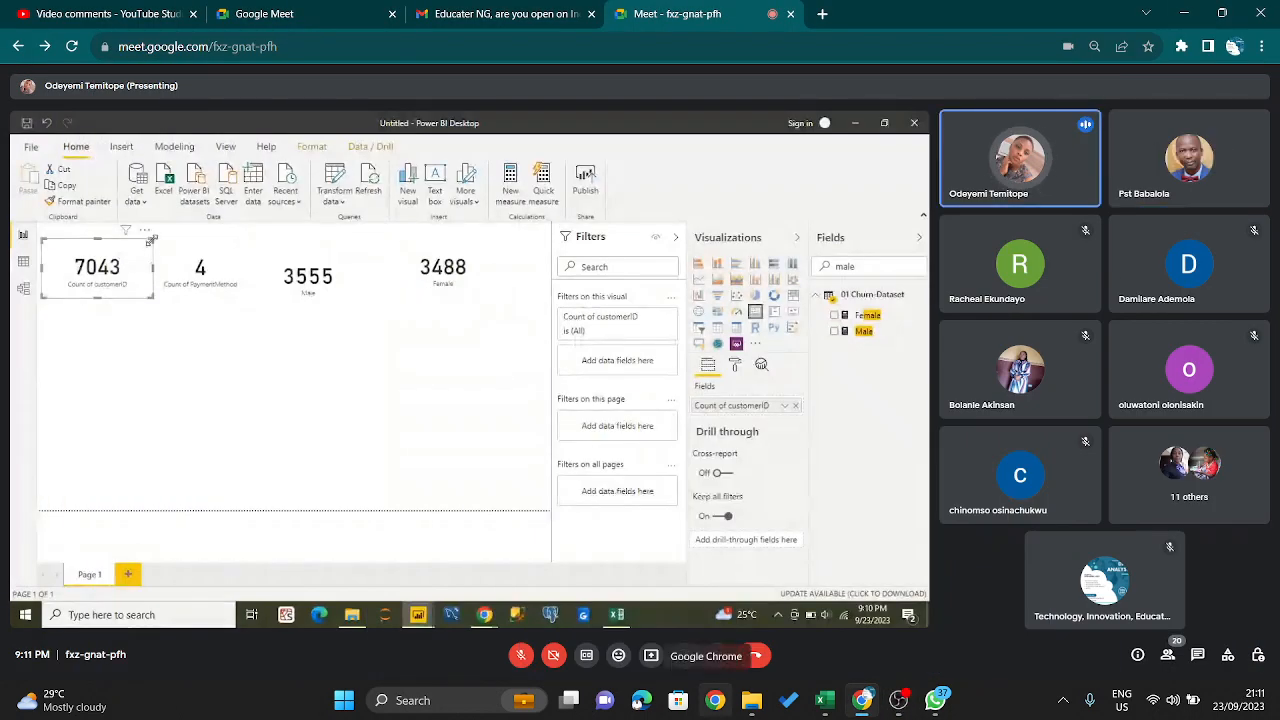
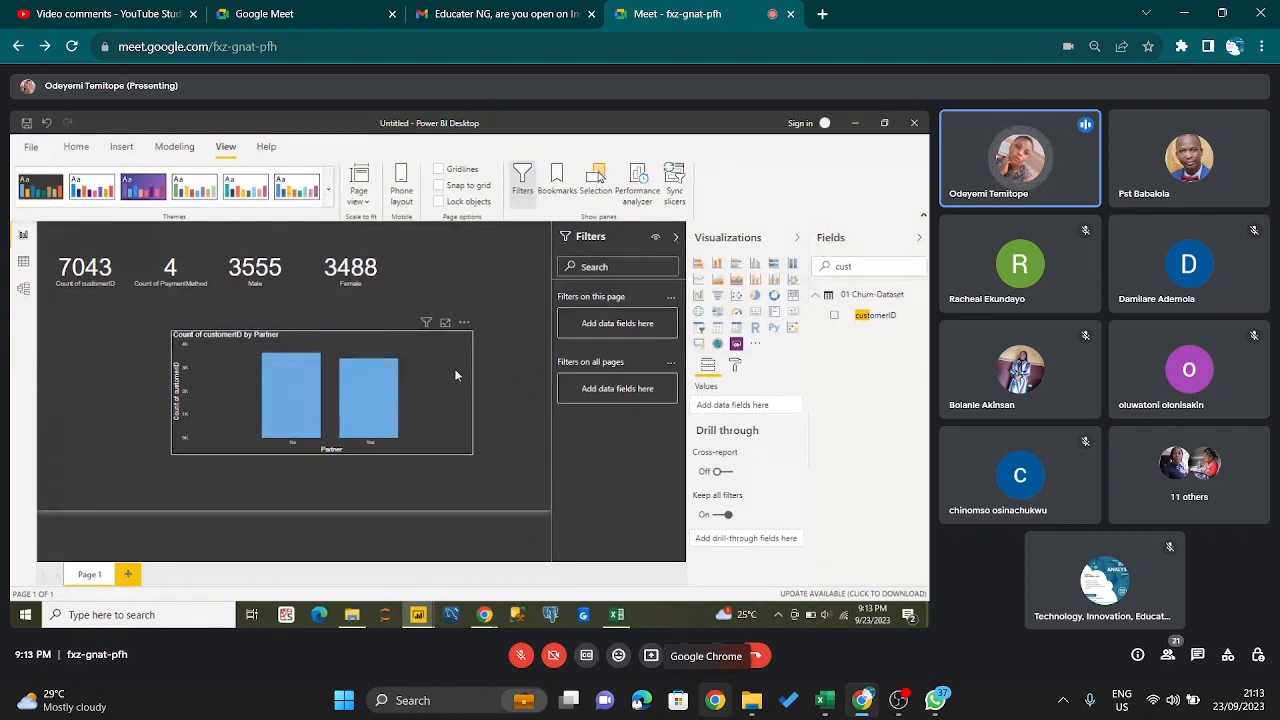
- Turn on data labels for the Count of customerID by Partner column chart in the presented report
mouse_move(281, 397)
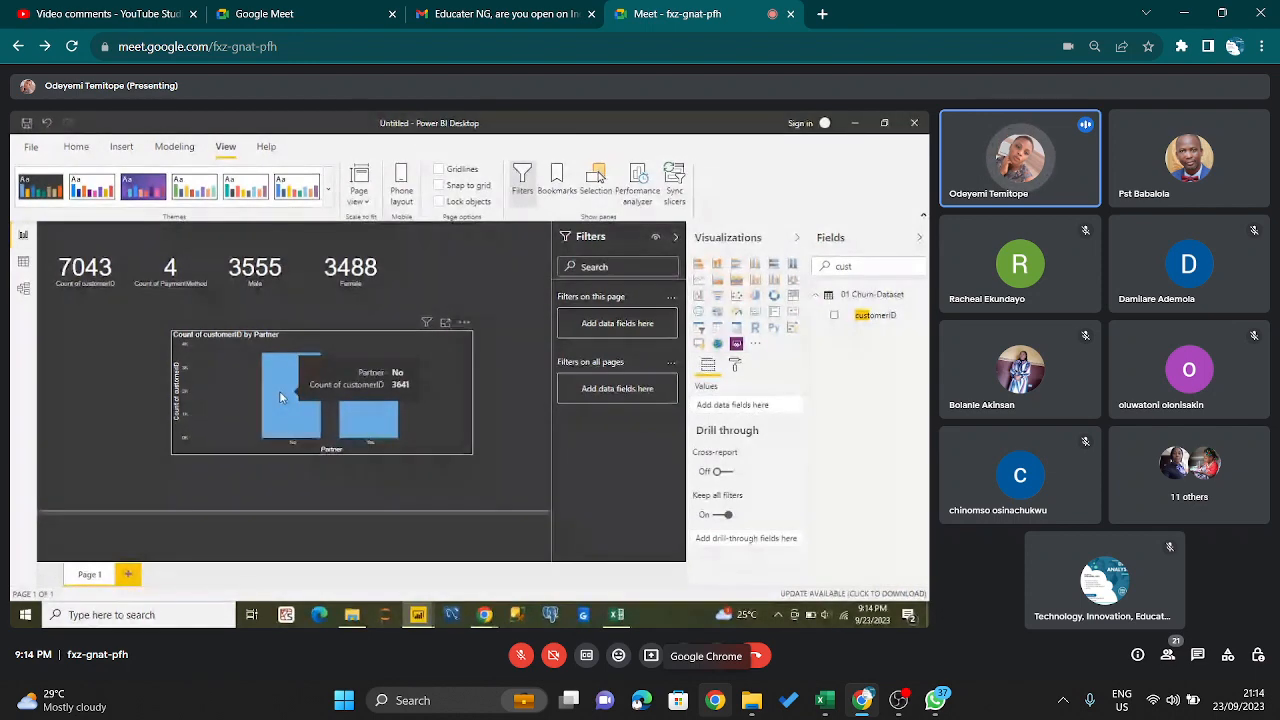
mouse_move(375, 411)
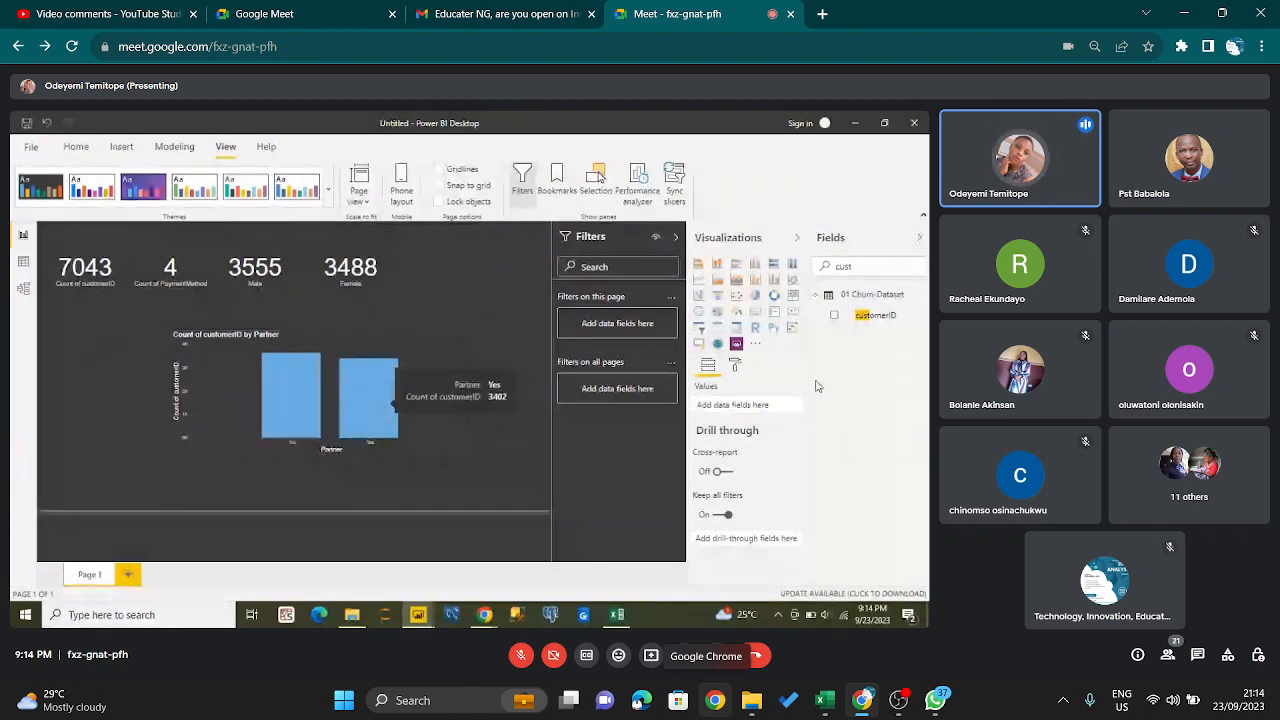
click(735, 366)
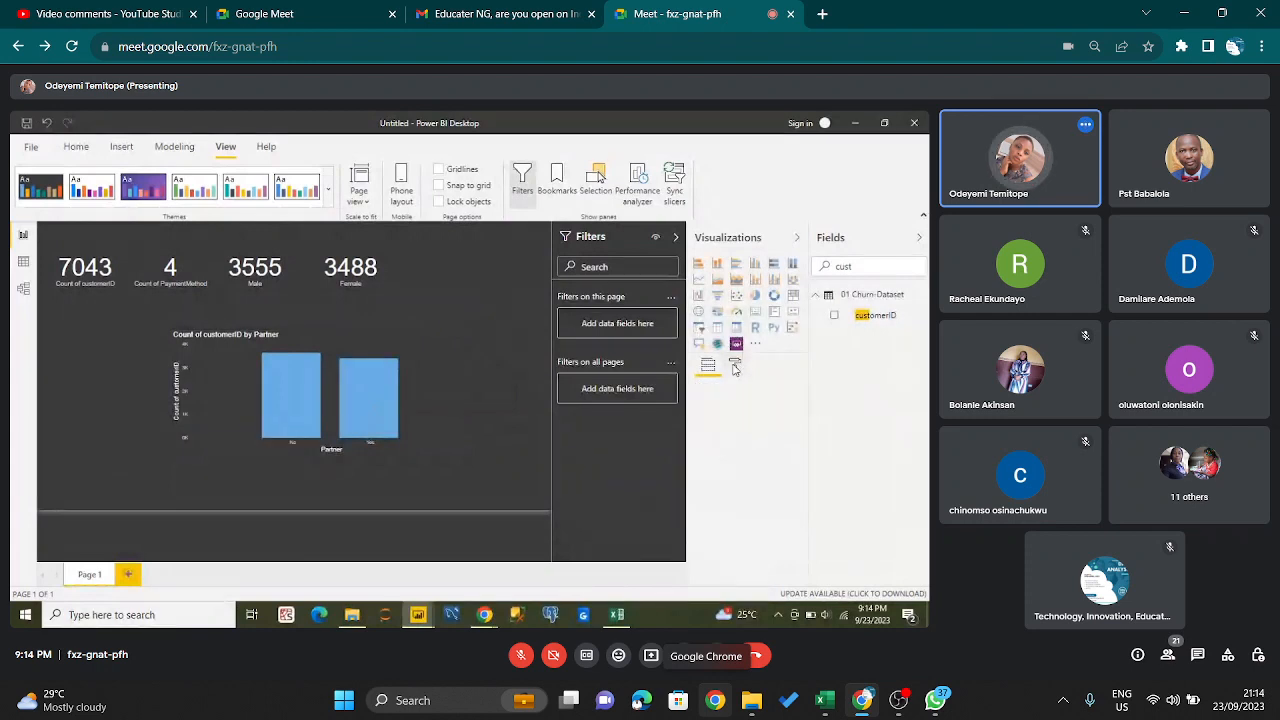
click(415, 346)
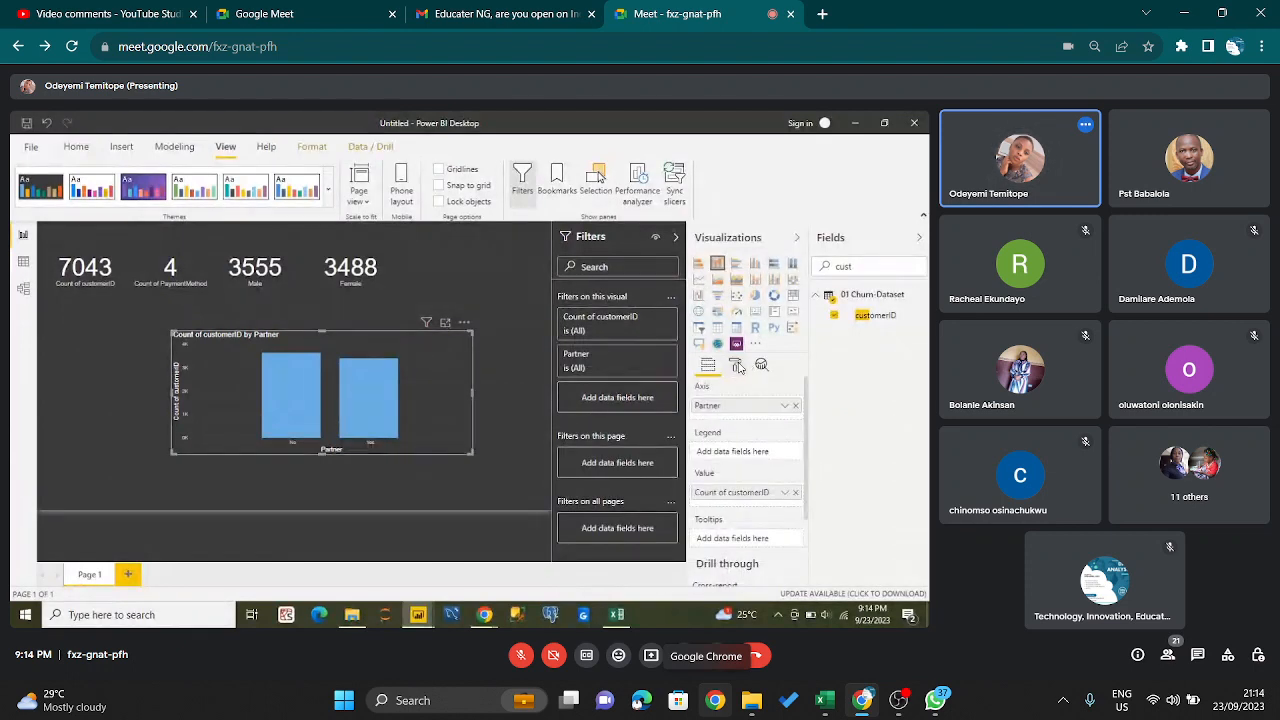
click(737, 367)
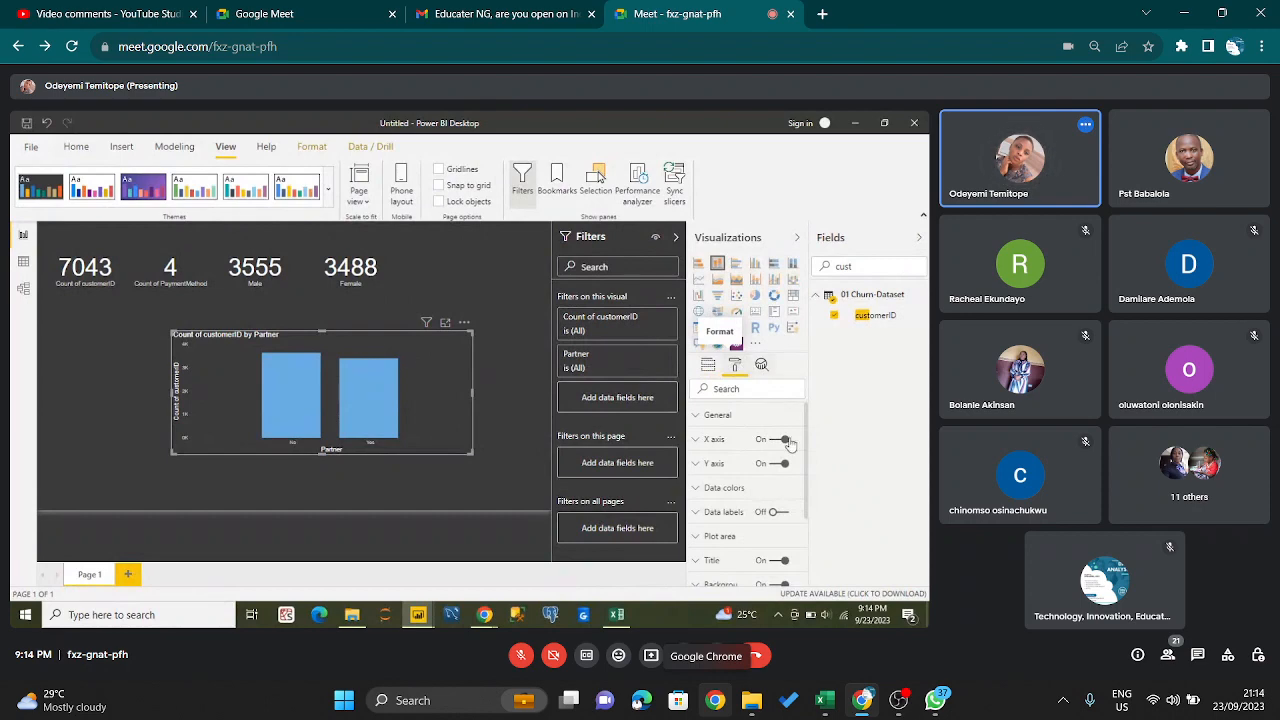
click(780, 512)
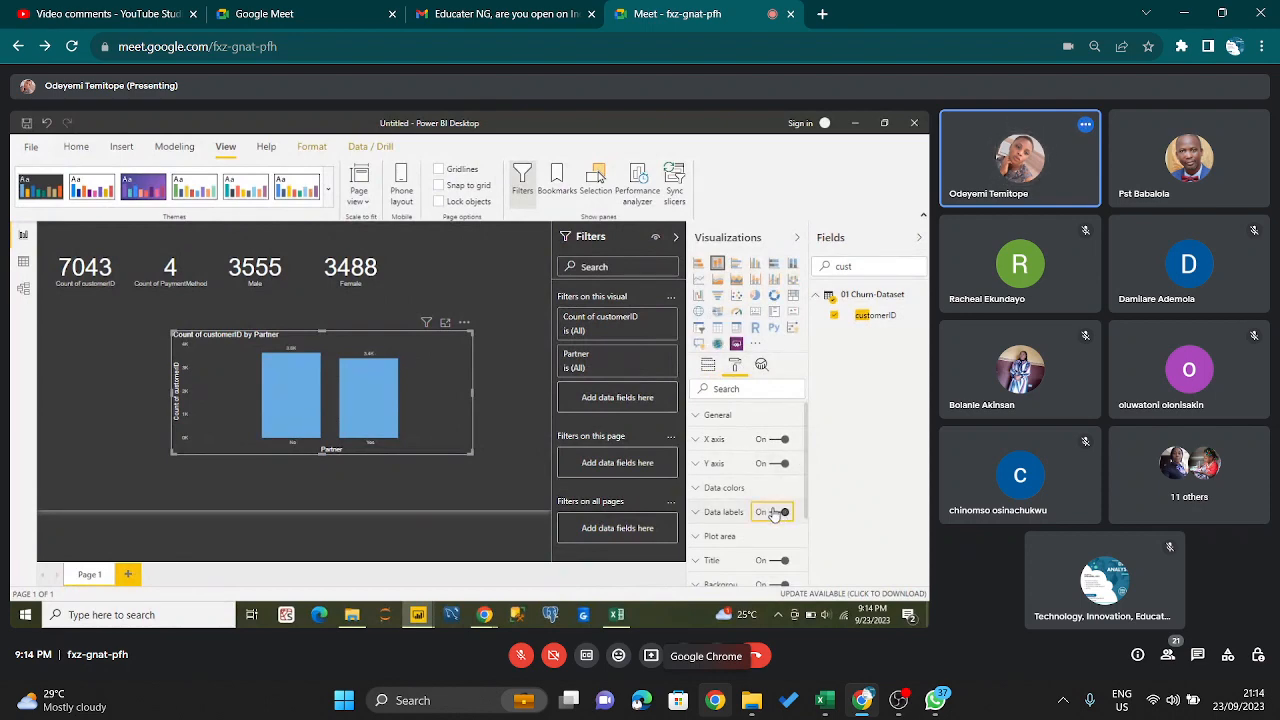
- Set the column chart's data labels to white with a text size of 14 pt
click(700, 513)
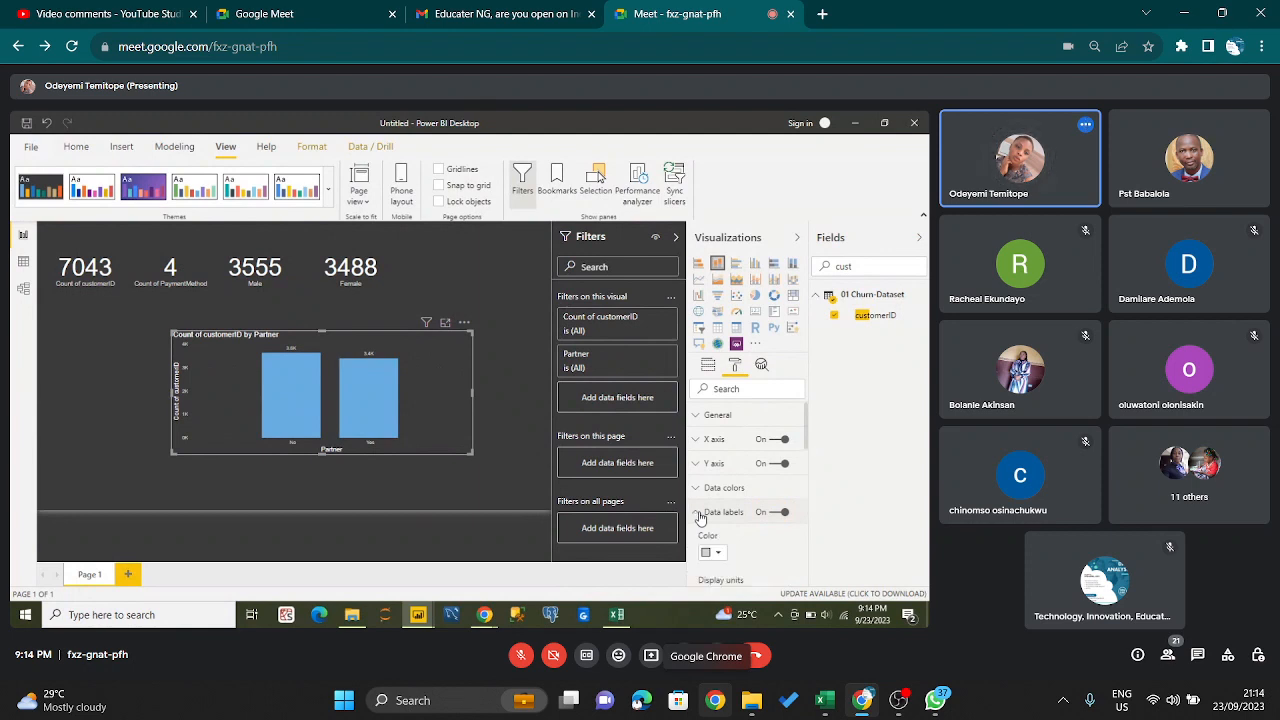
click(716, 553)
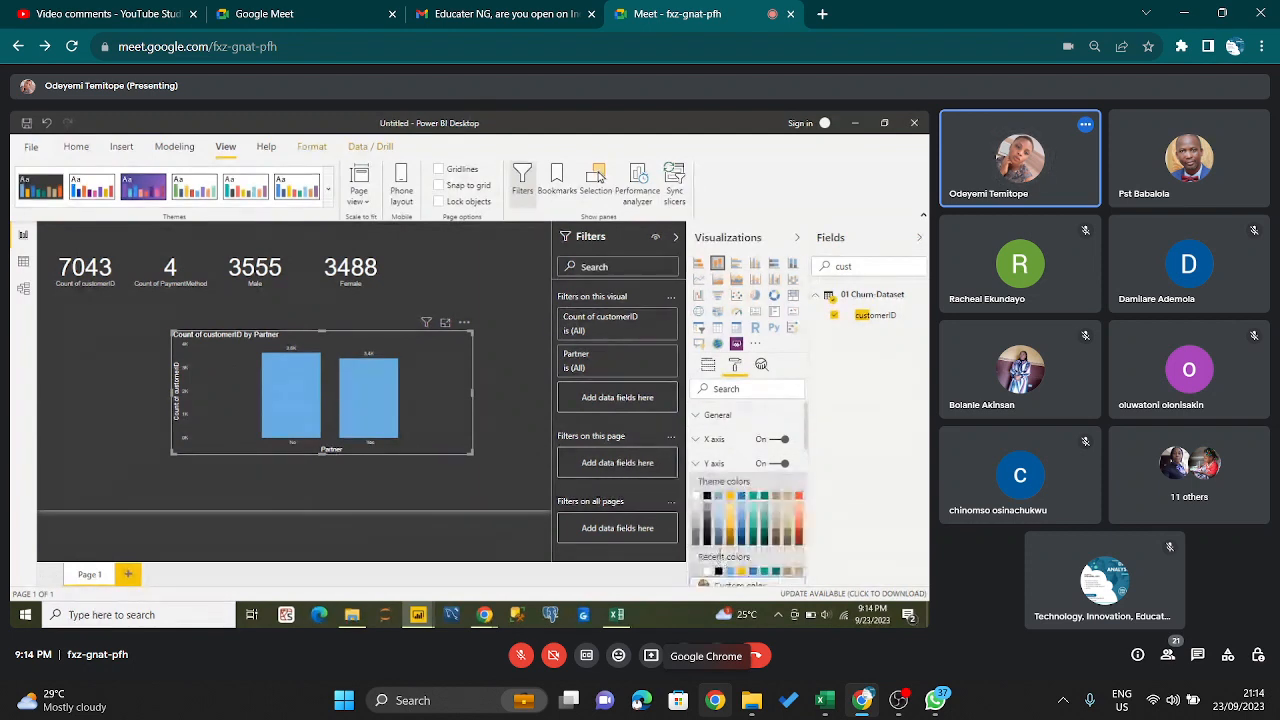
click(696, 500)
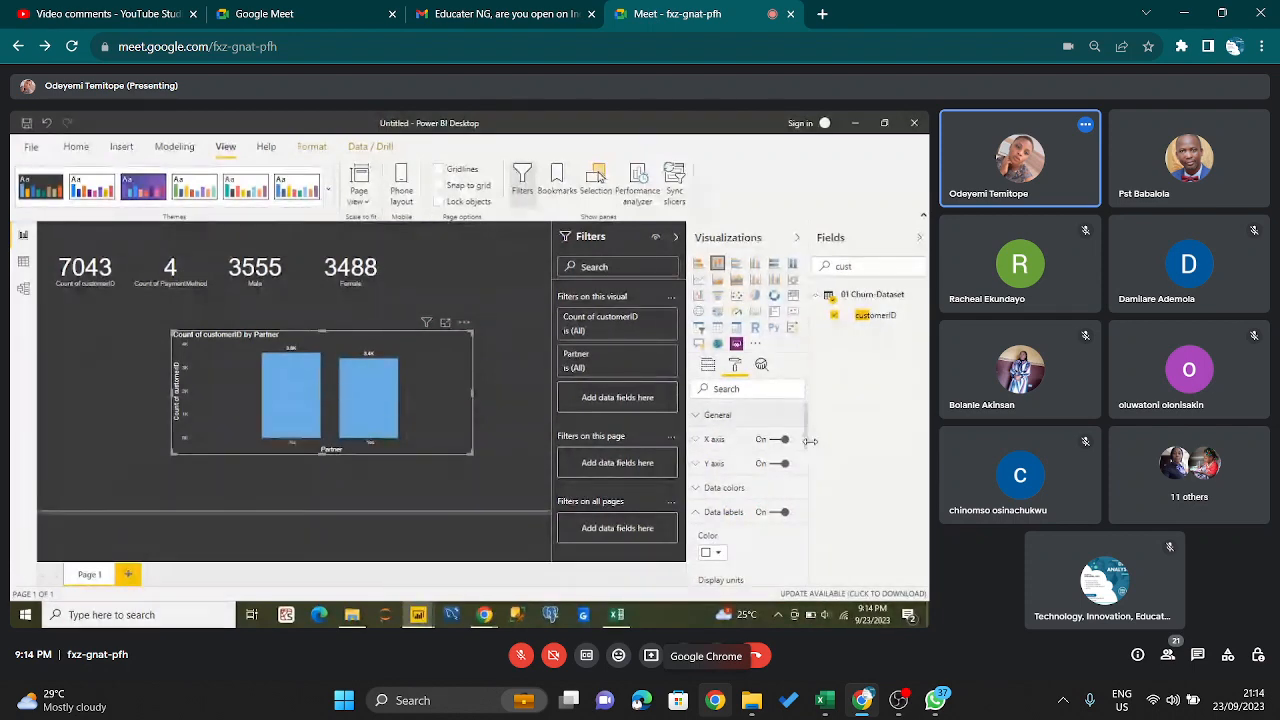
drag(807, 445, 795, 513)
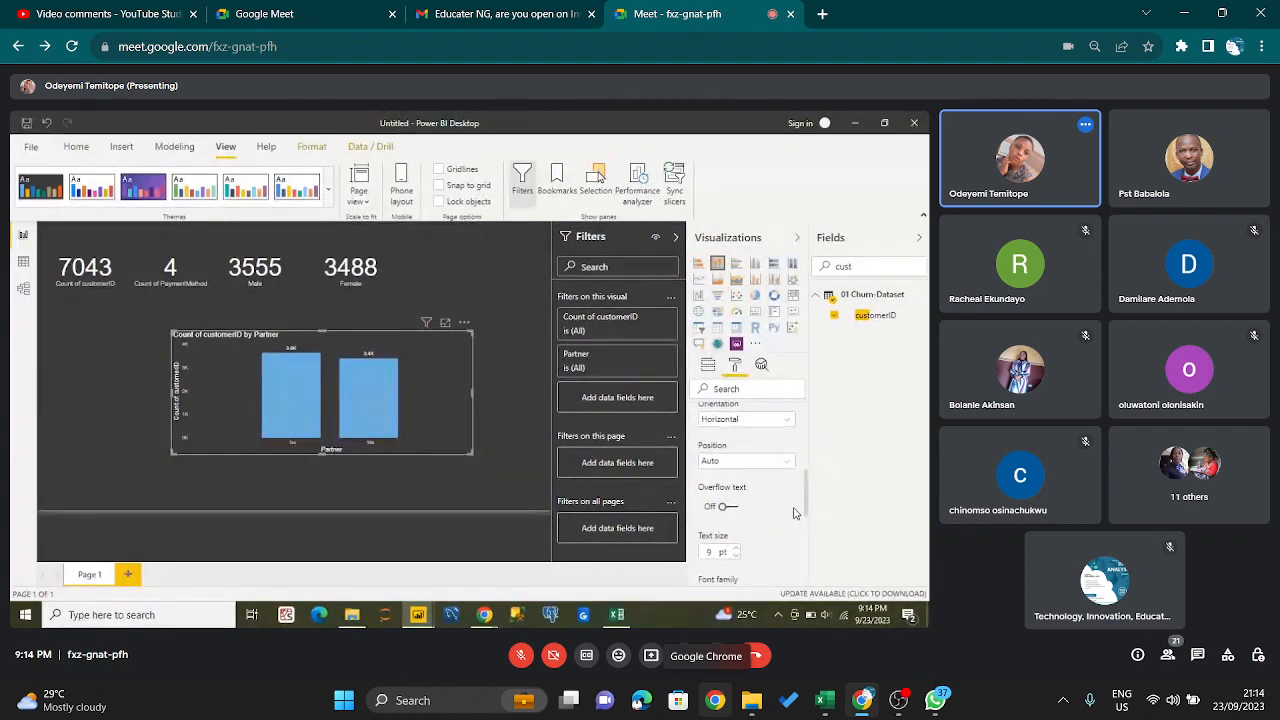
click(736, 551)
click(736, 551)
click(736, 551)
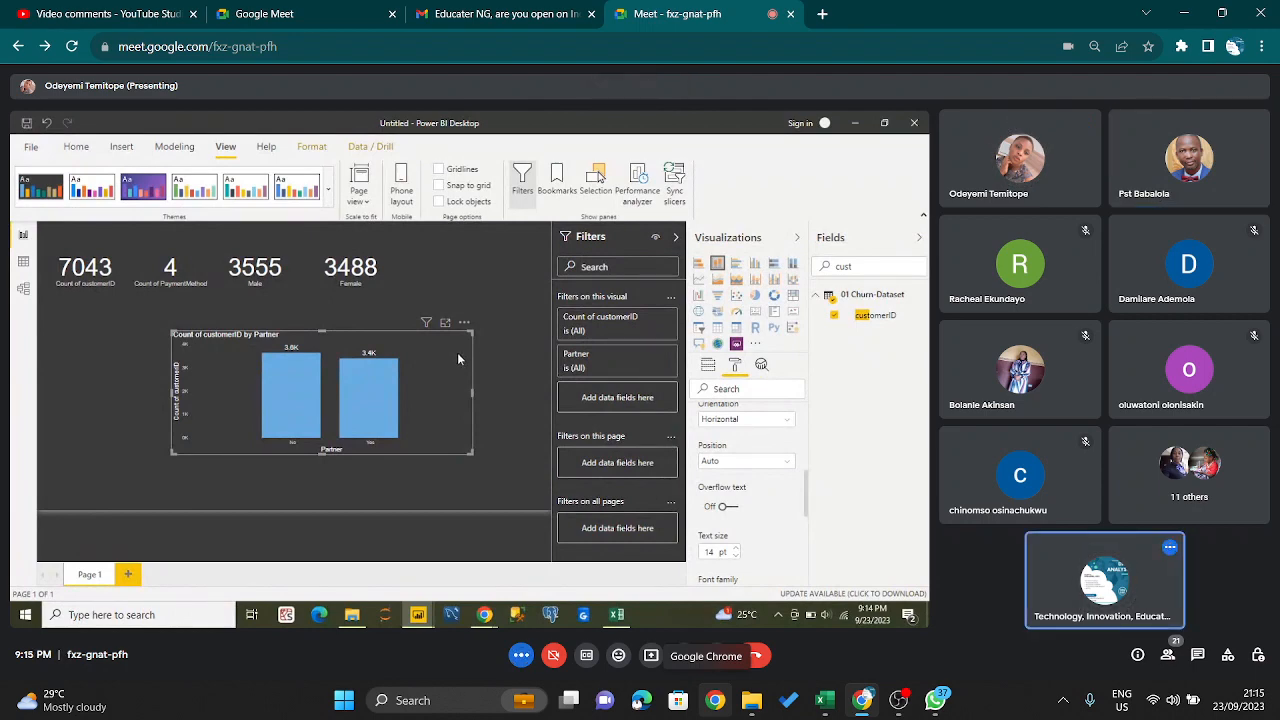
- Move the Partner chart to the report page's lower-left area and add a second stacked column chart of Count of customerID by Partner
drag(458, 358, 311, 406)
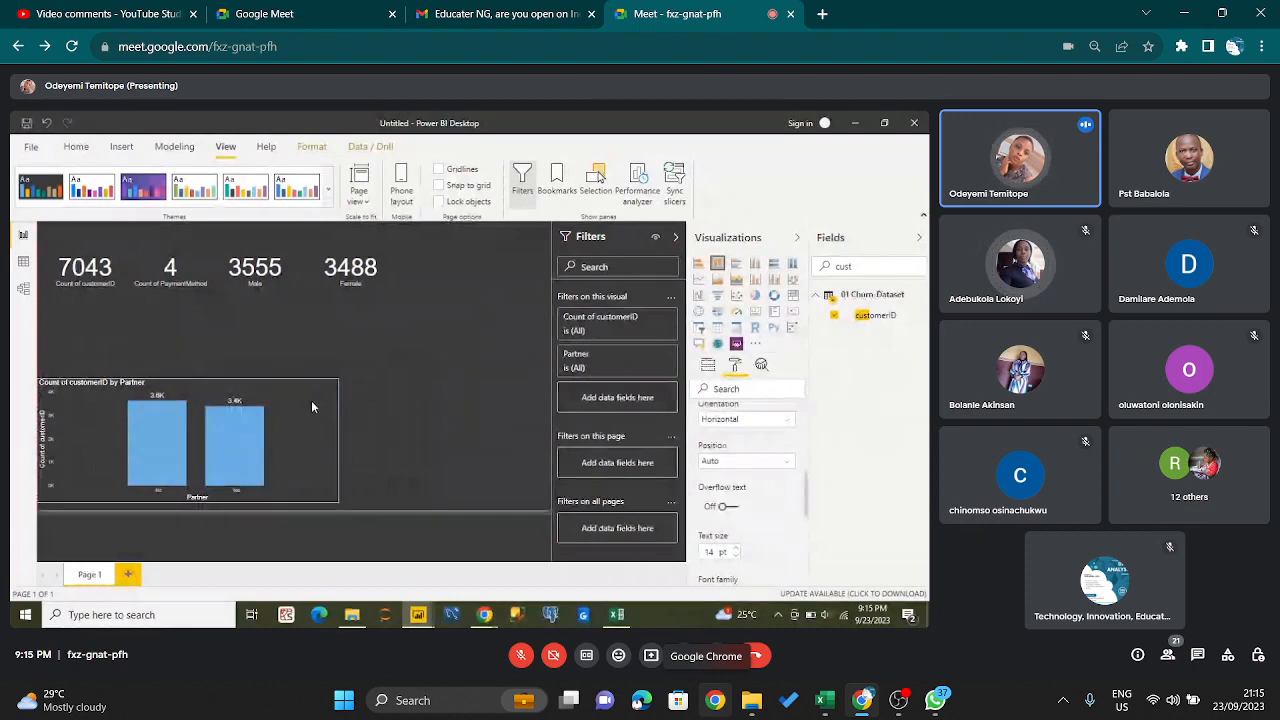
click(401, 342)
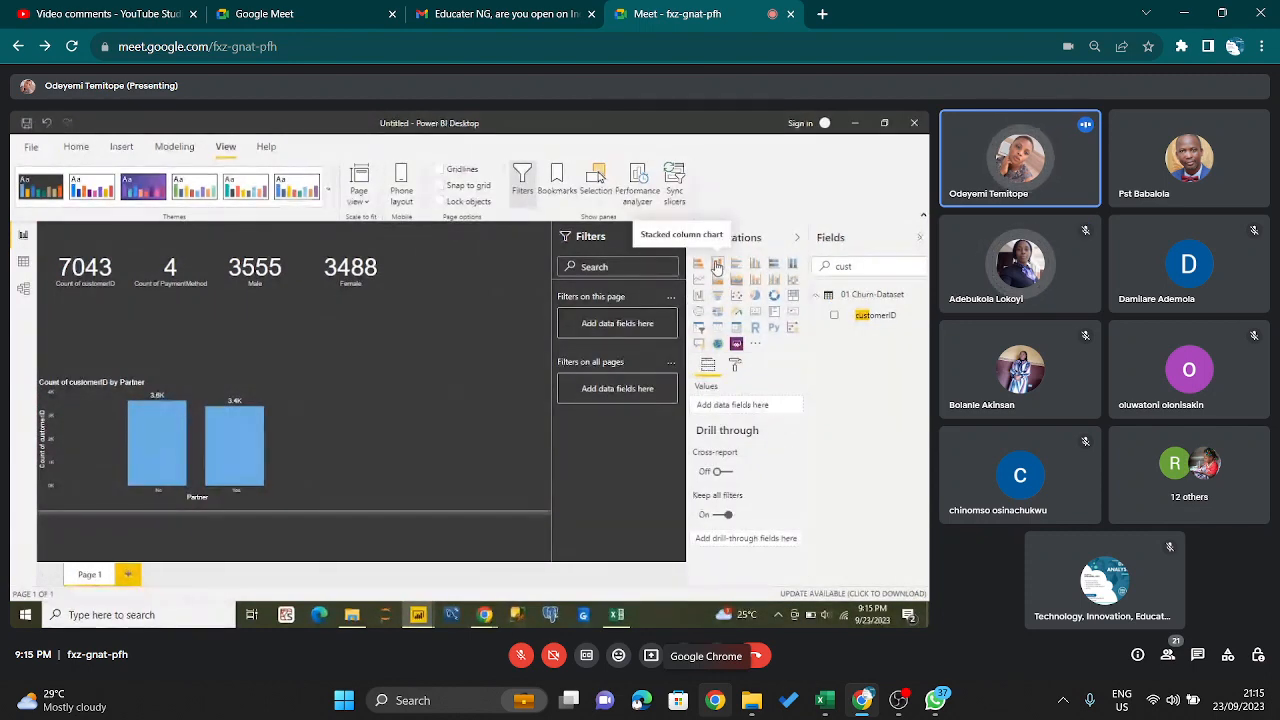
click(716, 265)
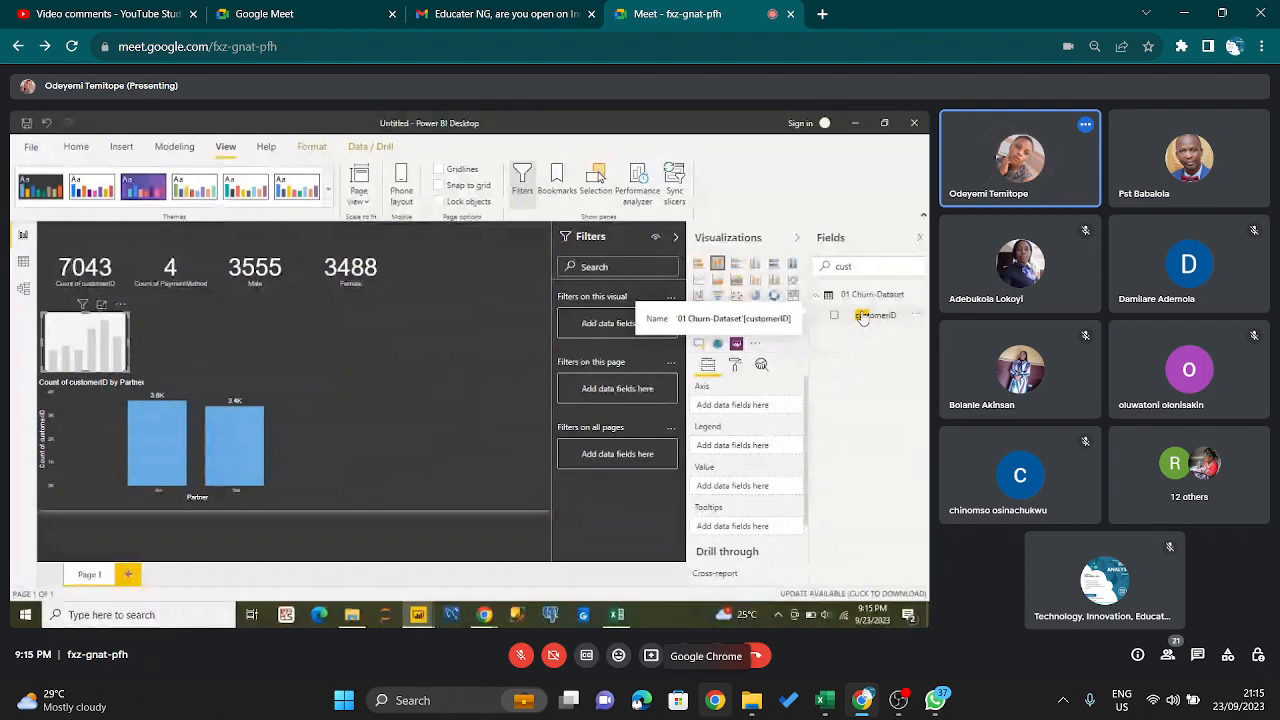
click(862, 316)
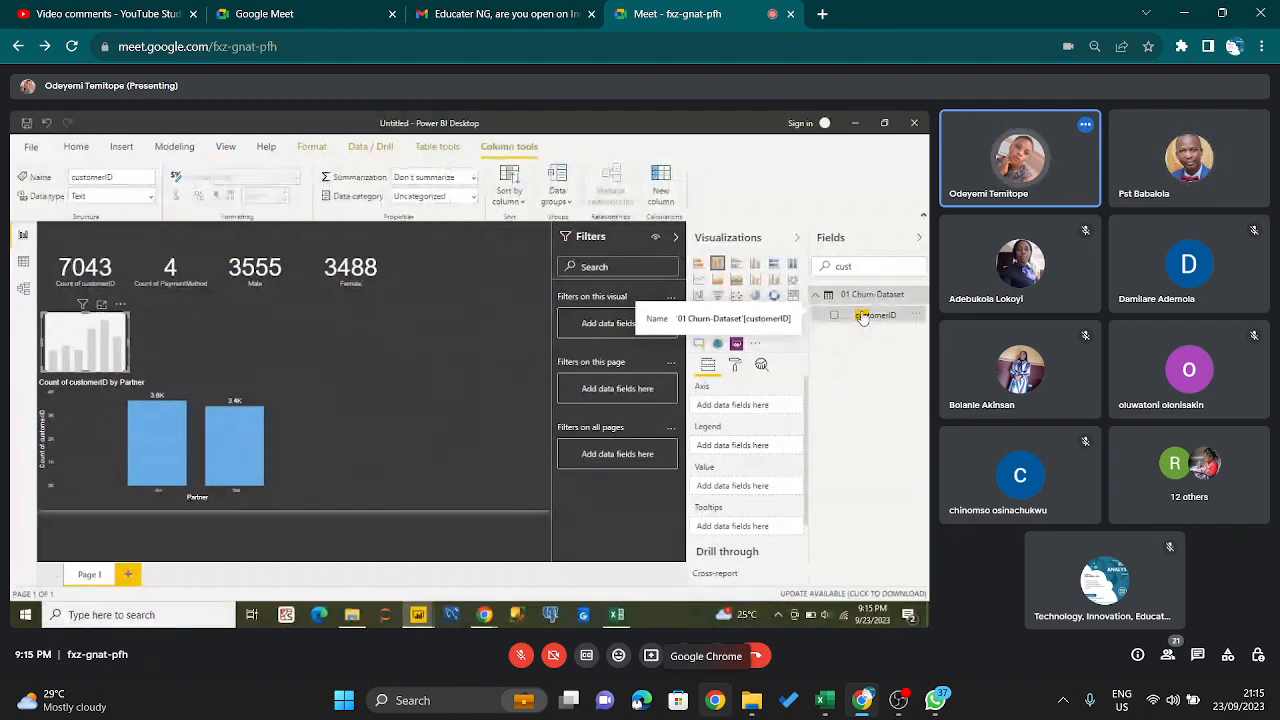
drag(828, 365, 822, 368)
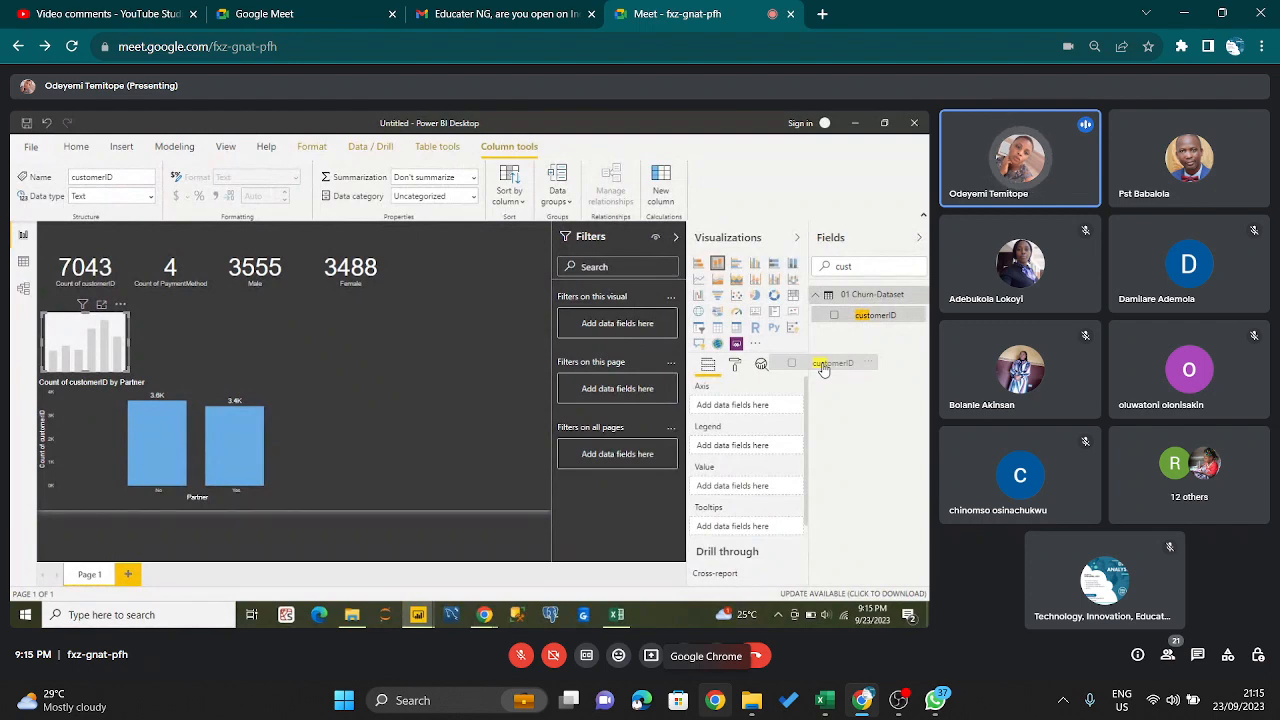
drag(822, 368, 850, 348)
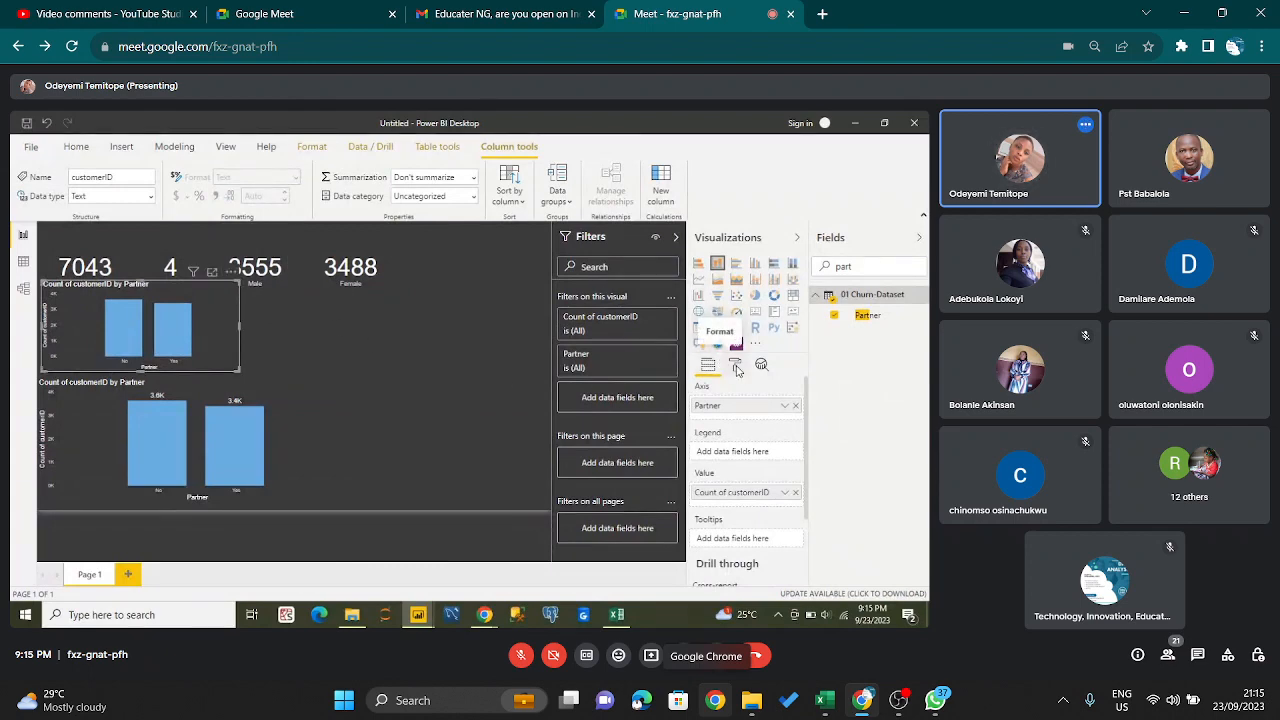
- Unmute and re-mute the host microphone for each exchange with the presenter, and return from the enlarged Partner chart to the report
key(ctrl+d)
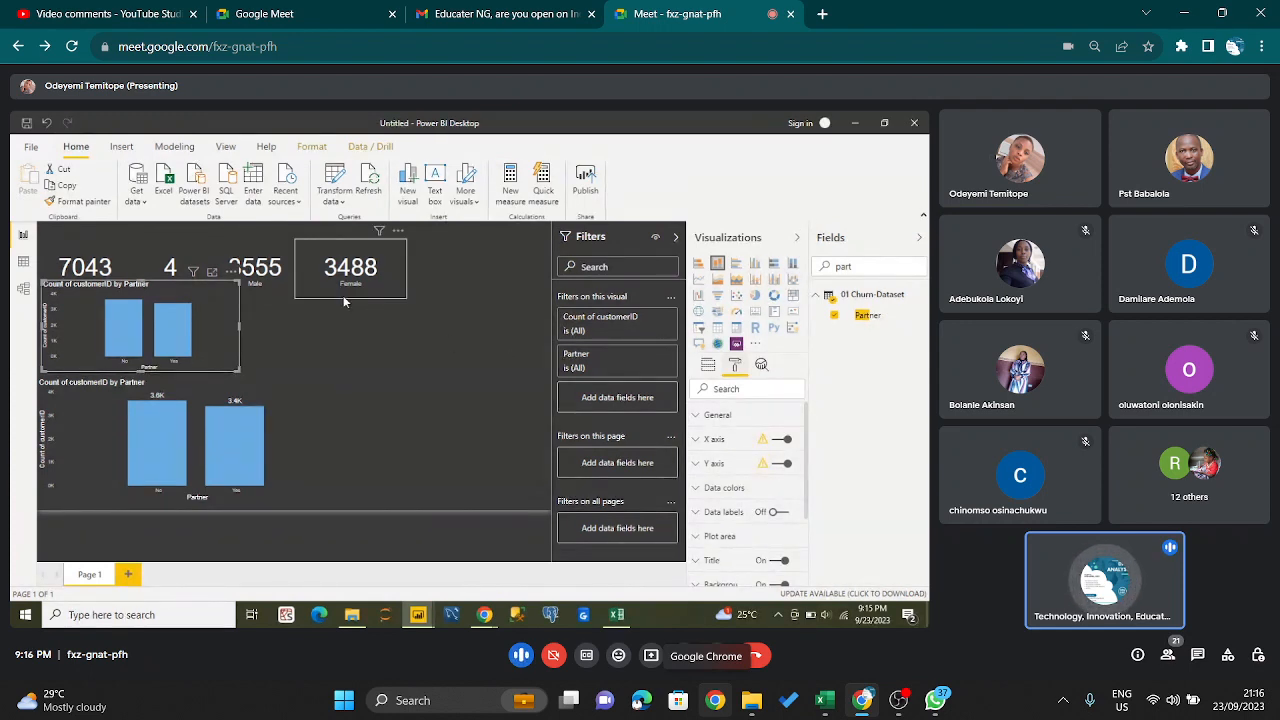
key(ctrl+d)
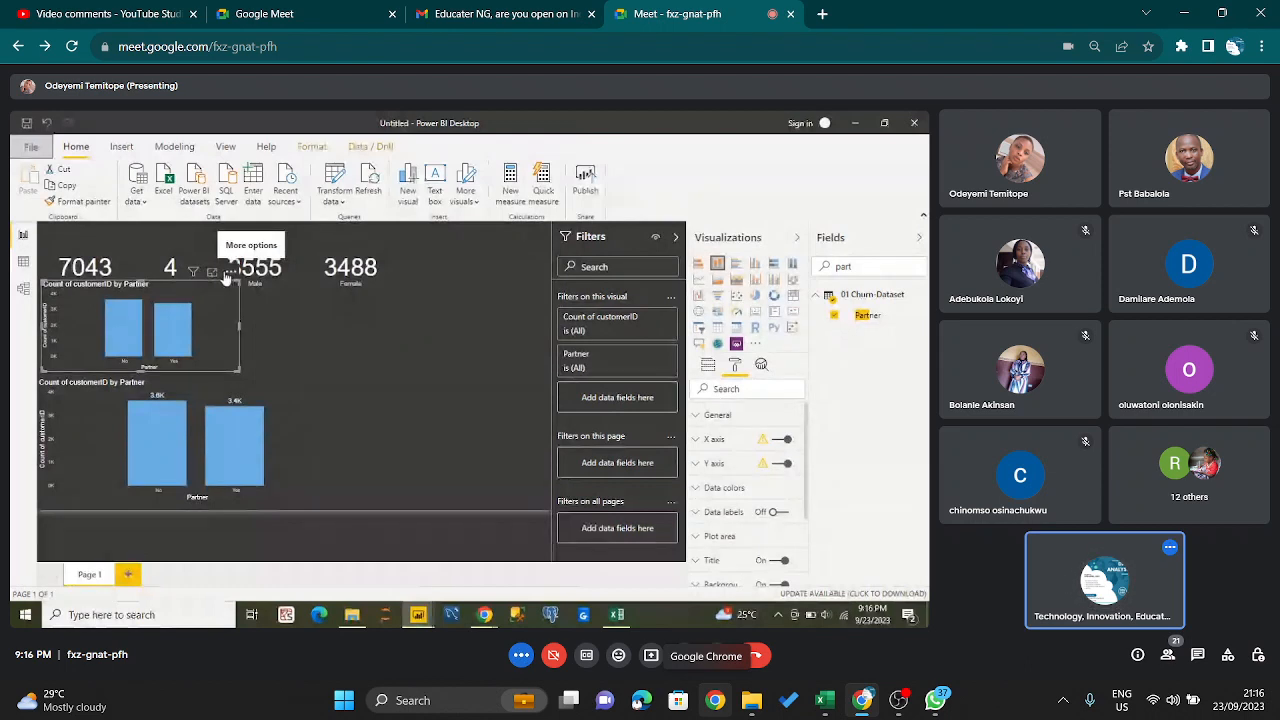
key(ctrl+d)
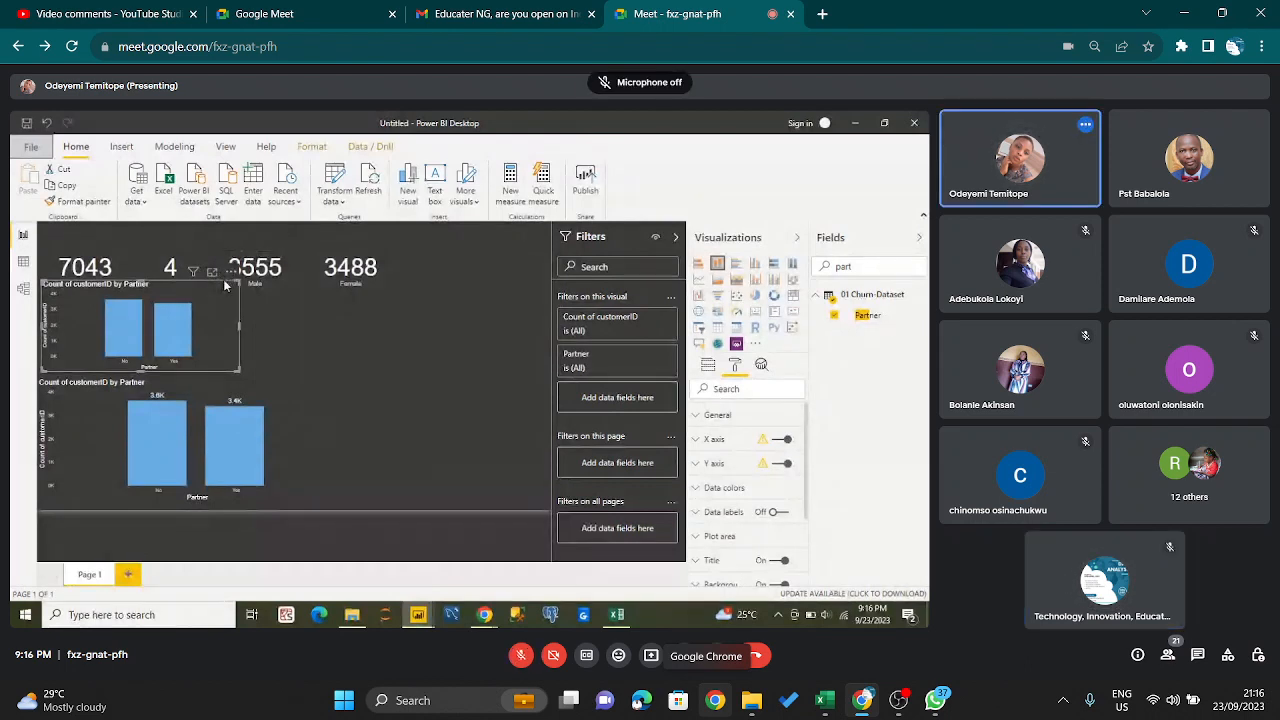
key(ctrl+d)
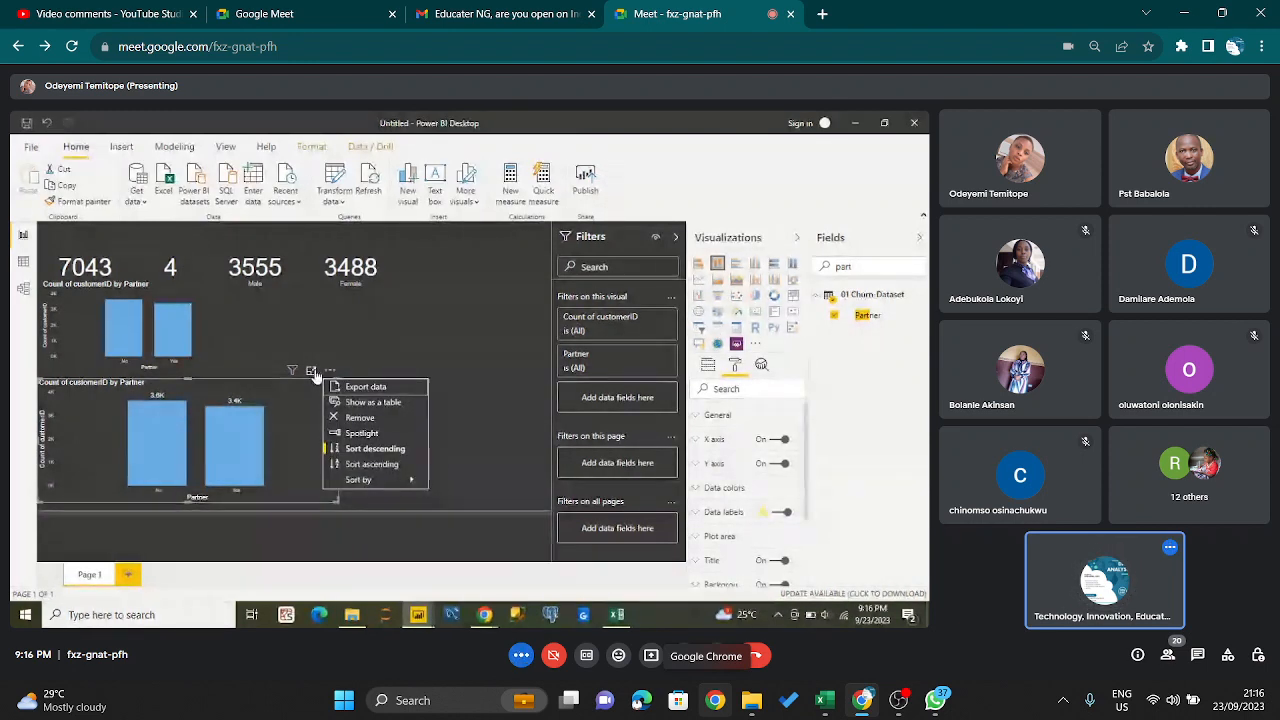
key(ctrl+d)
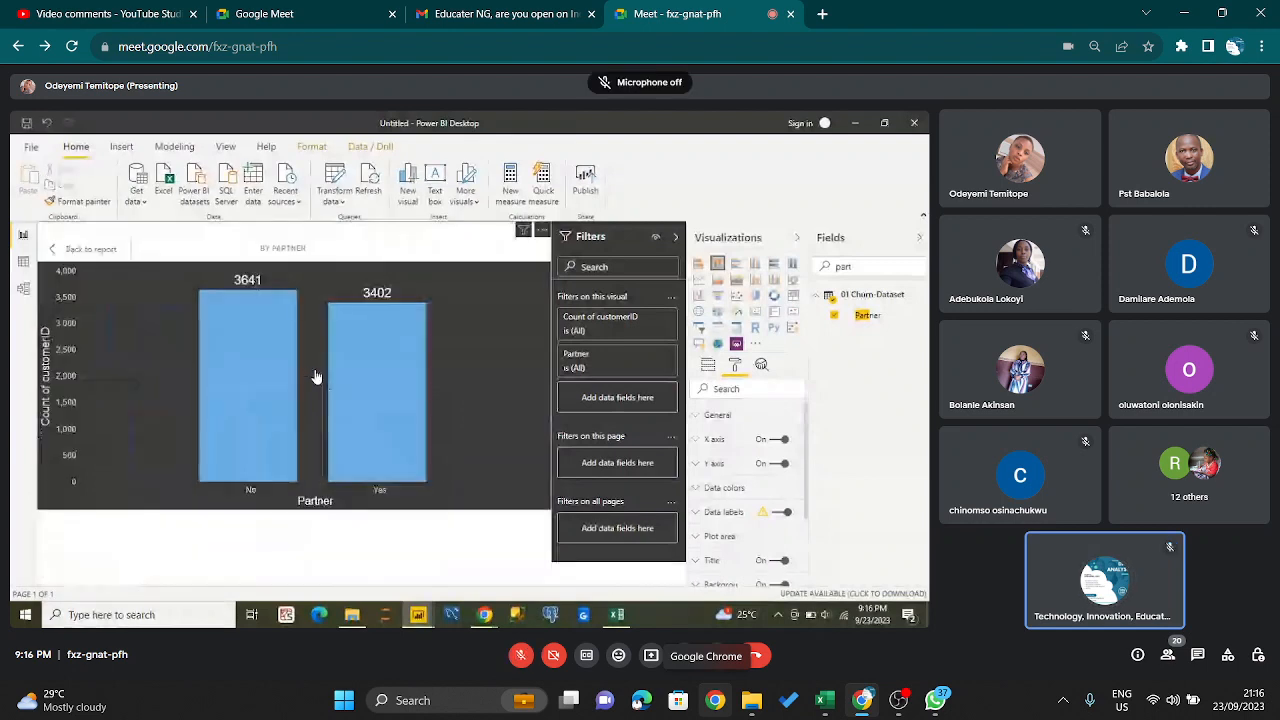
key(ctrl+d)
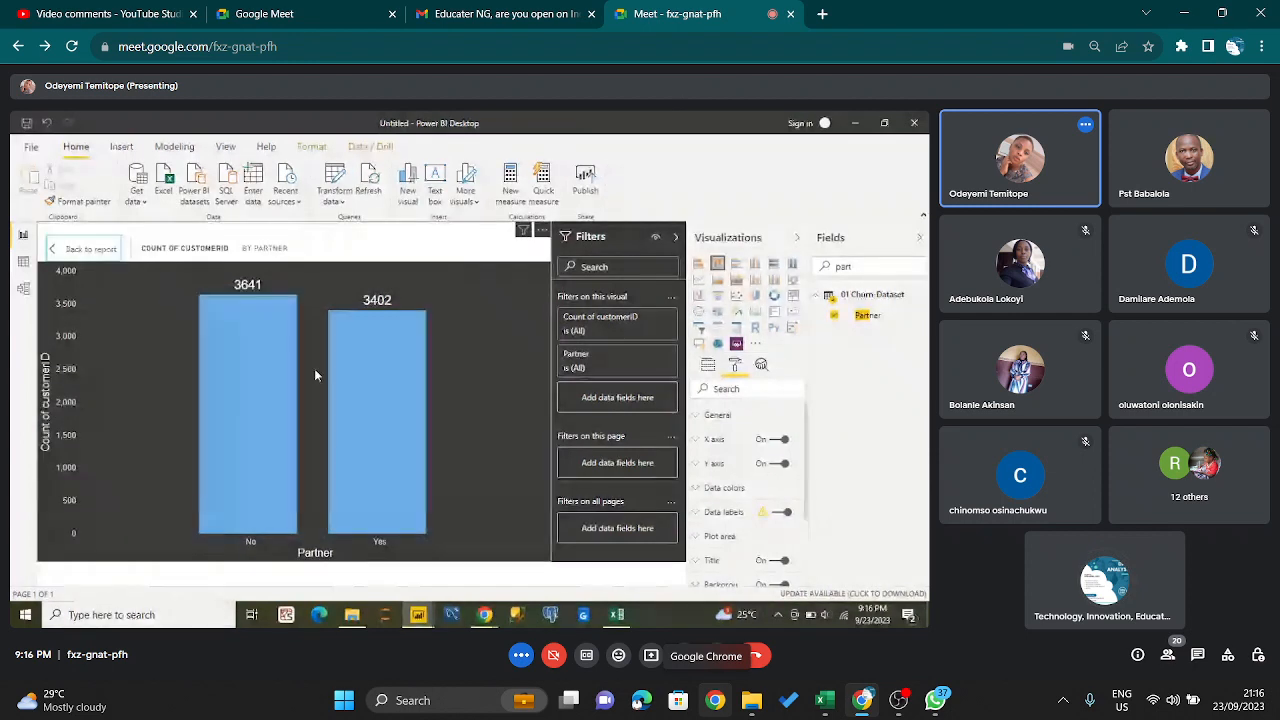
key(ctrl+d)
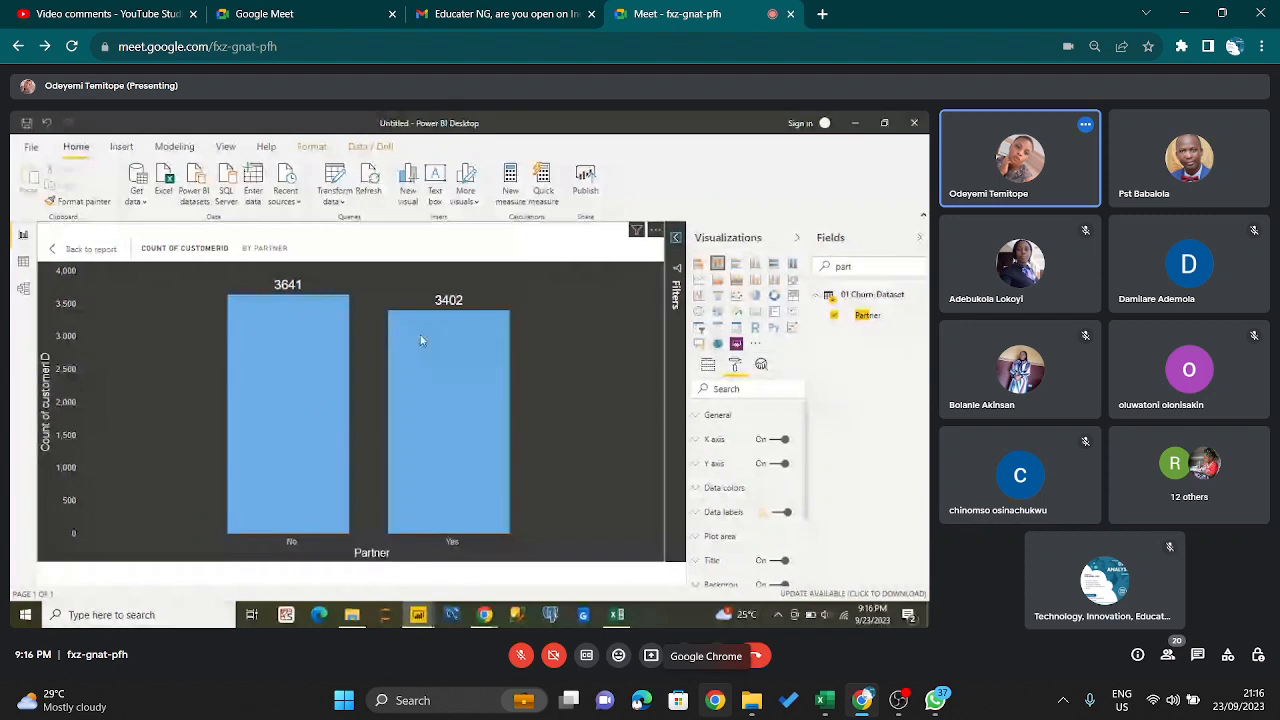
mouse_move(422, 337)
key(ctrl+d)
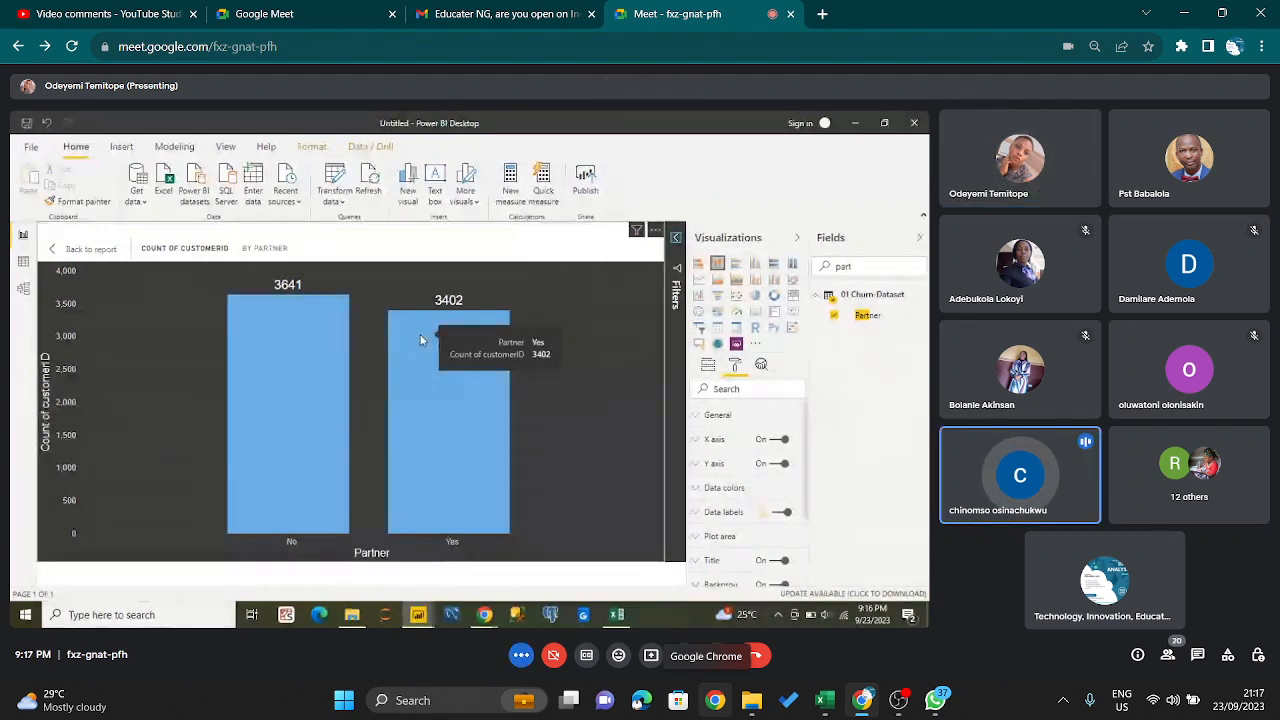
key(ctrl+d)
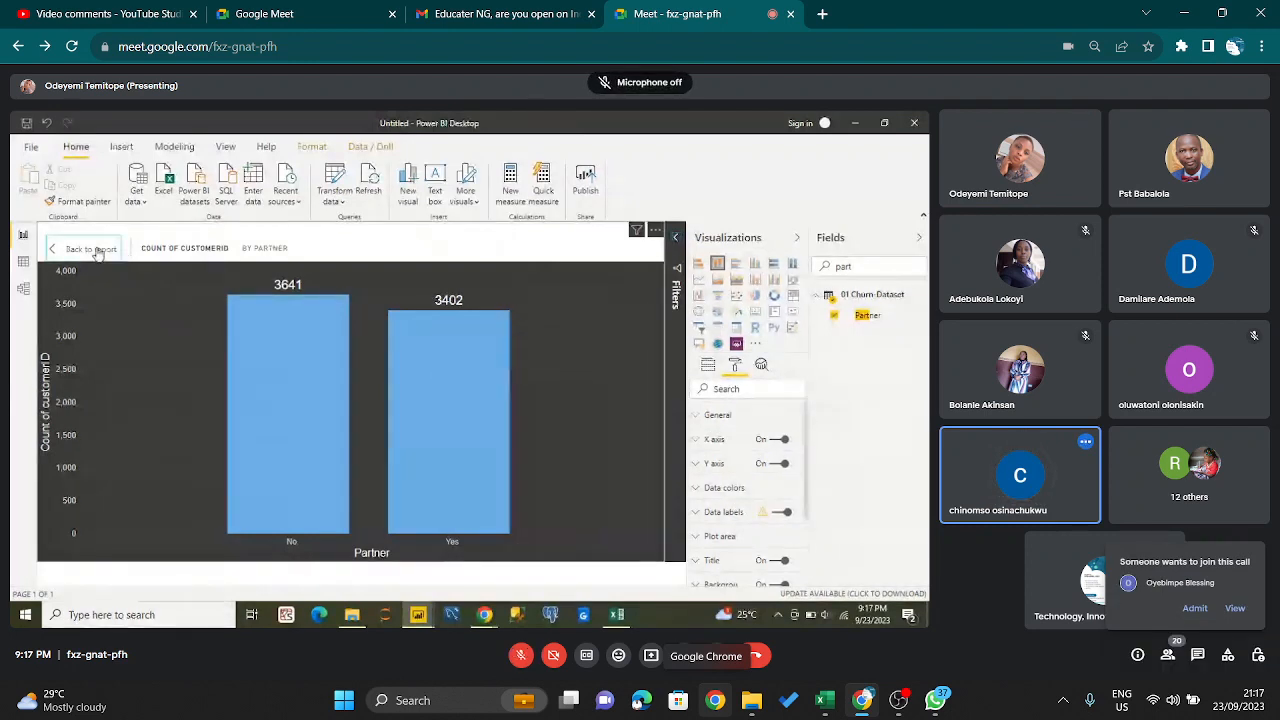
click(96, 250)
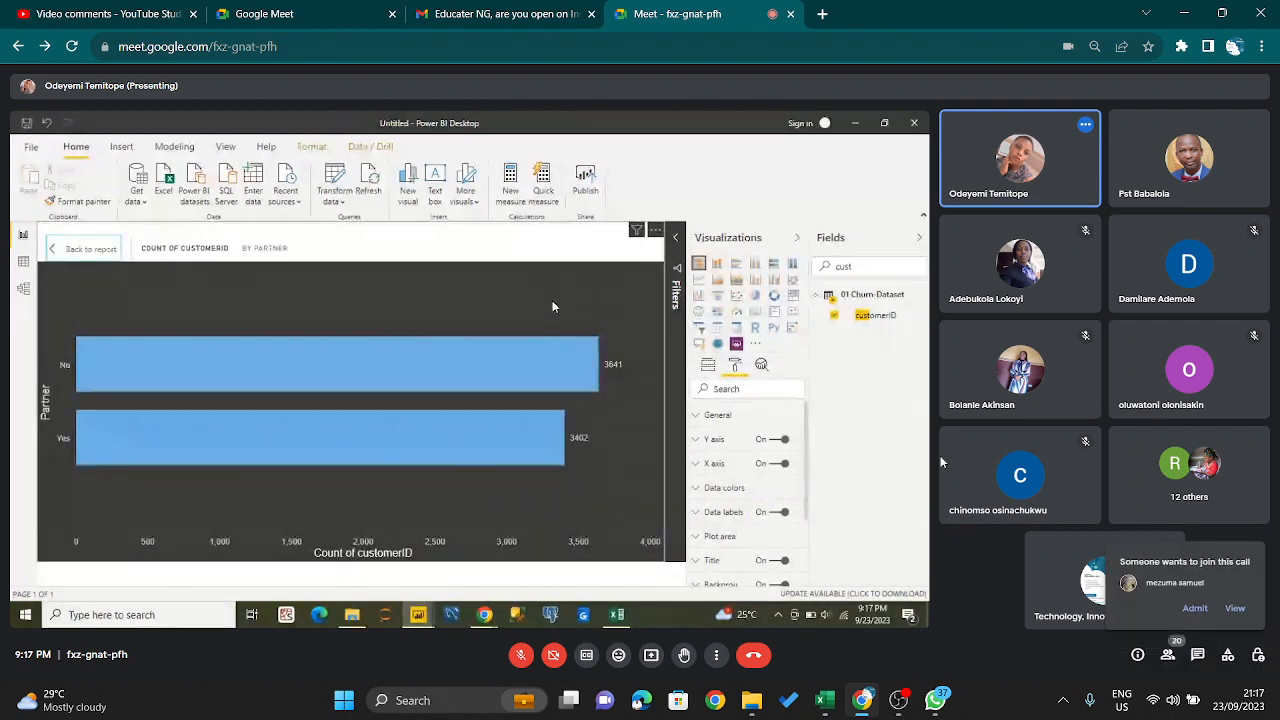
- Admit the waiting participant to the call, and check the recording and audio mixer in OBS before returning to Google Meet
click(1195, 608)
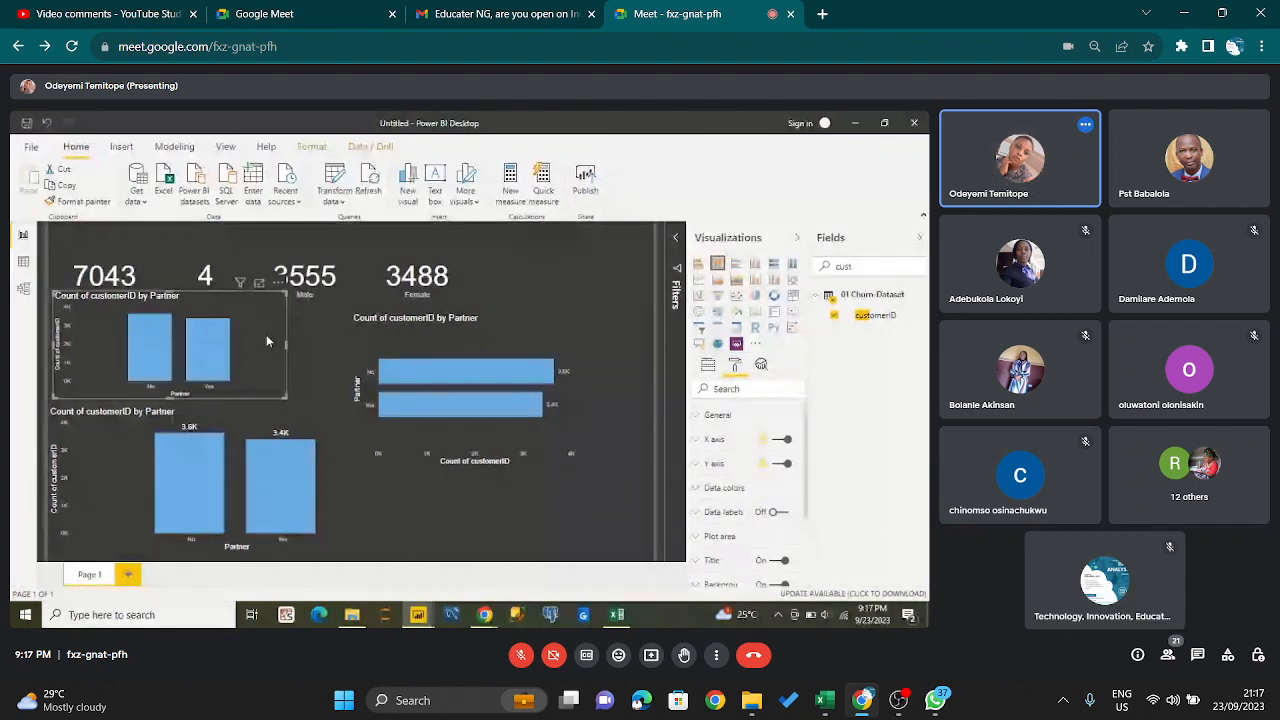
mouse_move(920, 712)
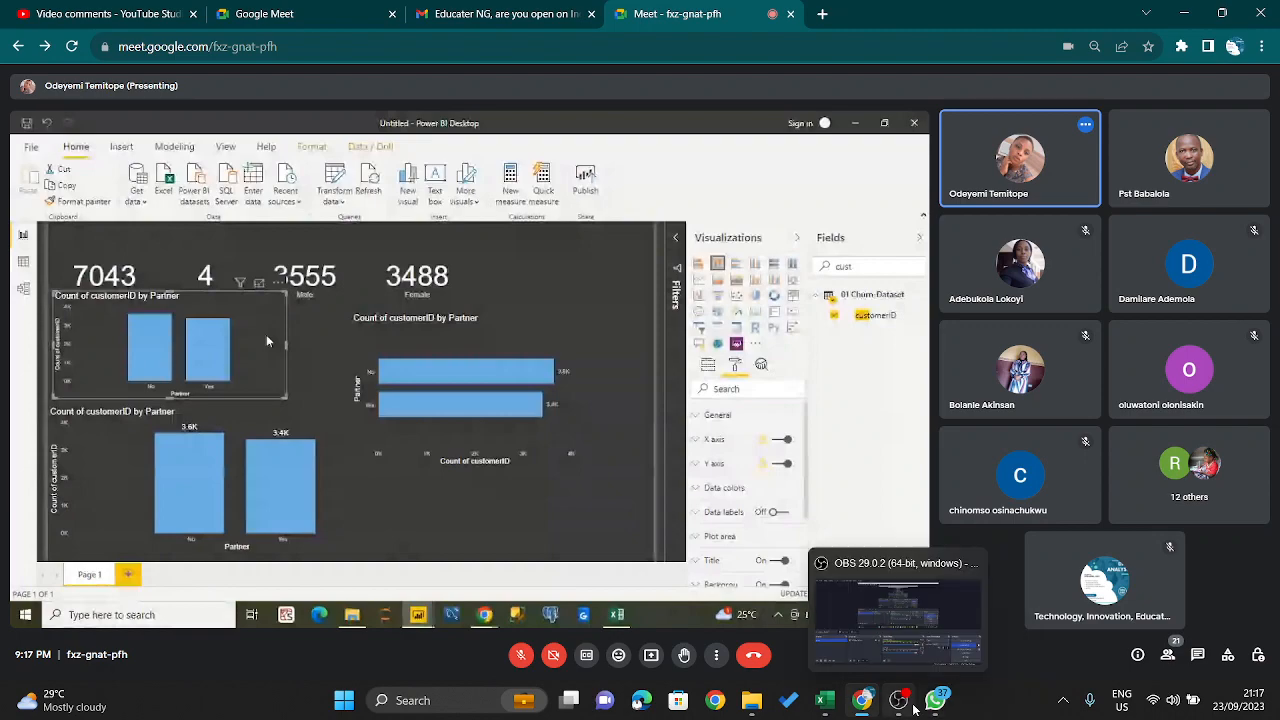
click(899, 706)
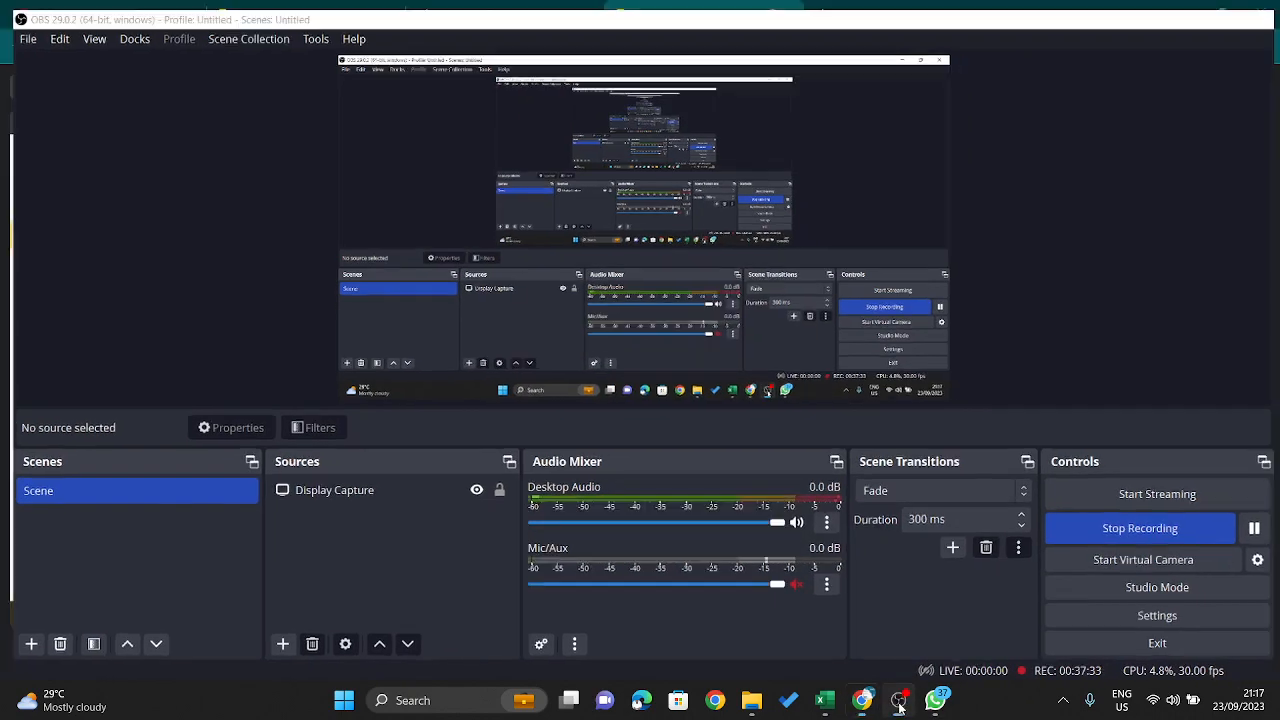
click(899, 706)
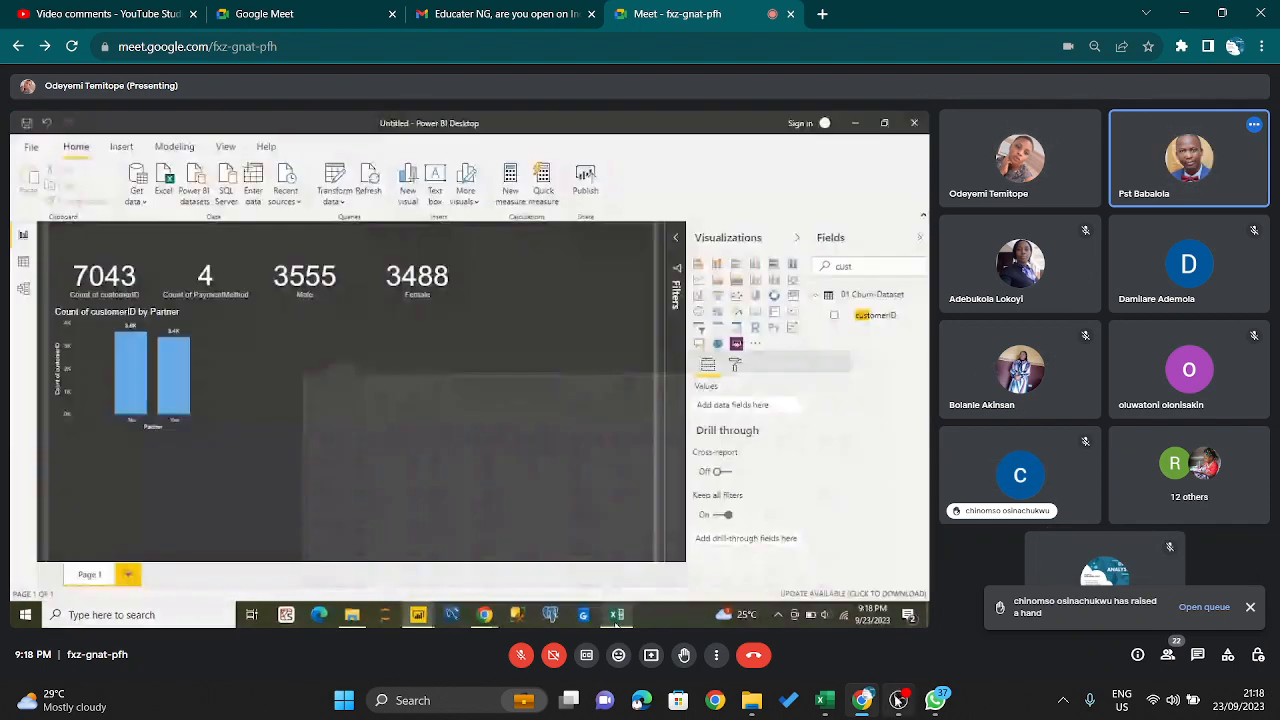
- Unmute the Mic/Aux audio source in OBS, and return to the Google Meet call to unmute the host microphone
mouse_move(898, 698)
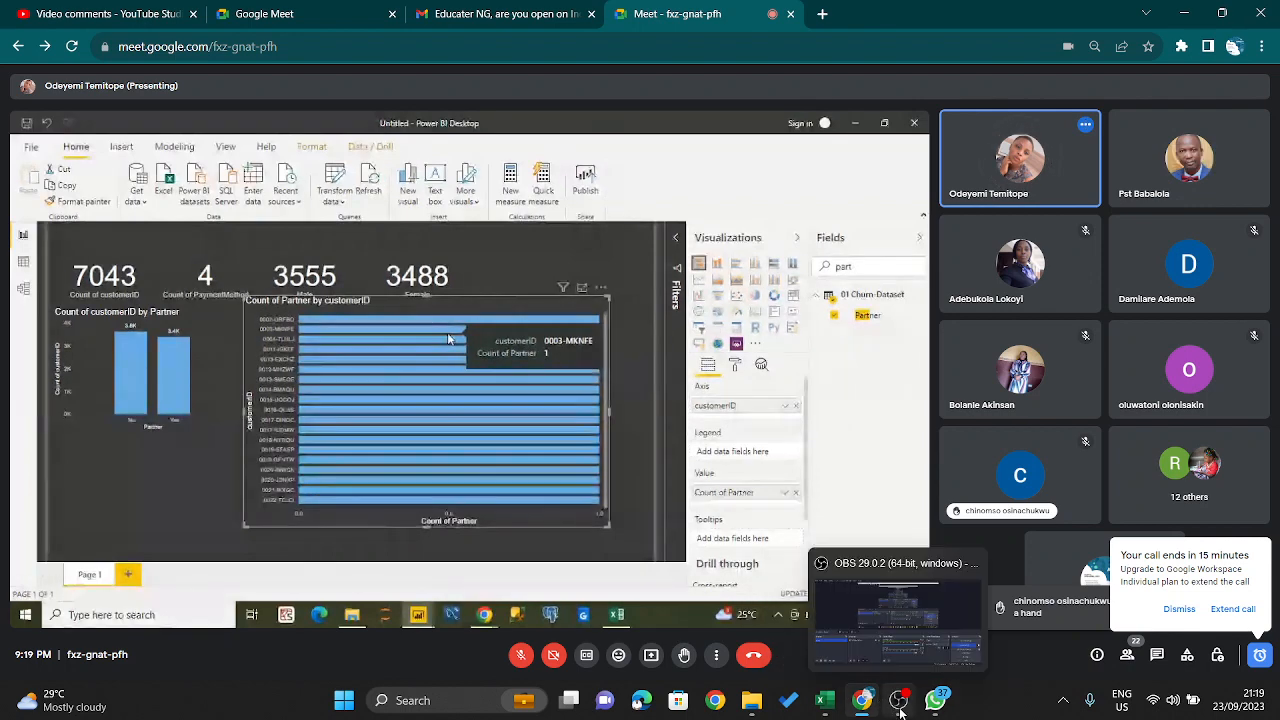
click(876, 640)
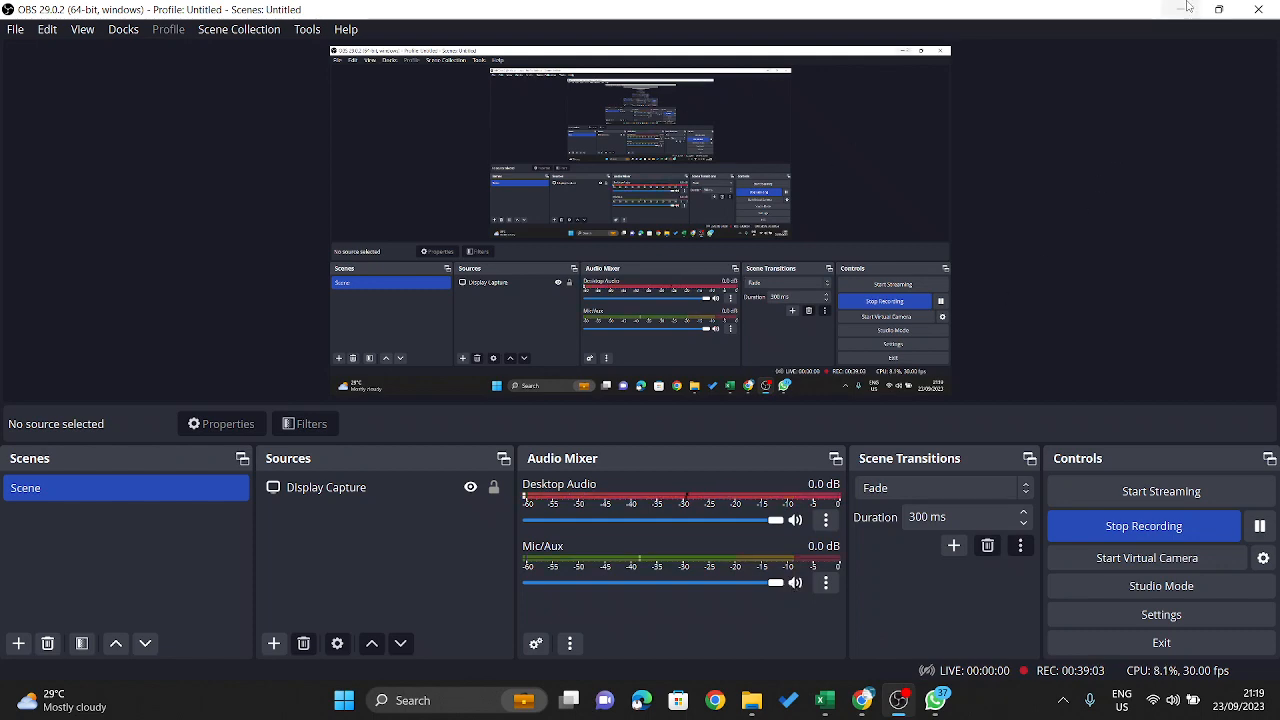
key(alt+Tab)
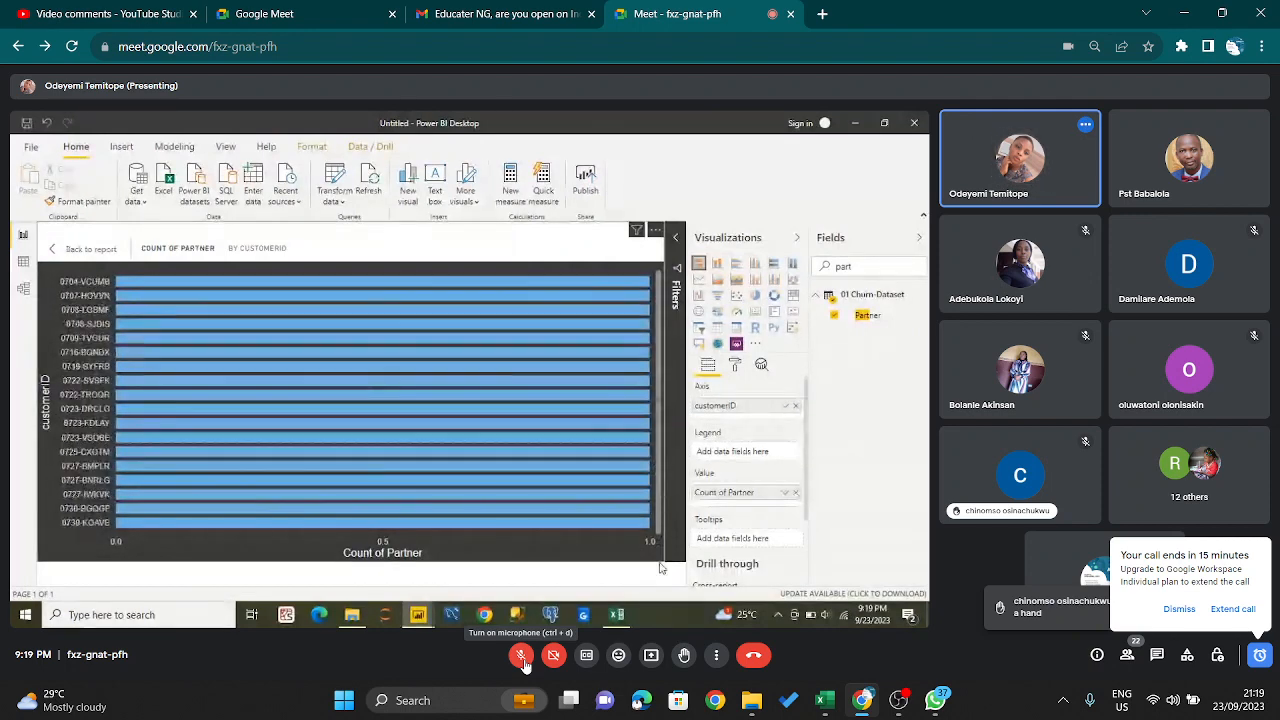
click(521, 654)
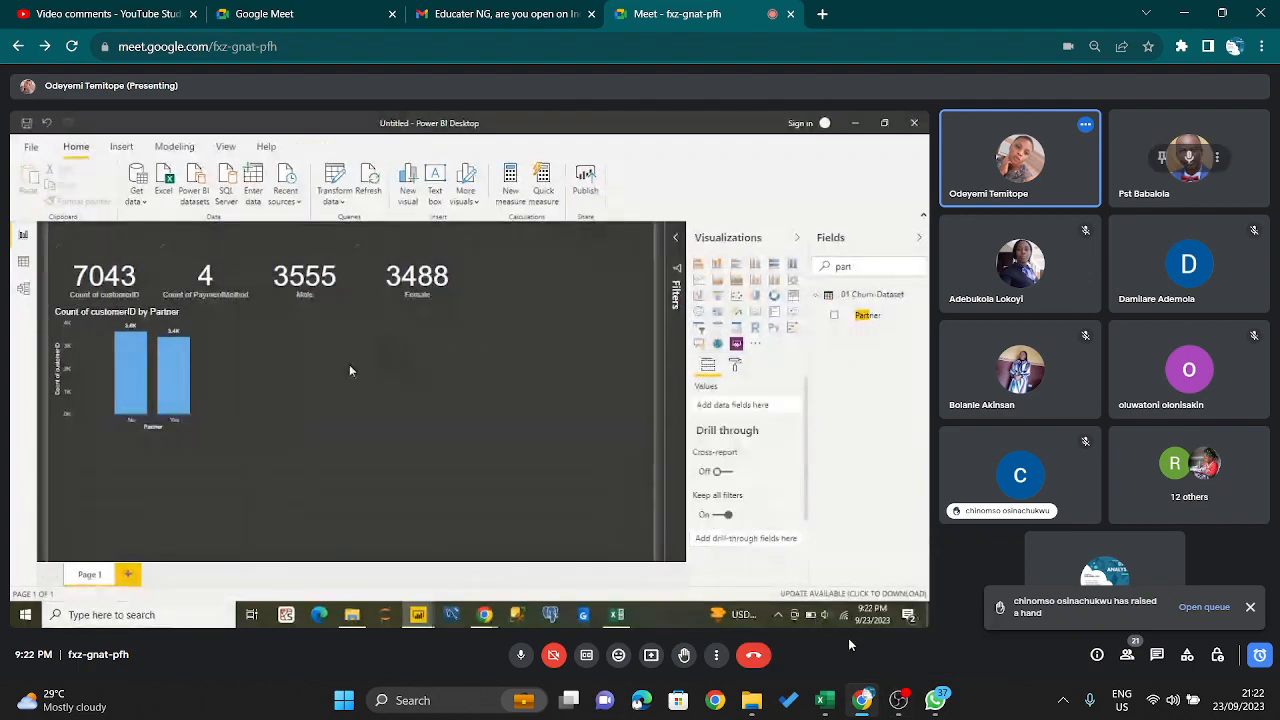
- Mute the Mic/Aux audio source in OBS, and return to the Google Meet call to mute the host microphone
click(899, 700)
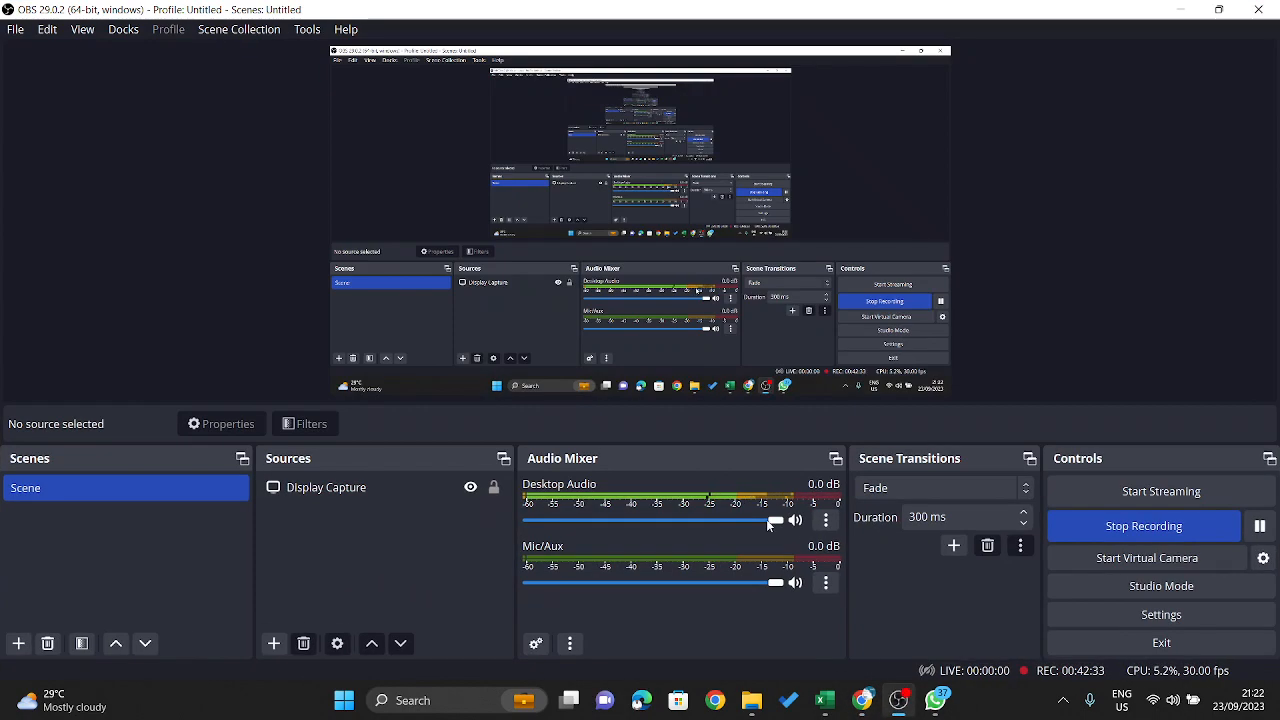
click(795, 582)
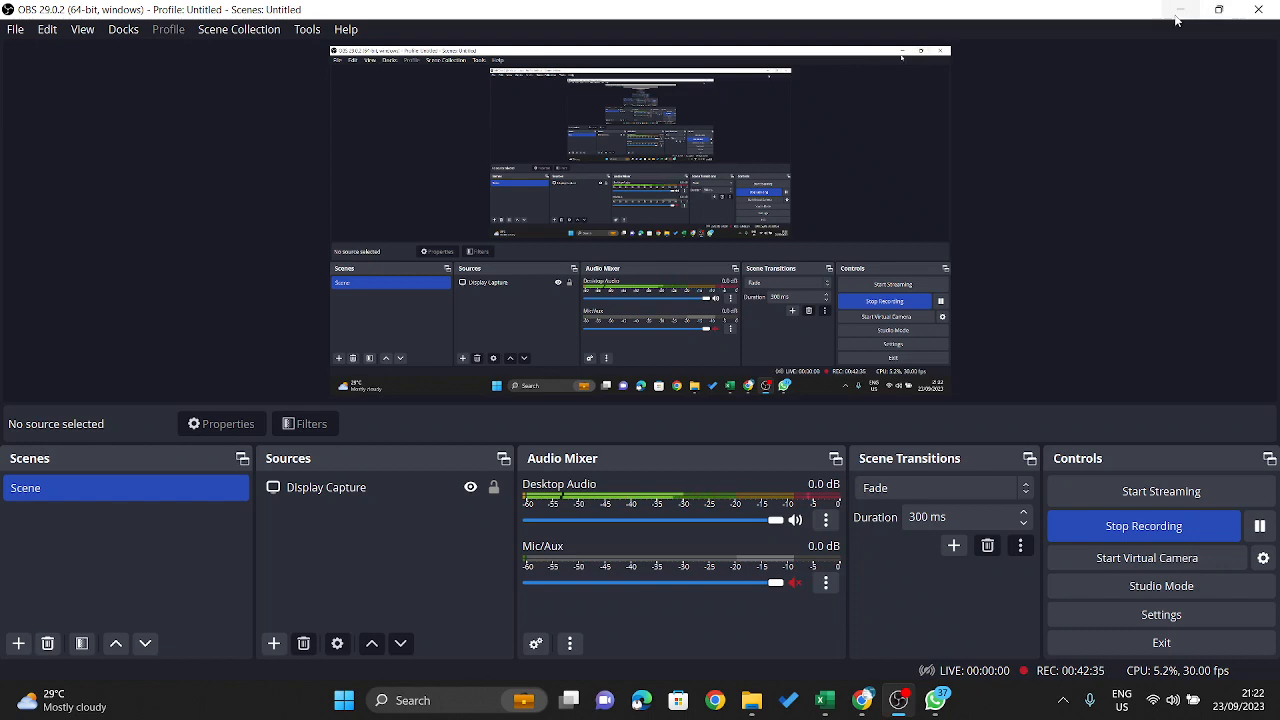
click(1177, 12)
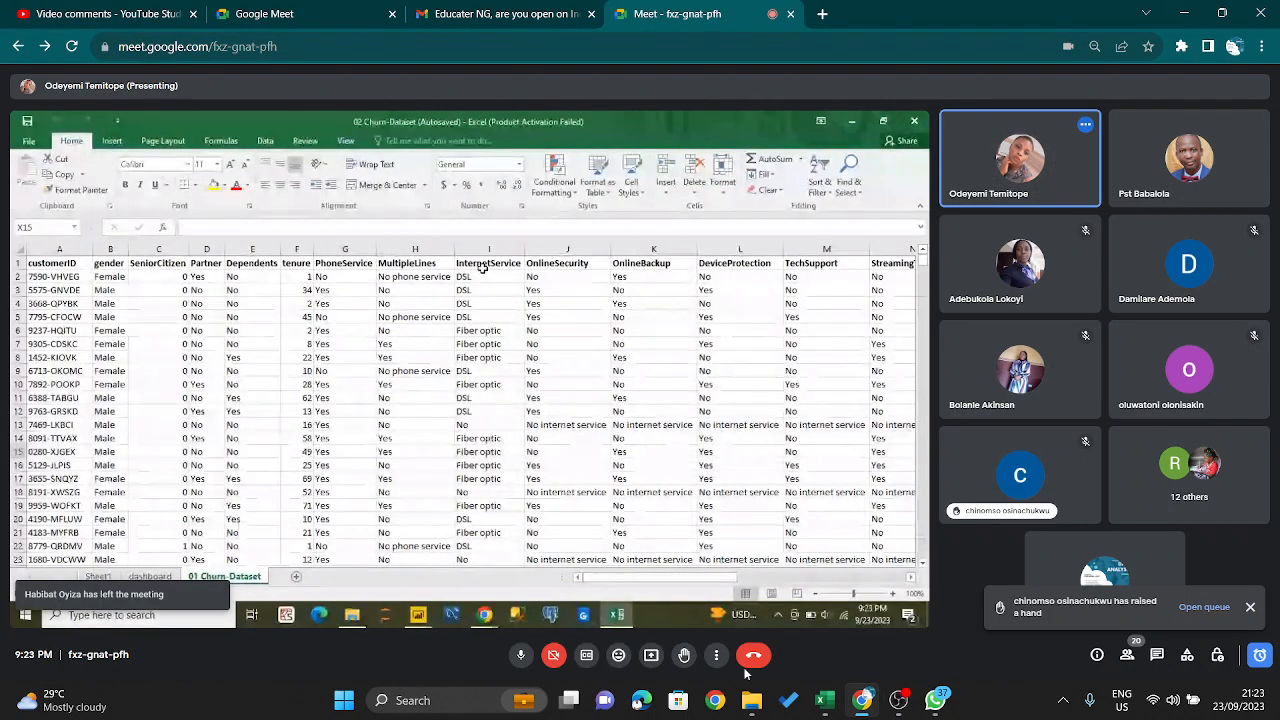
click(520, 656)
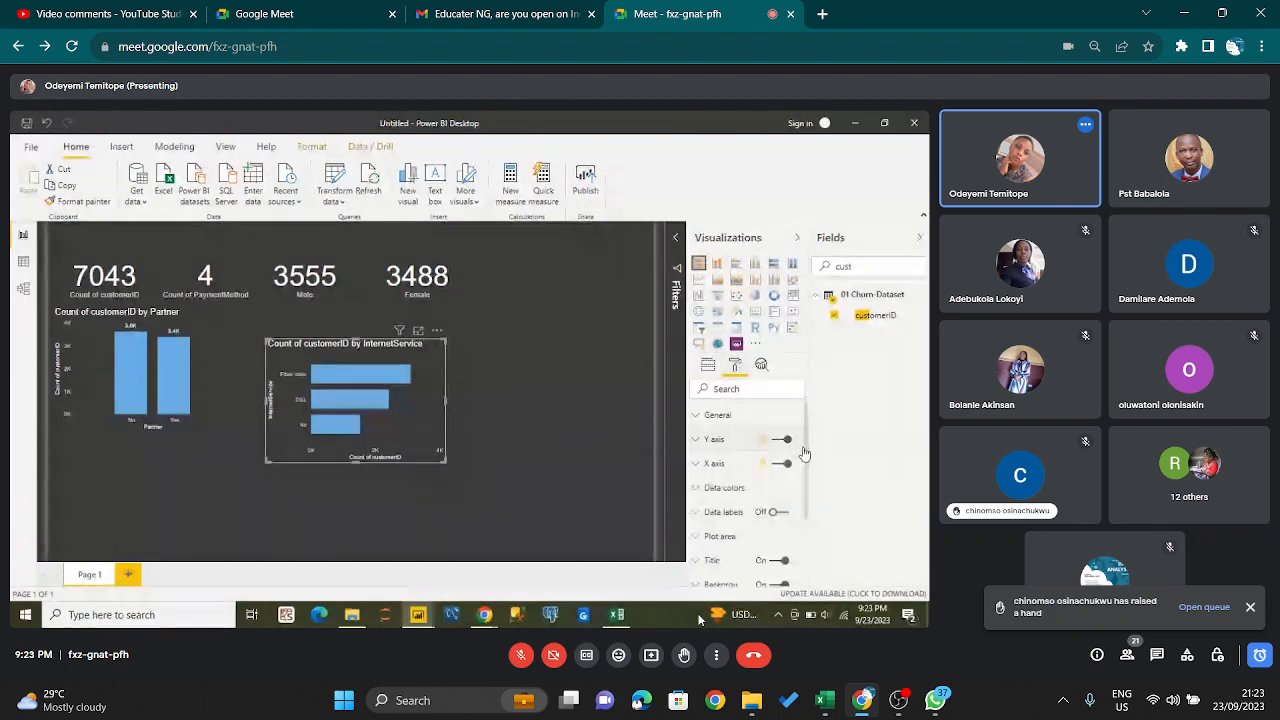
- Turn on data labels for the Count of customerID by InternetService chart and enlarge the chart on the report page
drag(805, 455, 808, 495)
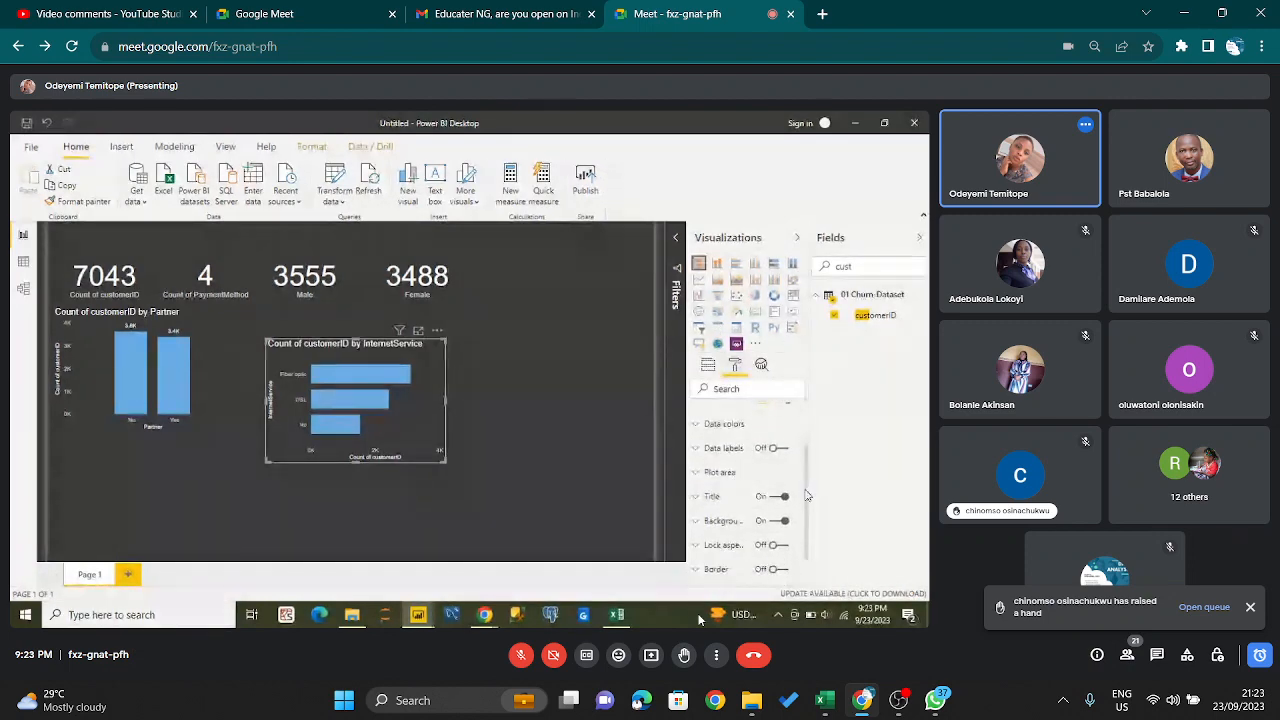
click(777, 451)
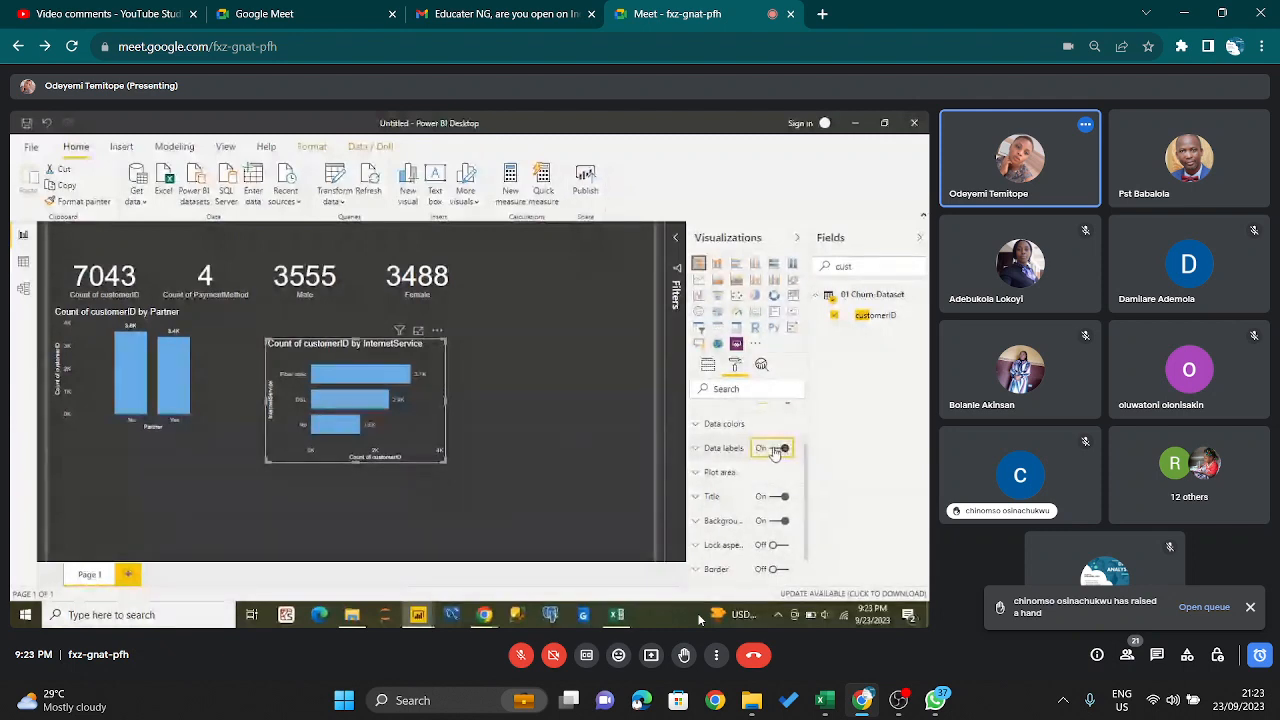
drag(445, 337, 548, 302)
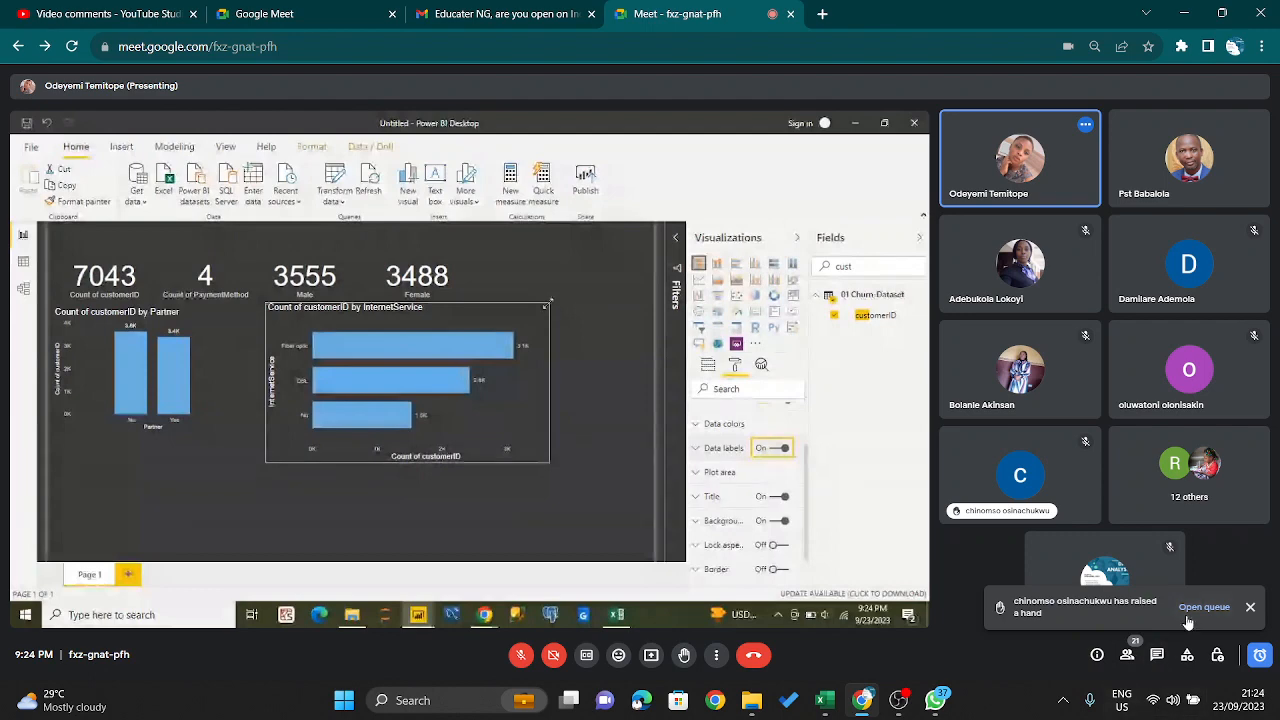
- Unmute and re-mute the host microphone to call on the participant with a raised hand, and check the raised-hand queue
key(ctrl+d)
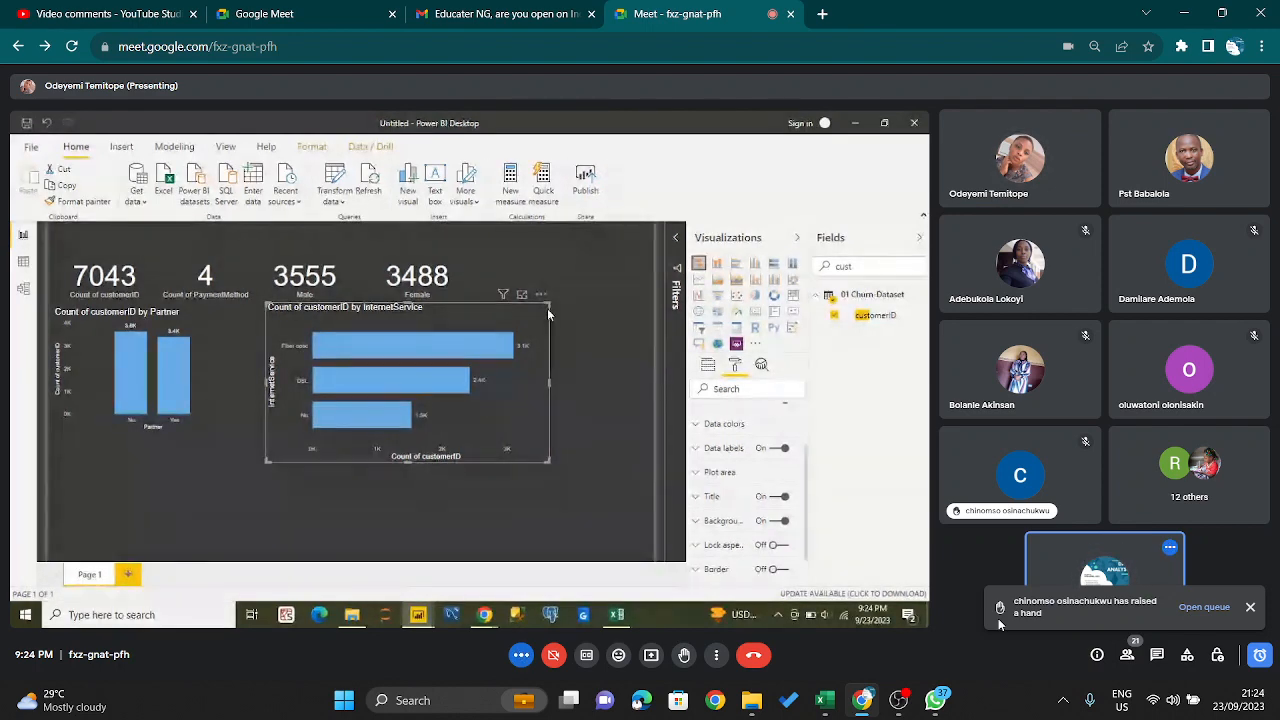
key(ctrl+d)
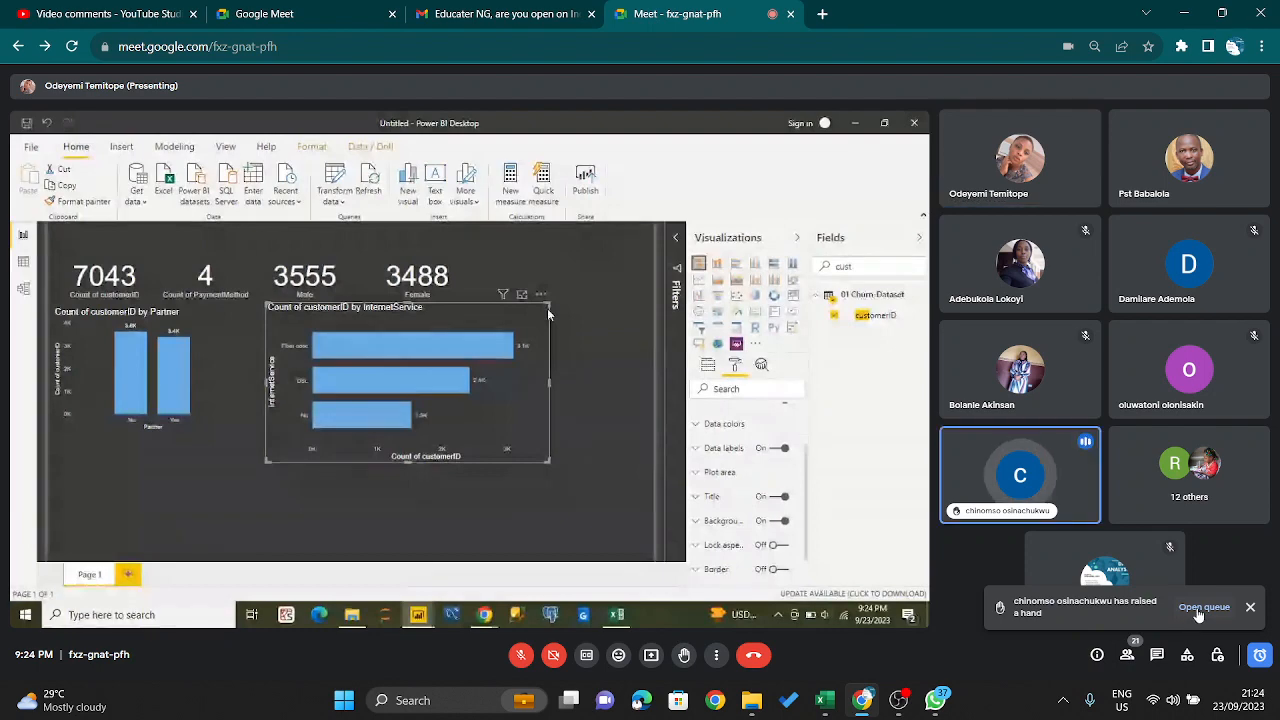
click(1203, 607)
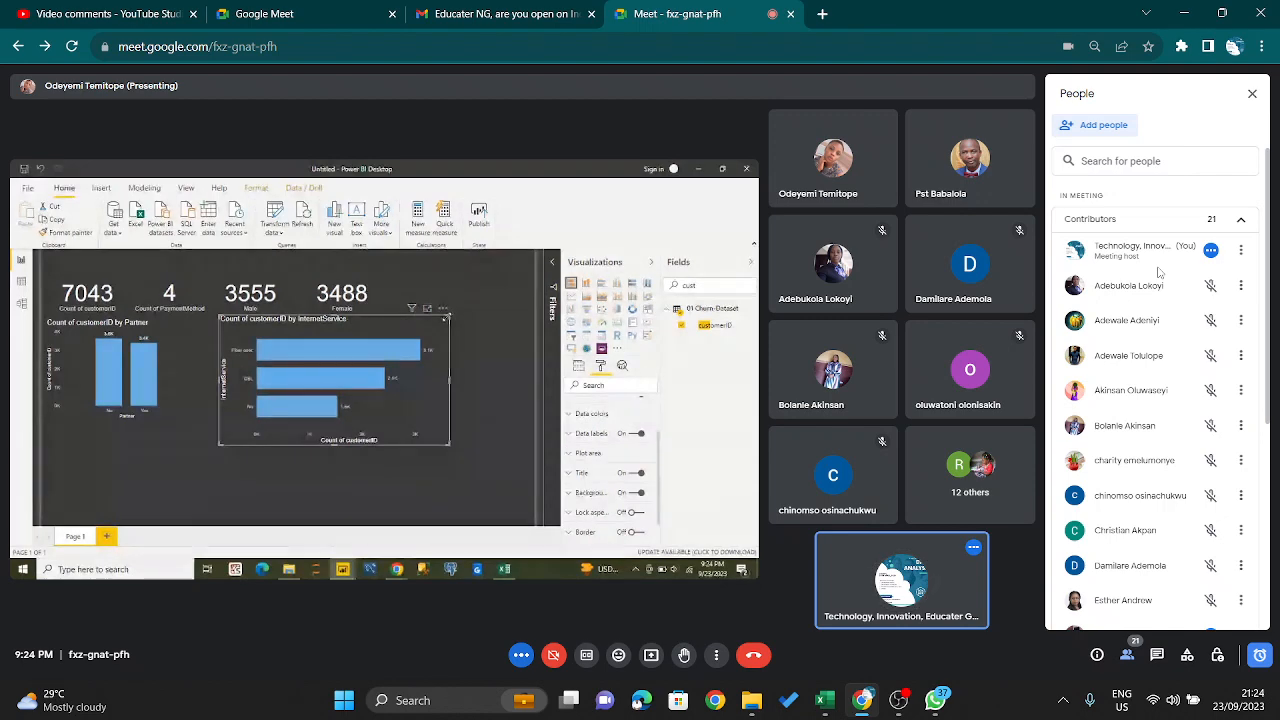
key(ctrl+d)
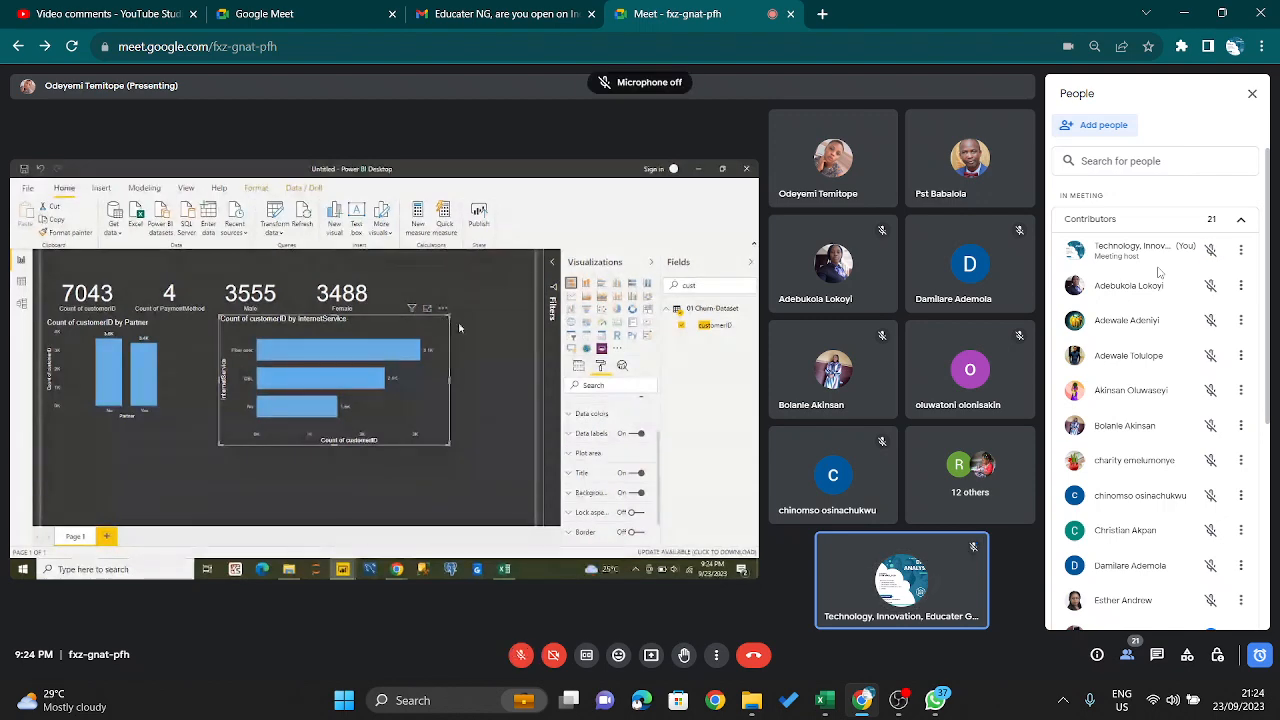
click(1247, 98)
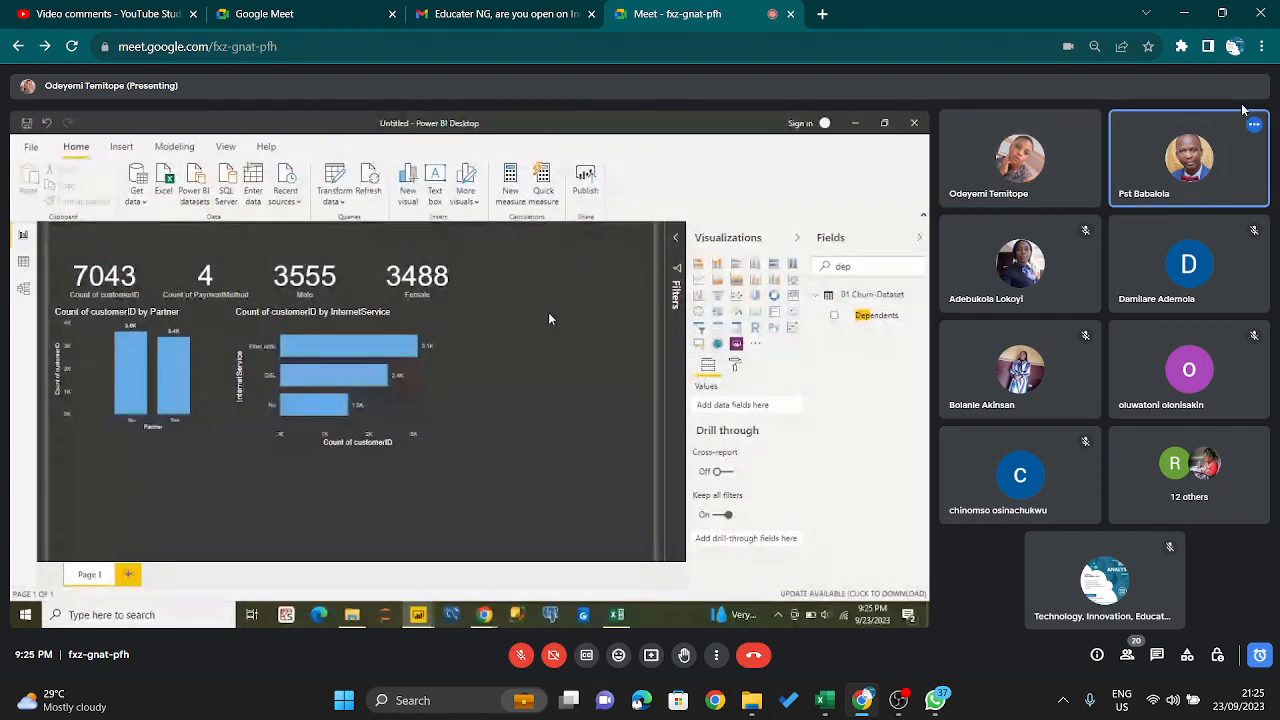
- Admit the participant waiting to join the call and close the participant list
mouse_move(1207, 182)
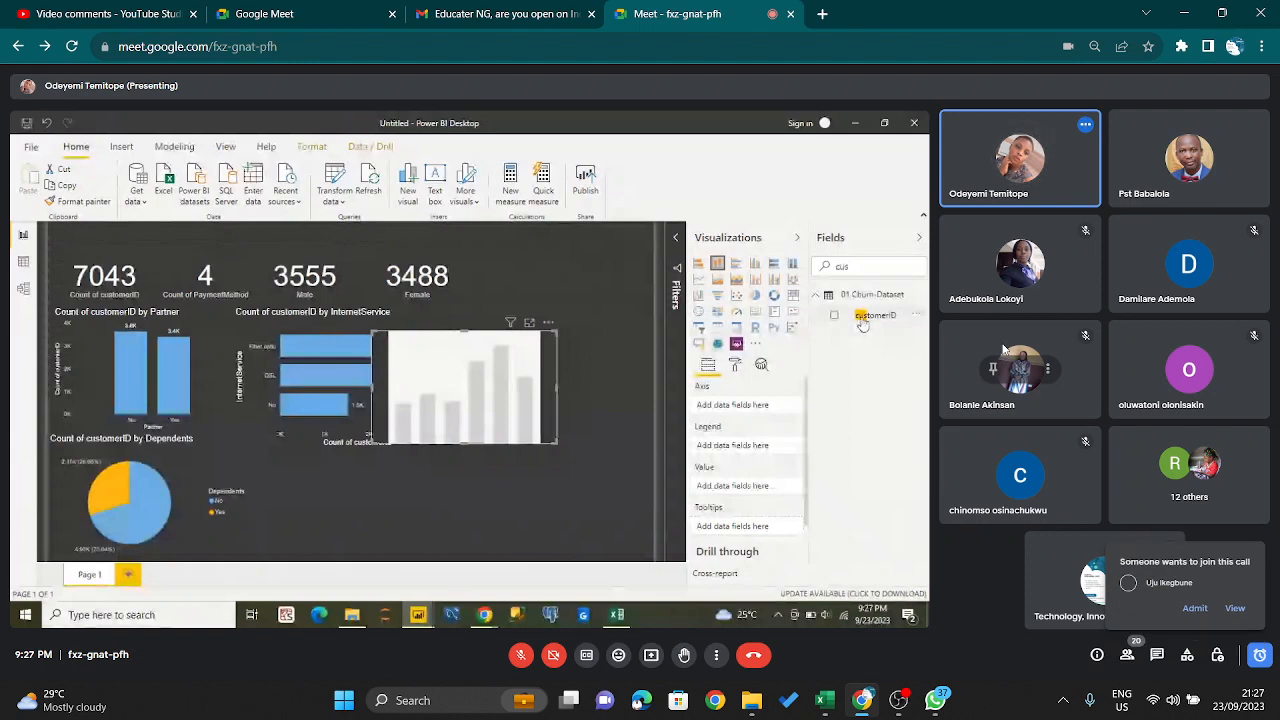
click(1235, 608)
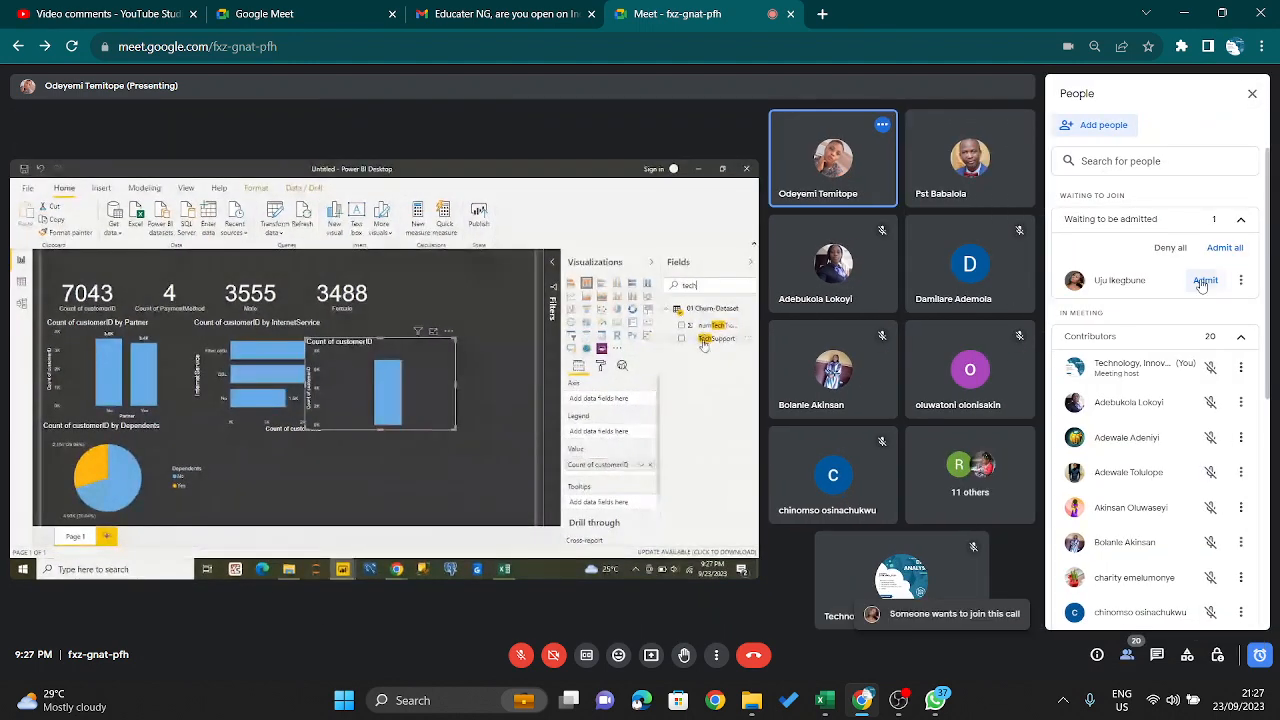
click(1205, 281)
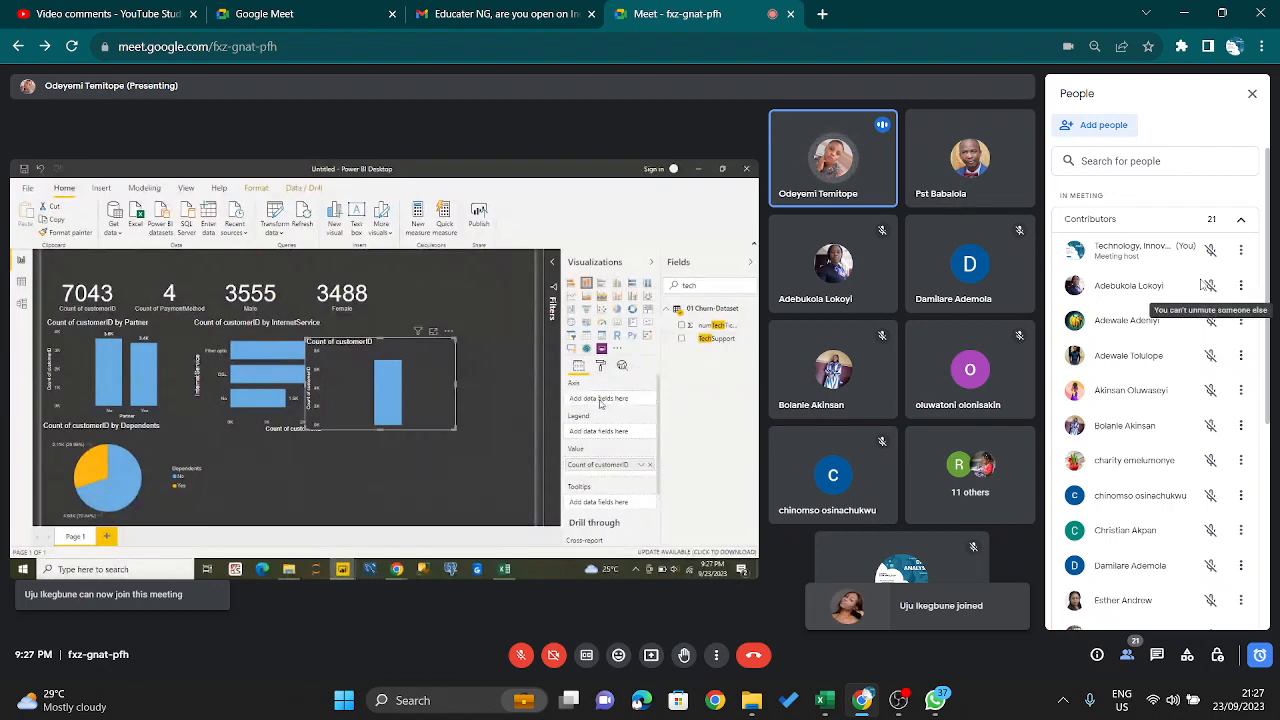
click(1252, 93)
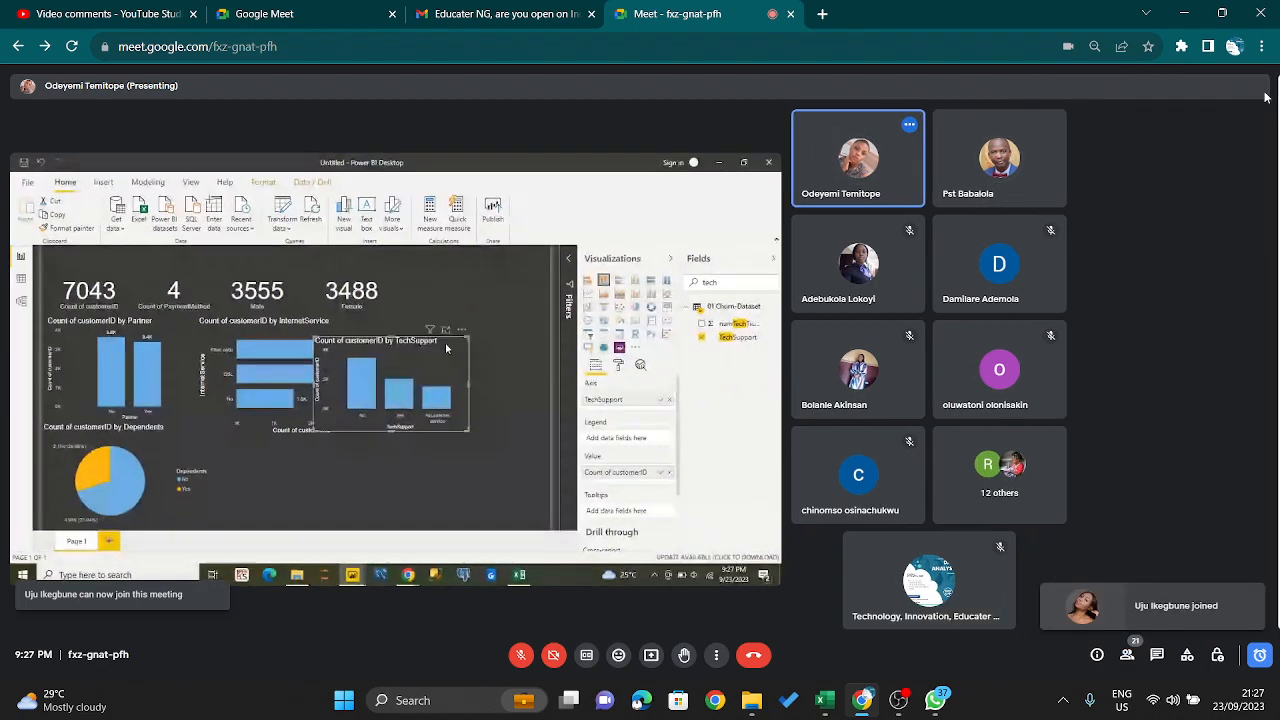
- Unmute and re-mute the host microphone to comment on the TechSupport chart and the dataset, checking the raised-hand queue in between
key(ctrl+d)
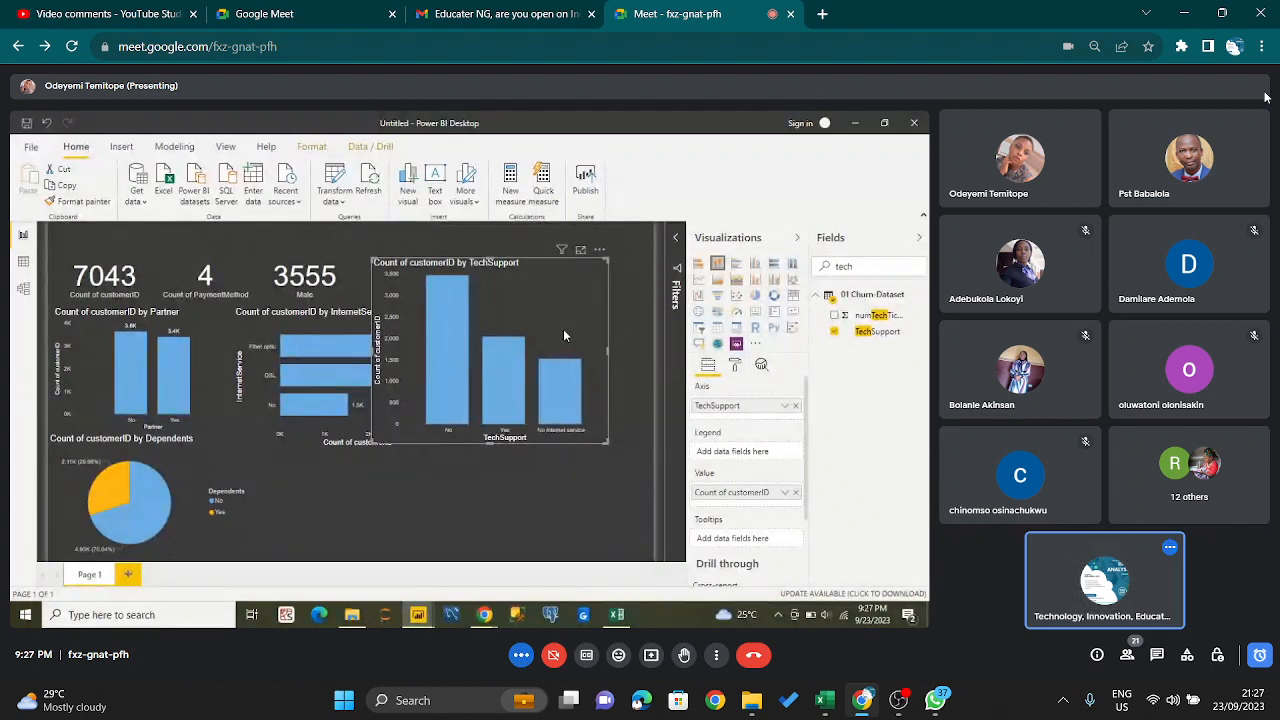
key(ctrl+d)
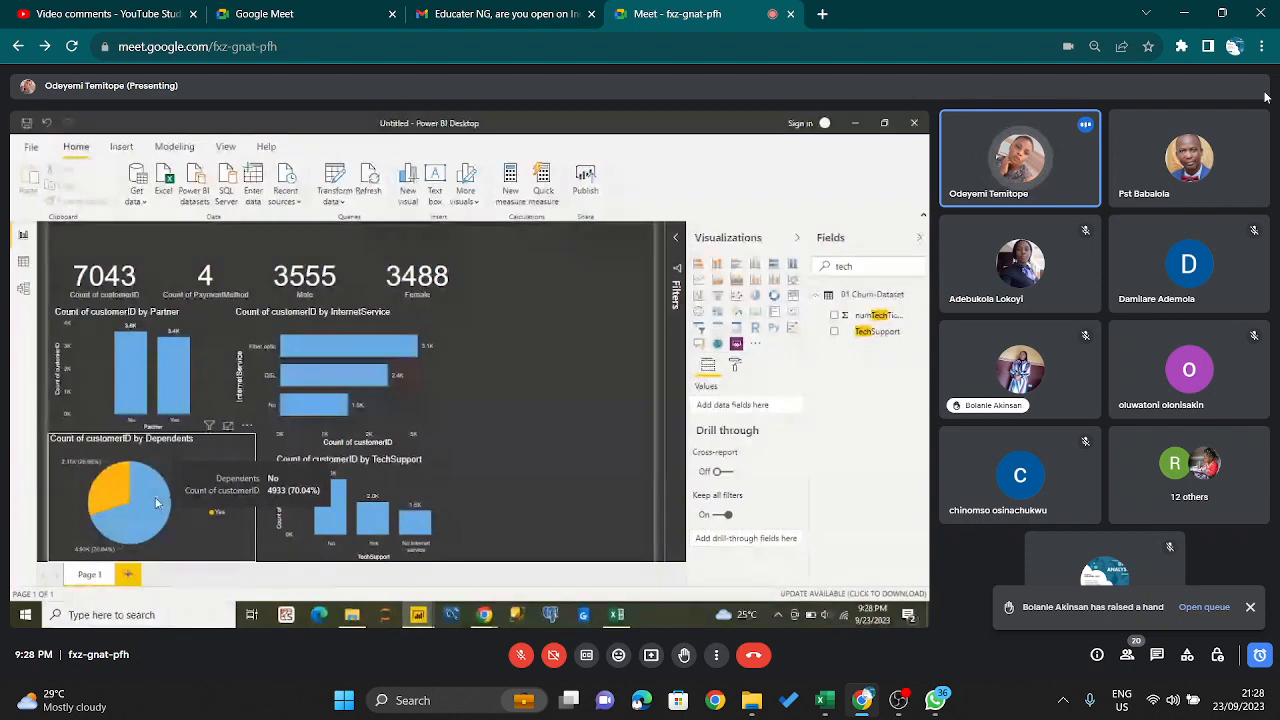
click(1204, 606)
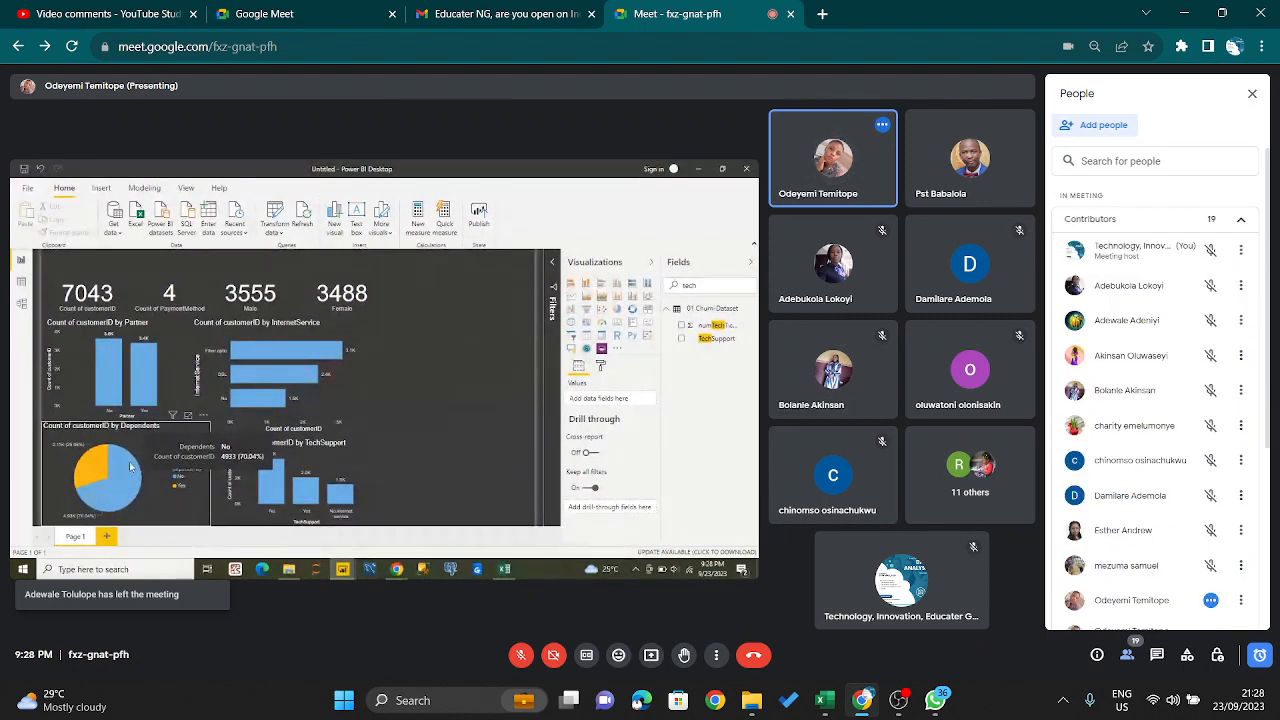
key(ctrl+alt+p)
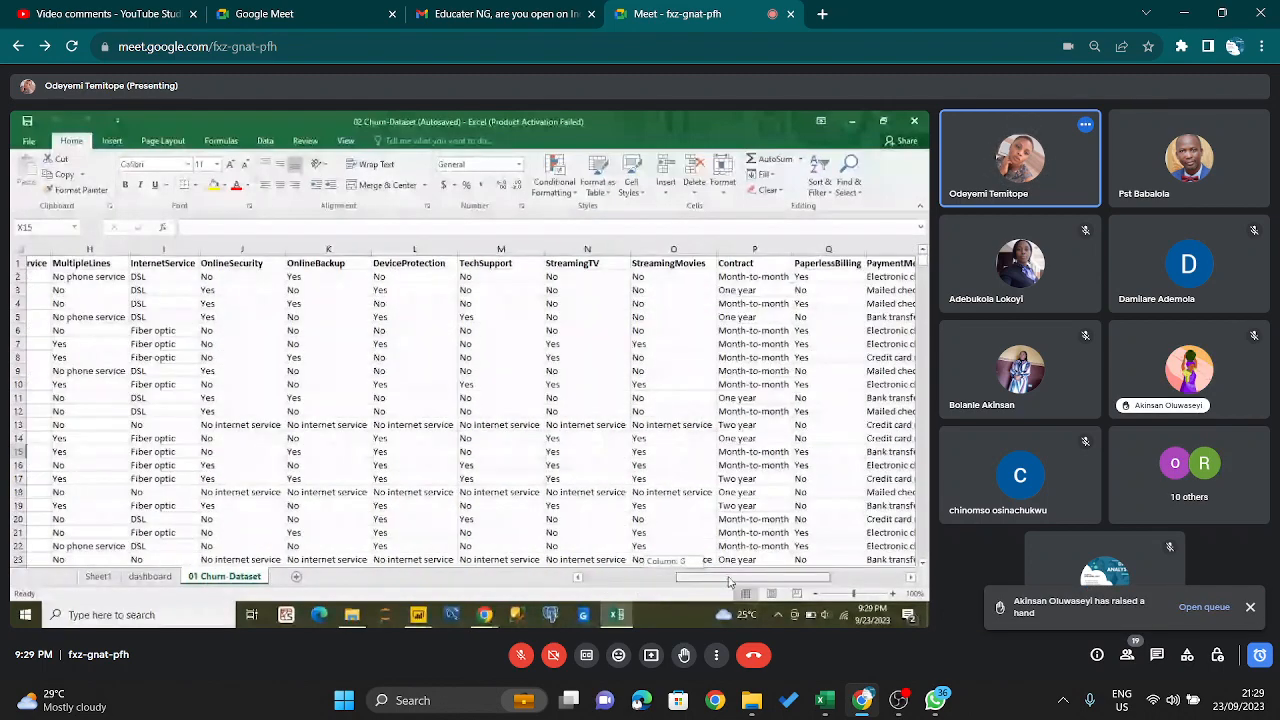
key(ctrl+d)
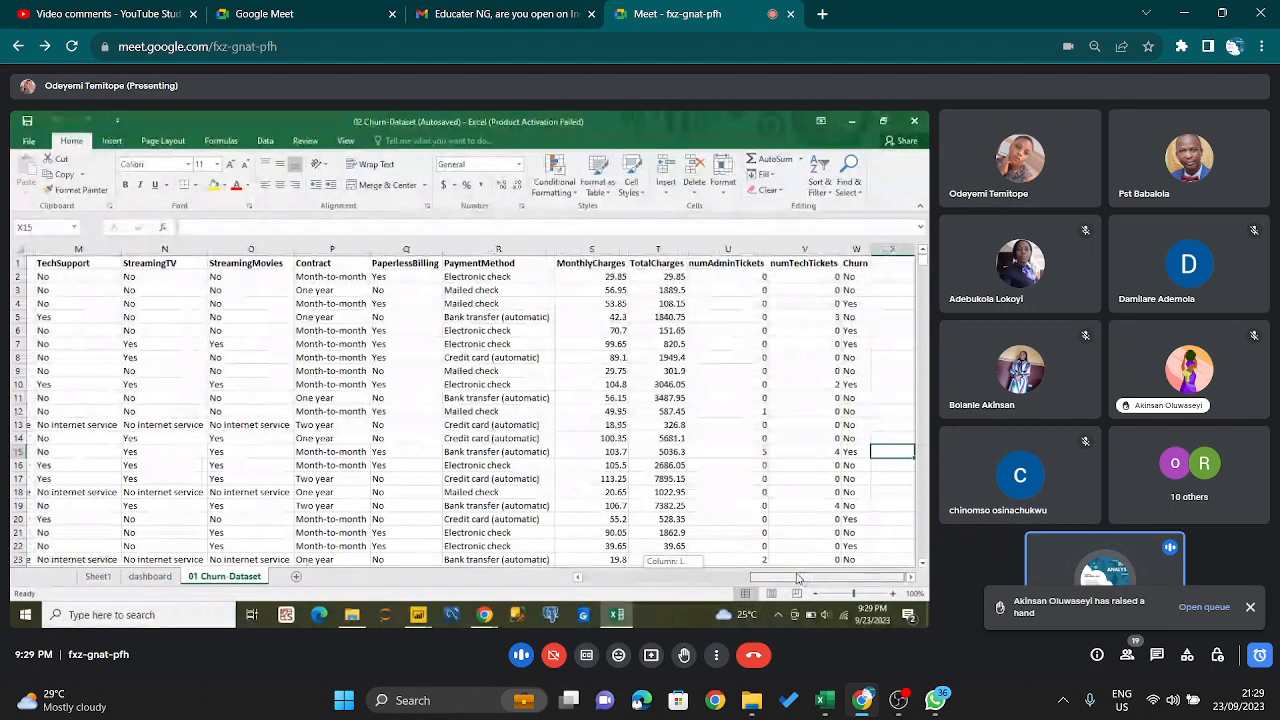
key(ctrl+d)
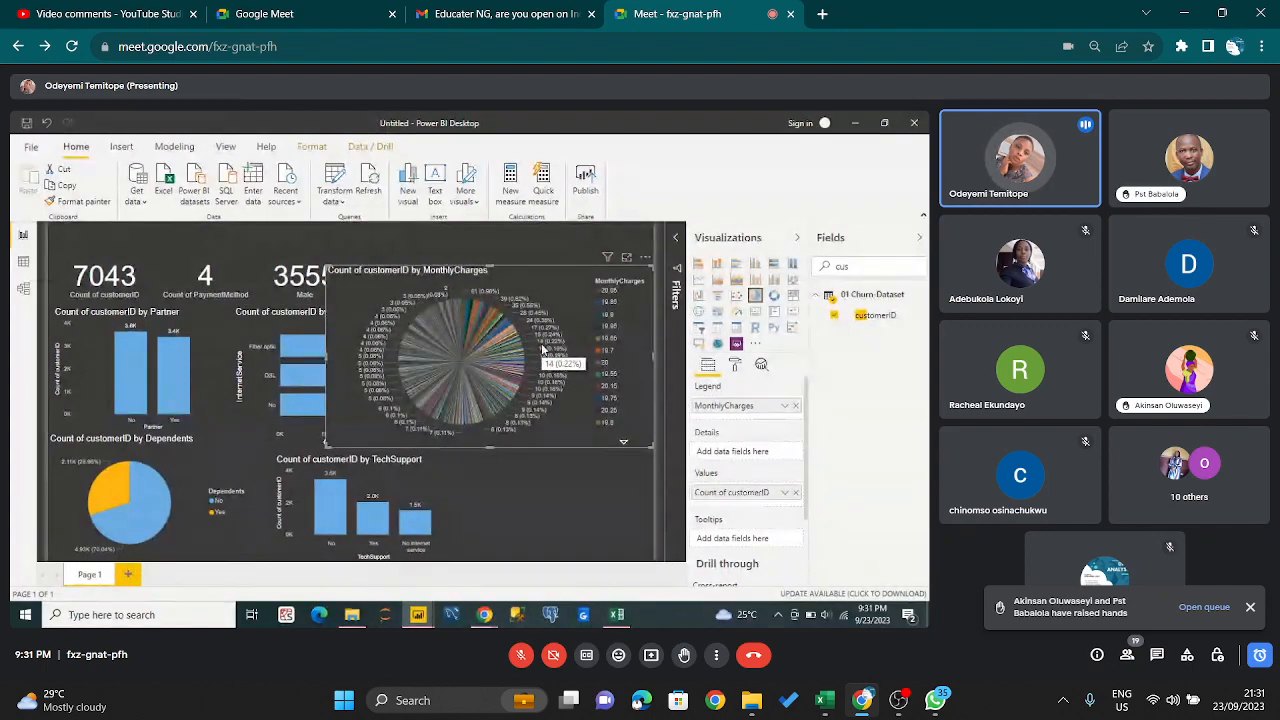
- Open the raised-hand queue, unmute and re-mute the host microphone for the discussion, and admit the waiting participant
click(1204, 607)
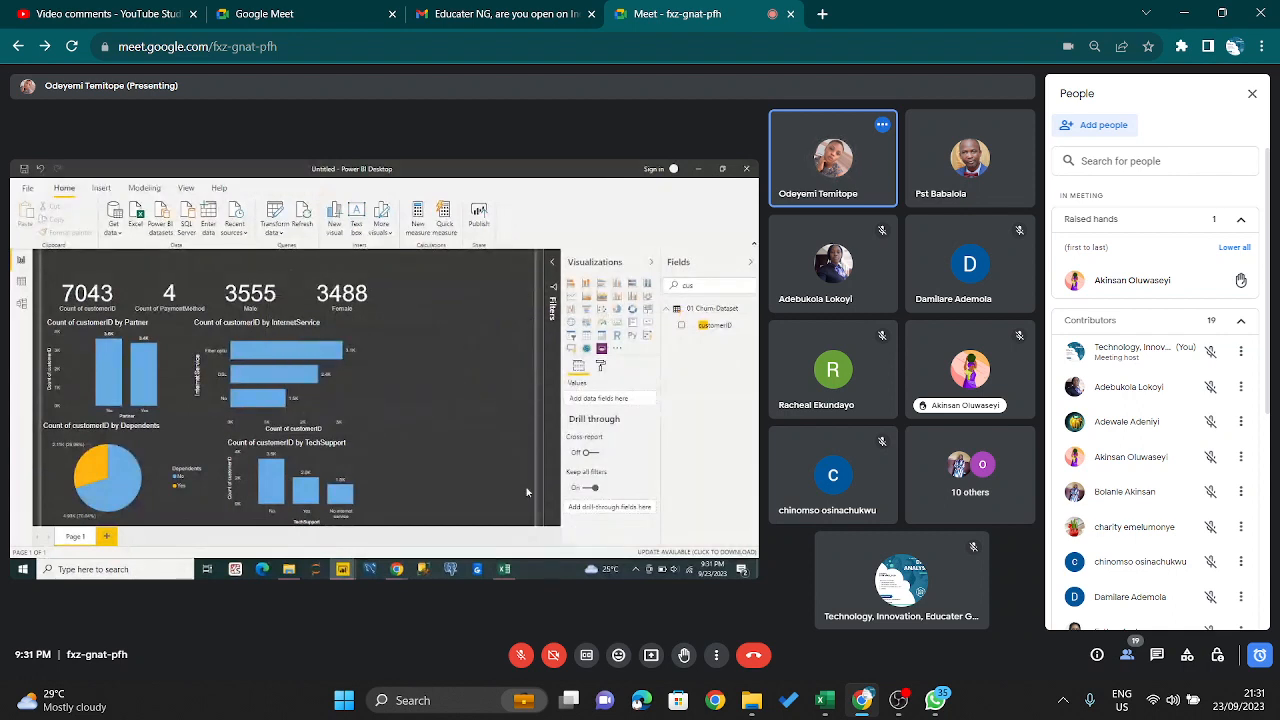
key(ctrl+d)
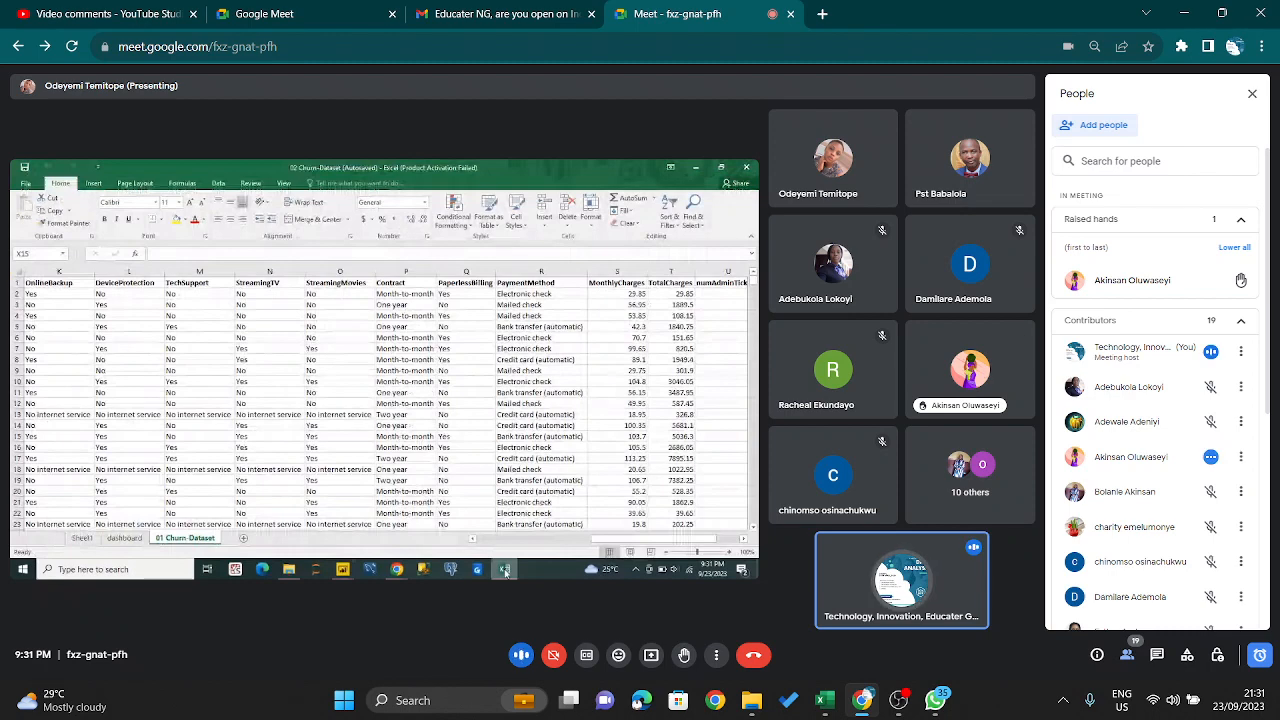
key(ctrl+d)
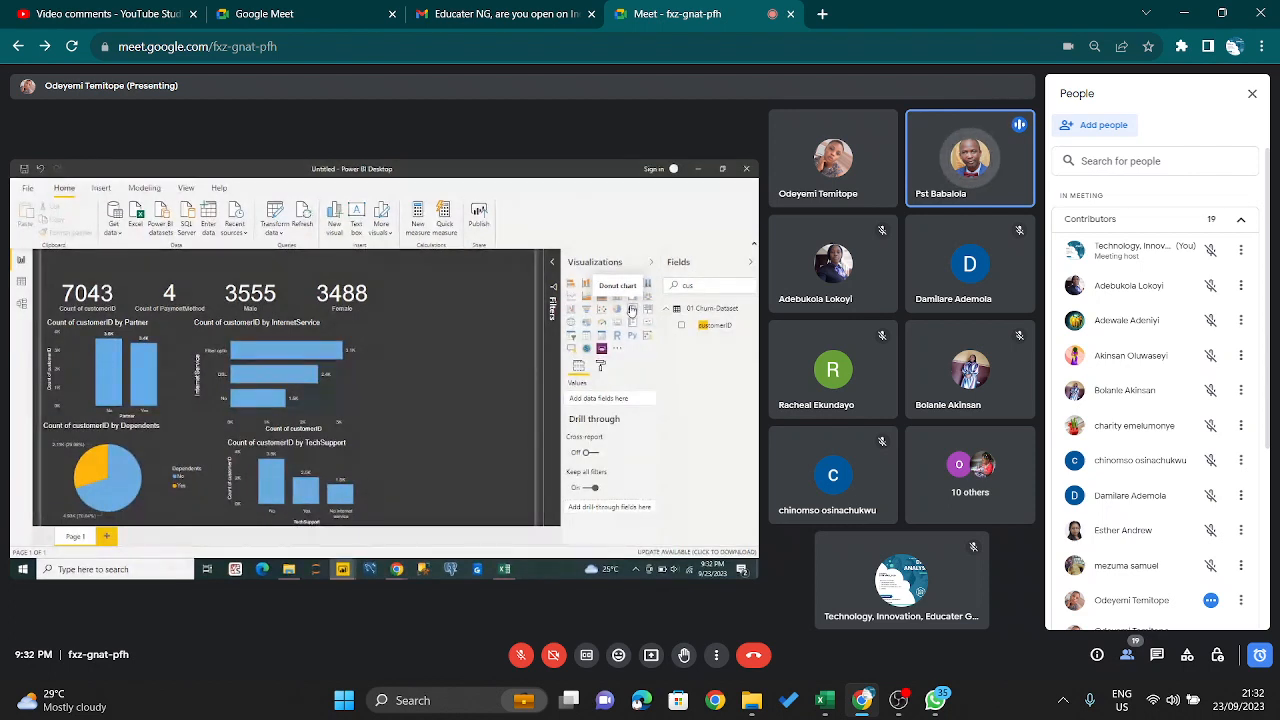
key(ctrl+d)
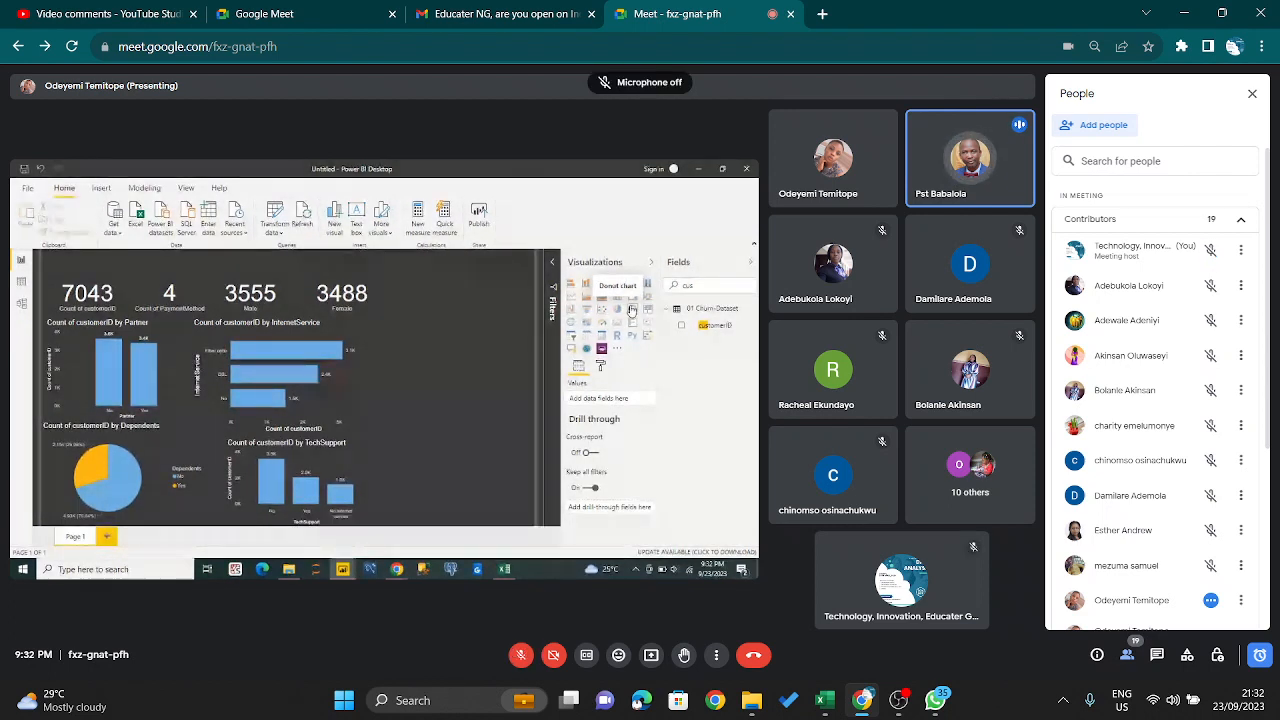
key(ctrl+d)
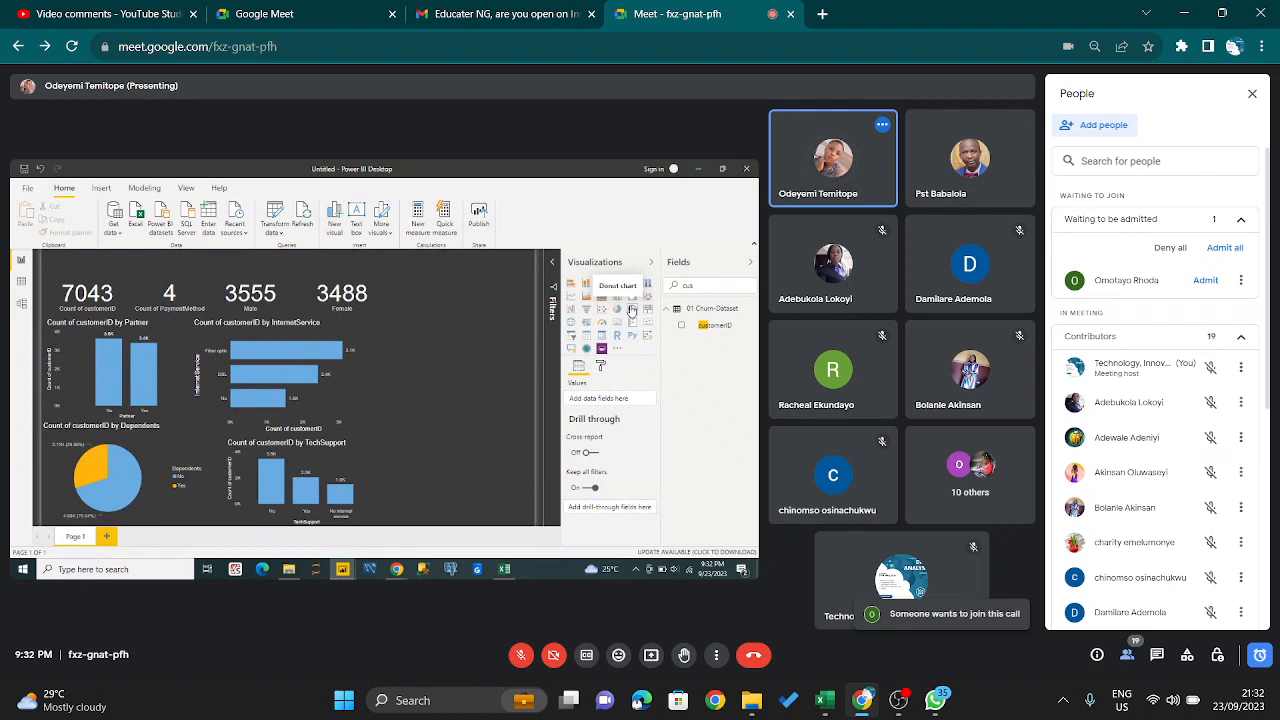
click(1205, 280)
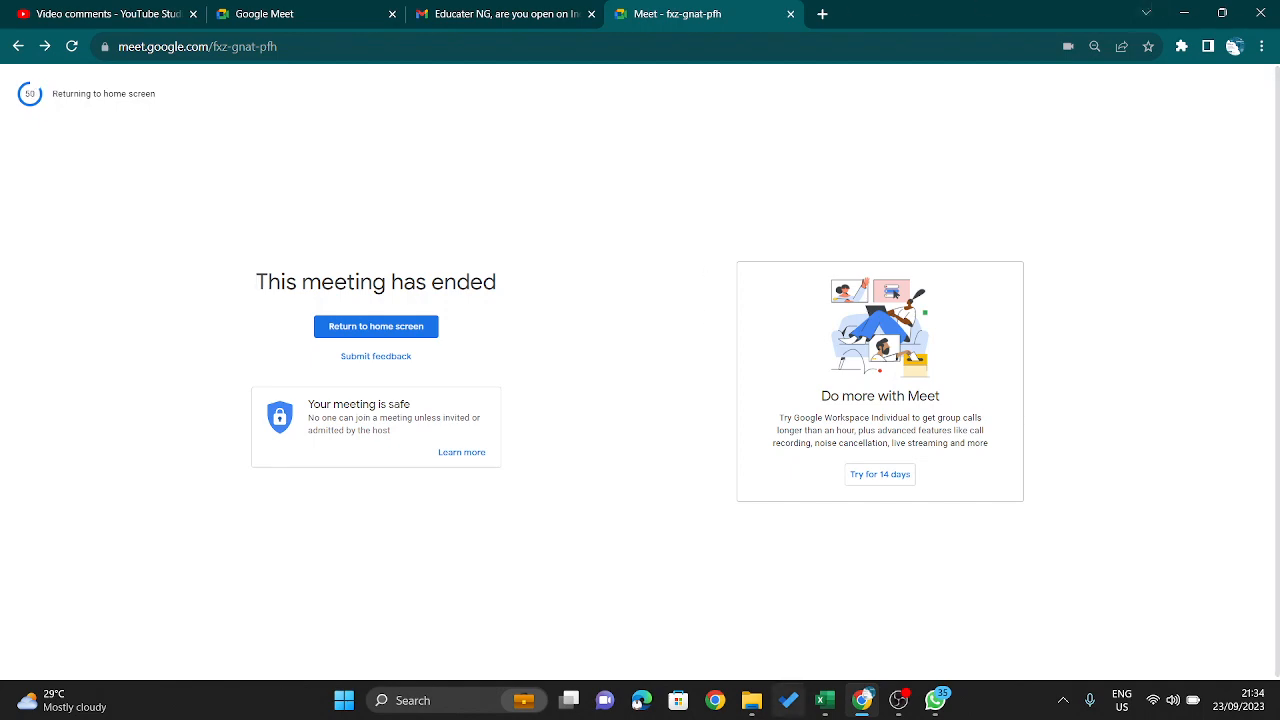
- Check the recording in OBS, and return from the ended call to the Google Meet home screen
click(897, 700)
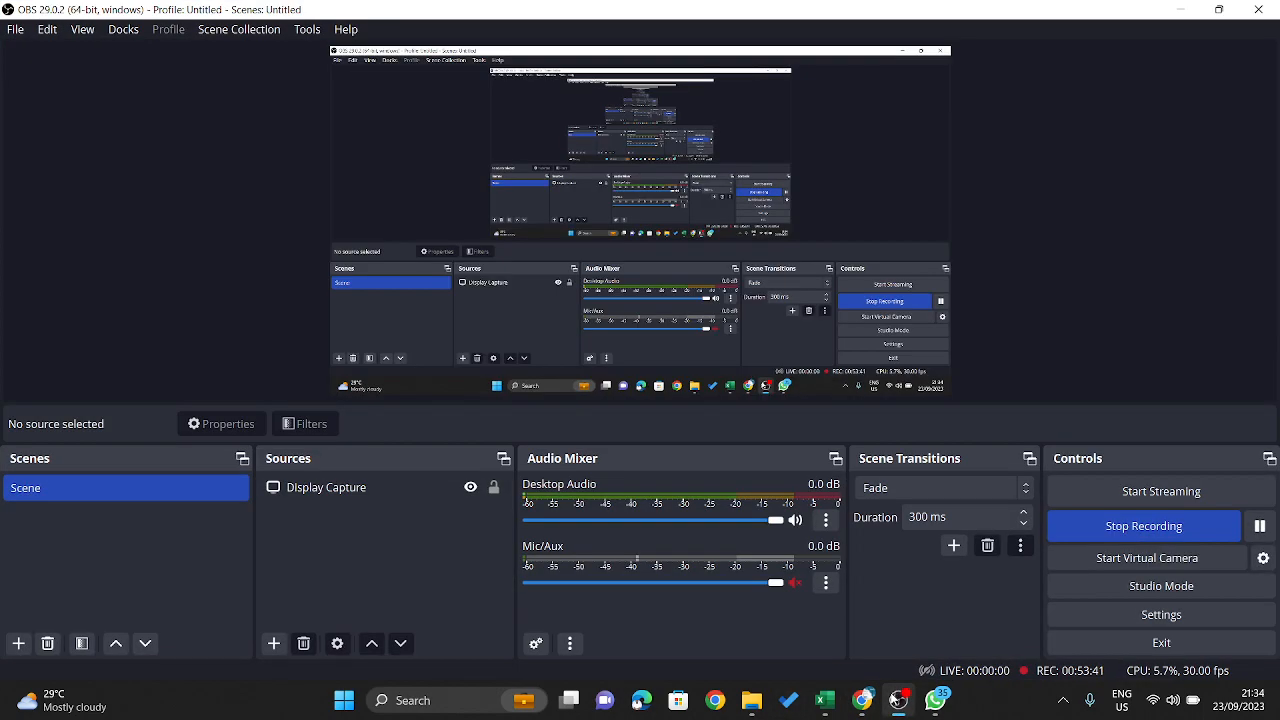
click(897, 700)
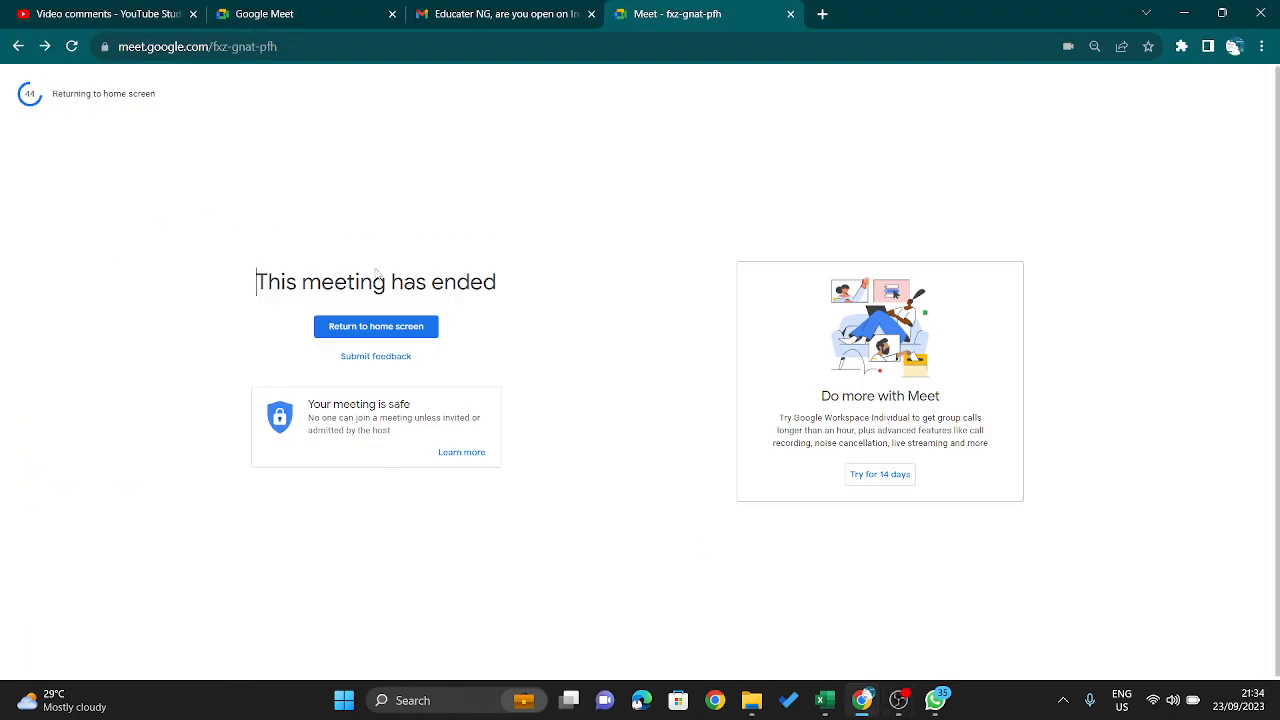
click(71, 46)
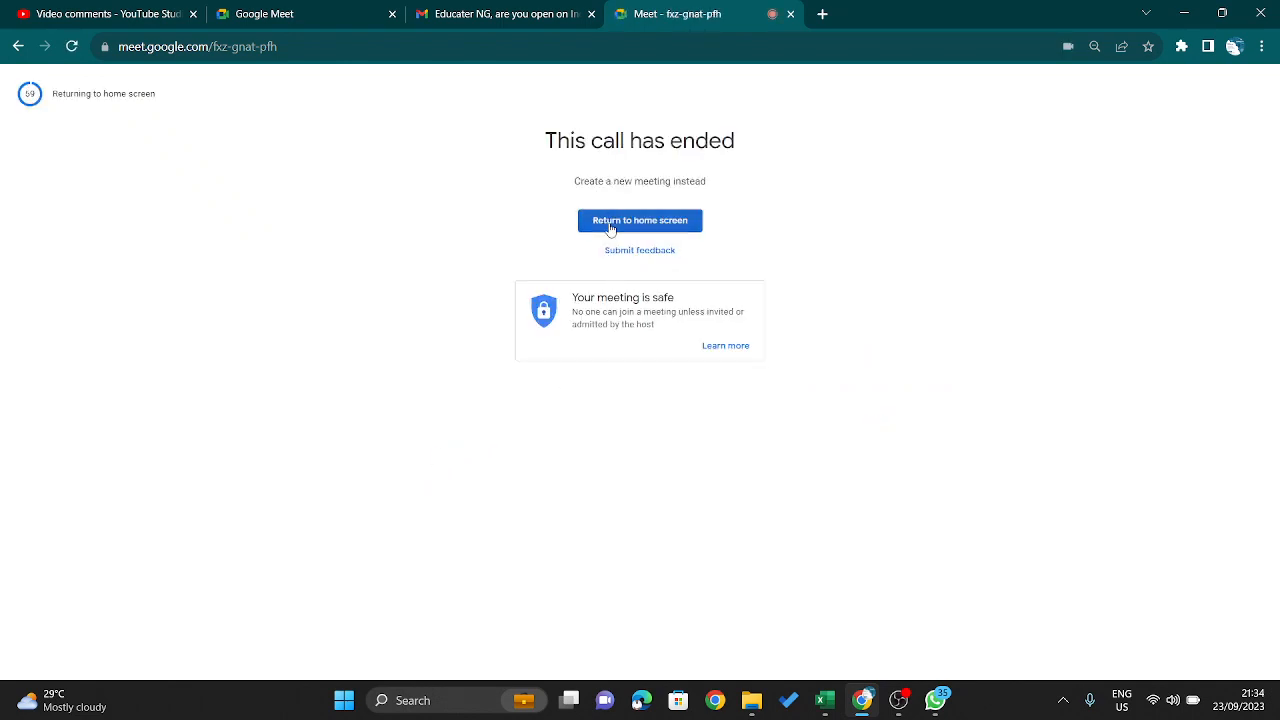
click(613, 222)
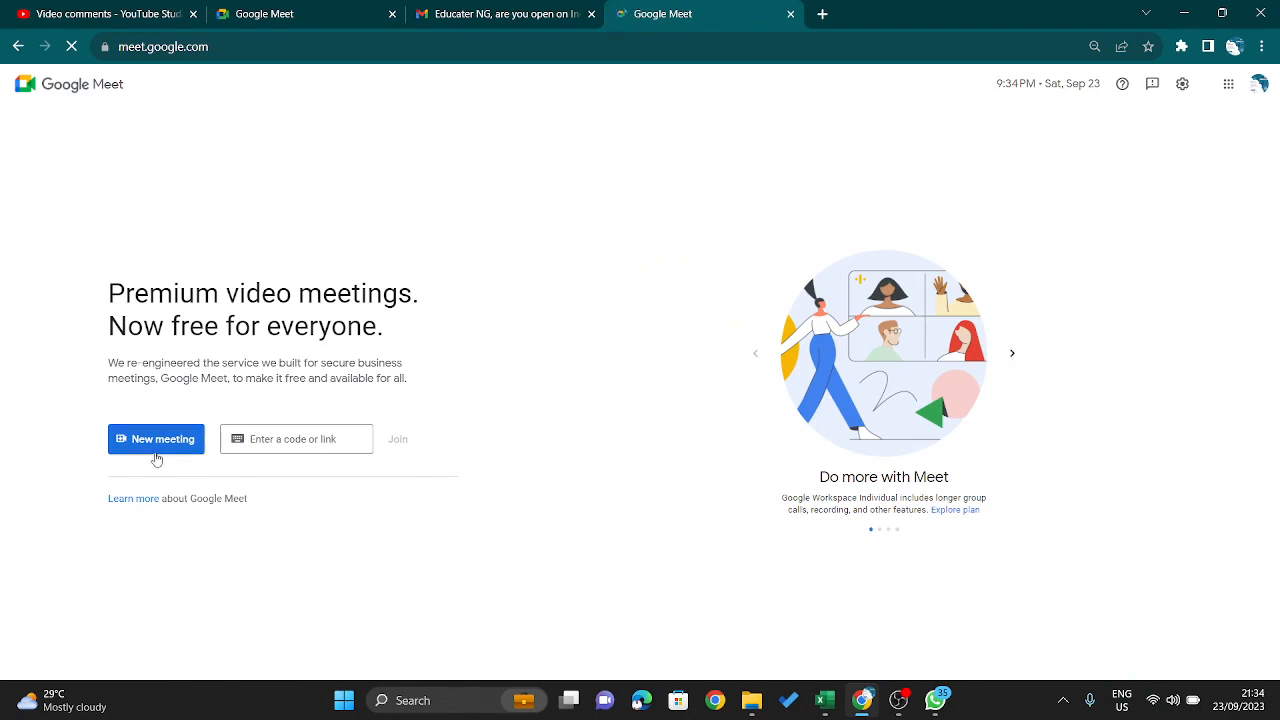
- Start a new instant meeting and turn off the host camera in it
click(156, 458)
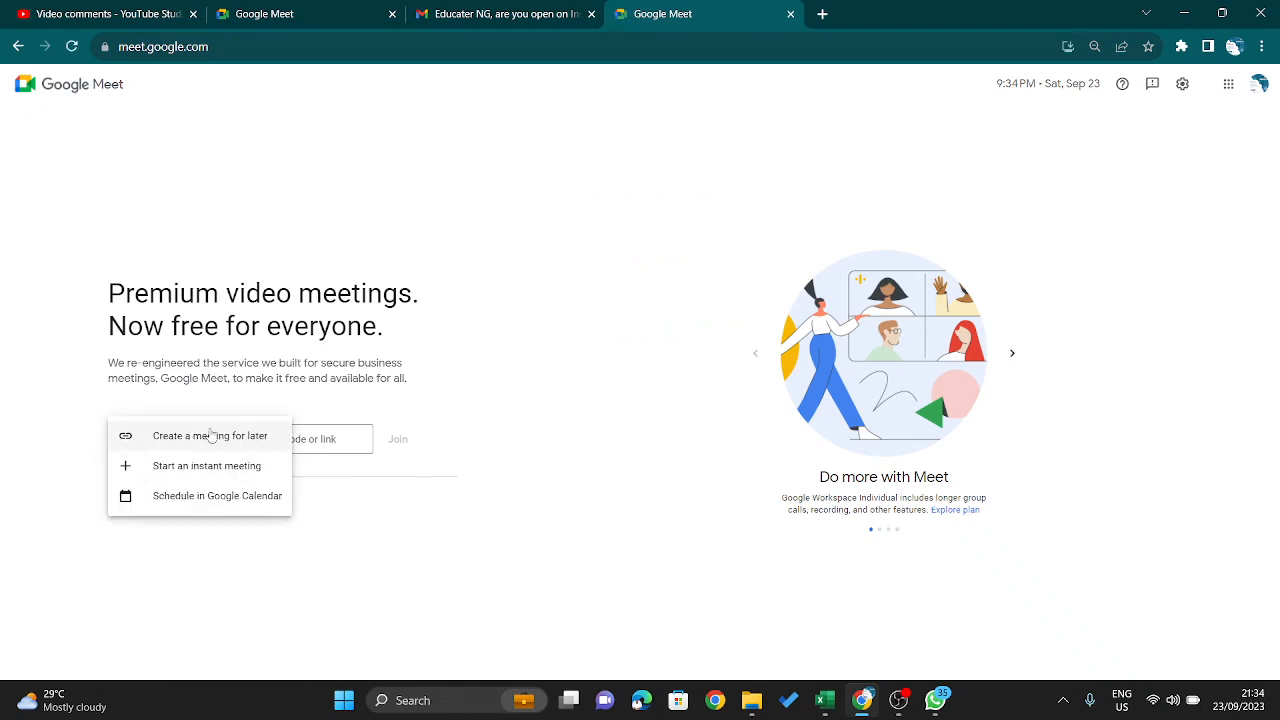
click(222, 466)
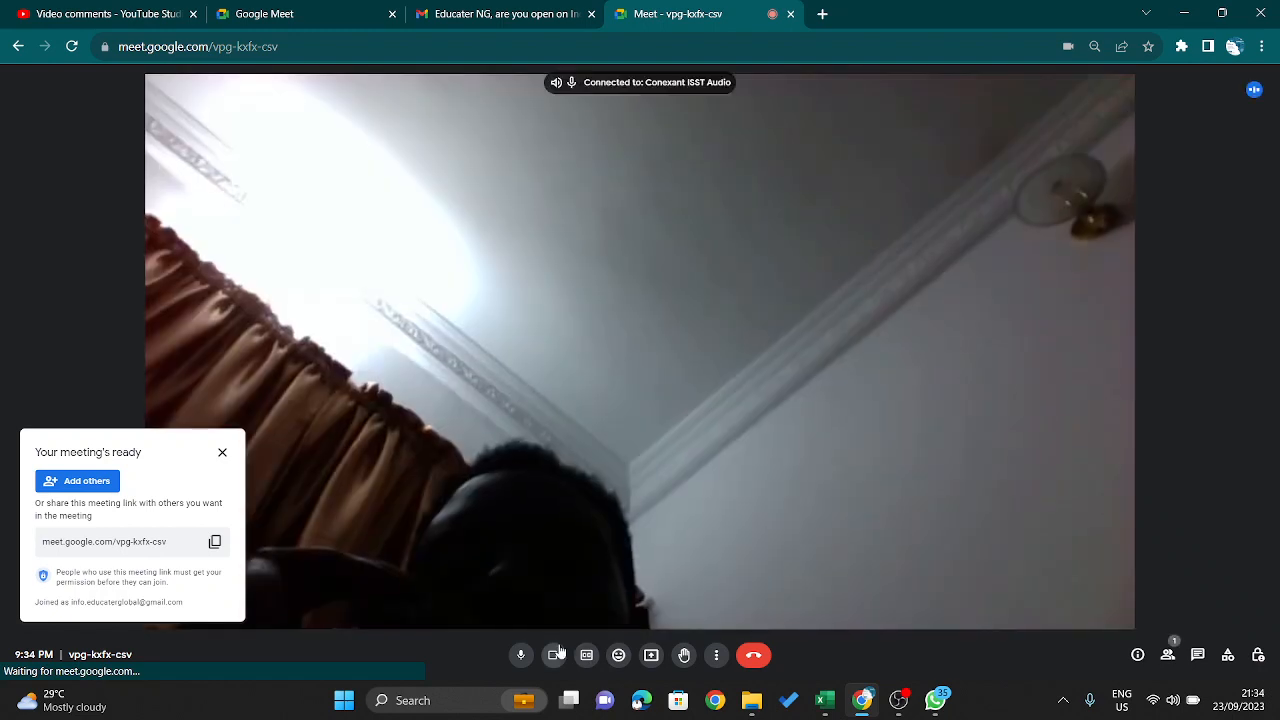
click(556, 654)
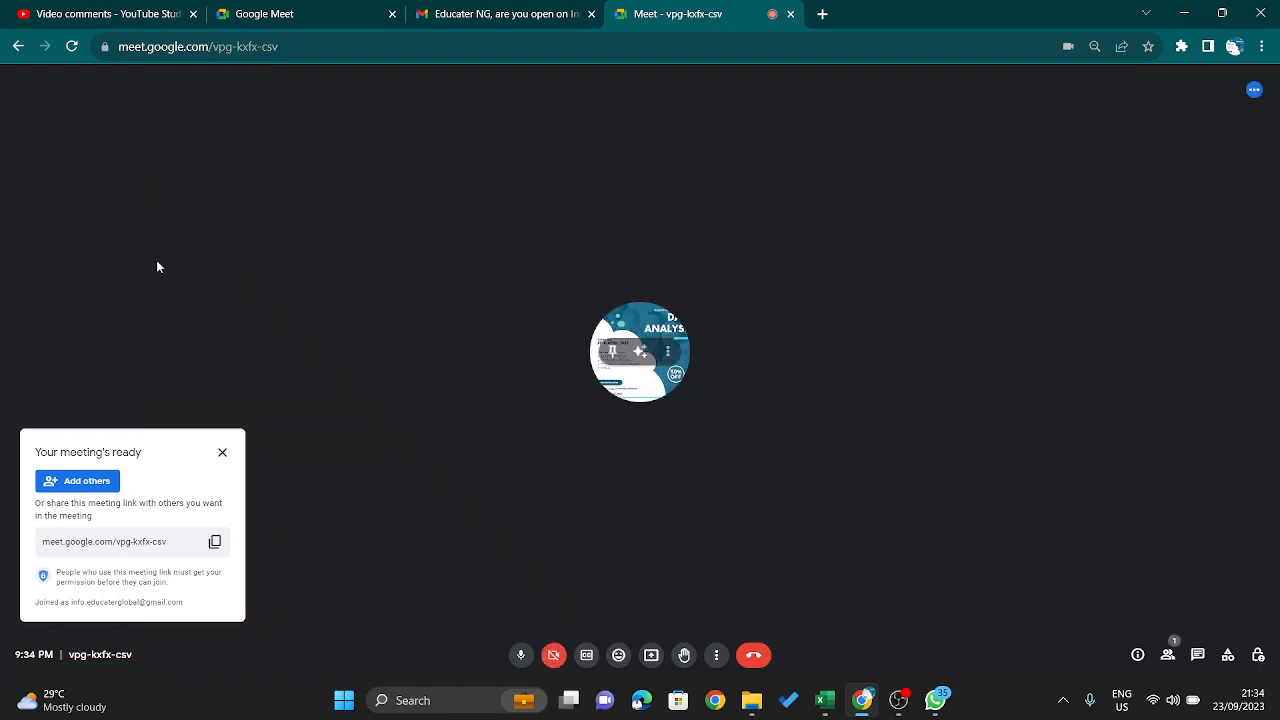
- Copy the new meeting's link, mute the host microphone, and post the link in the 30 Day Power Bi Mentorship group on WhatsApp
click(212, 545)
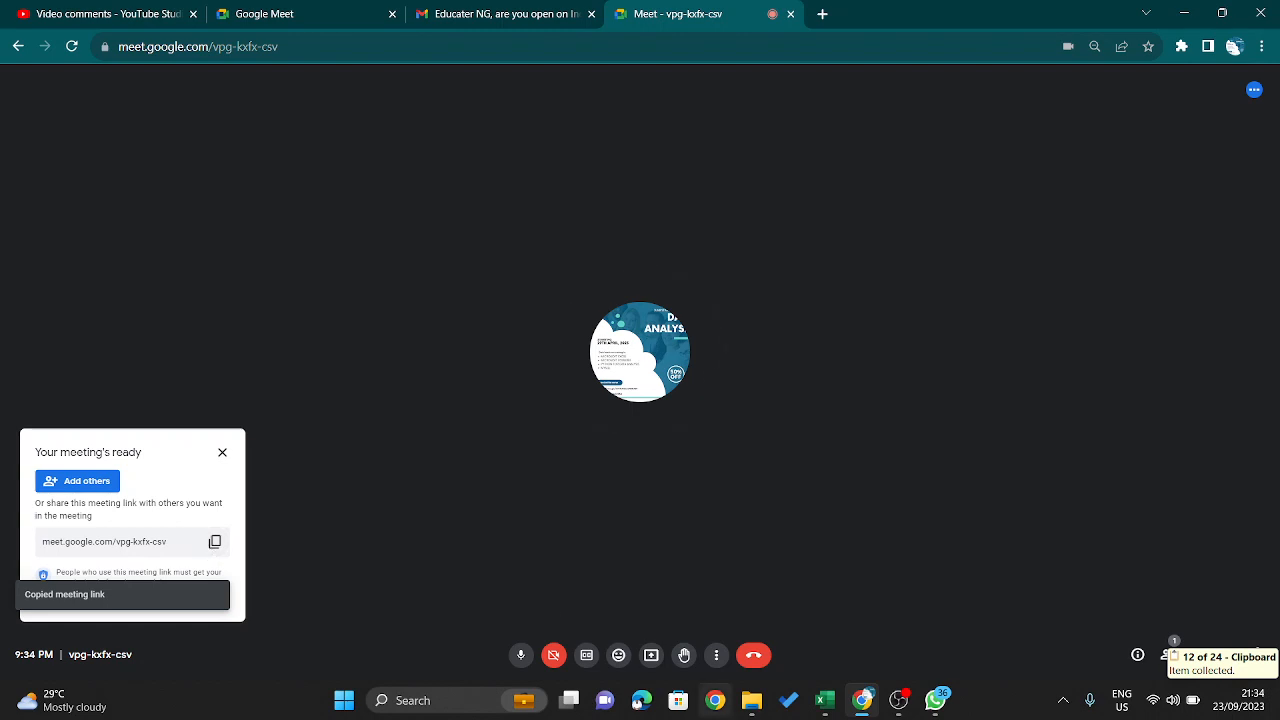
mouse_move(937, 712)
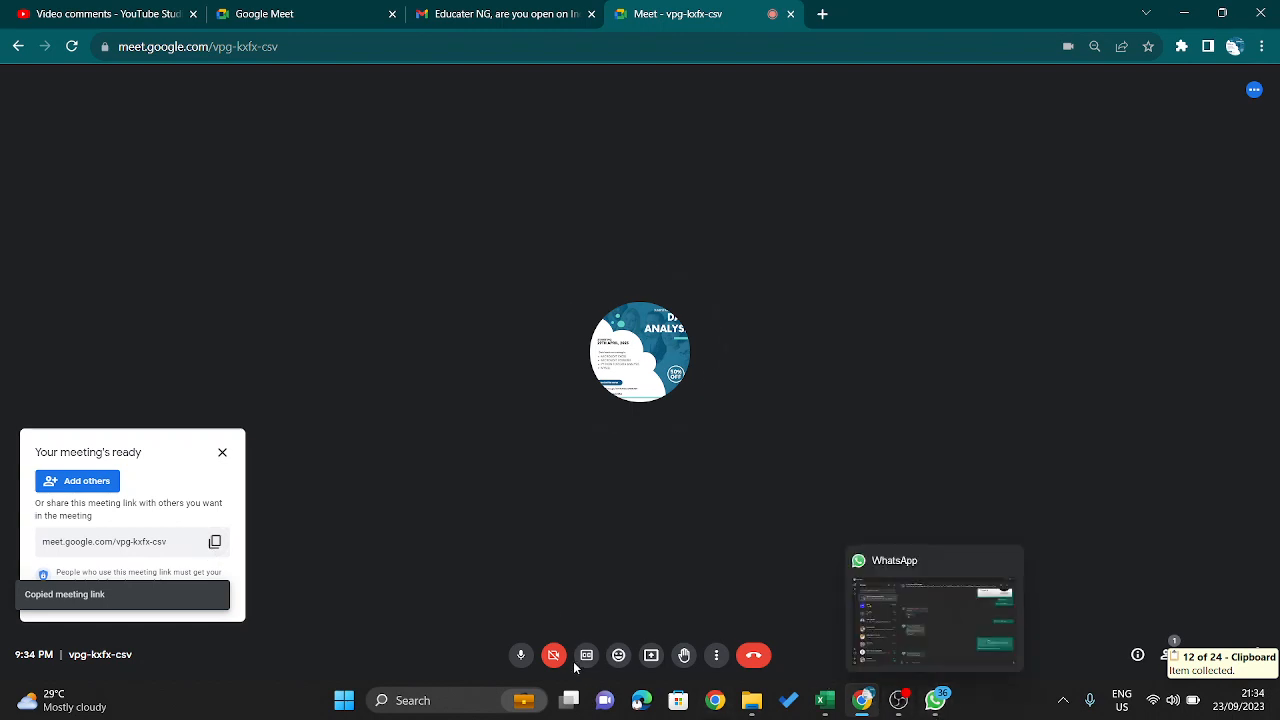
click(522, 656)
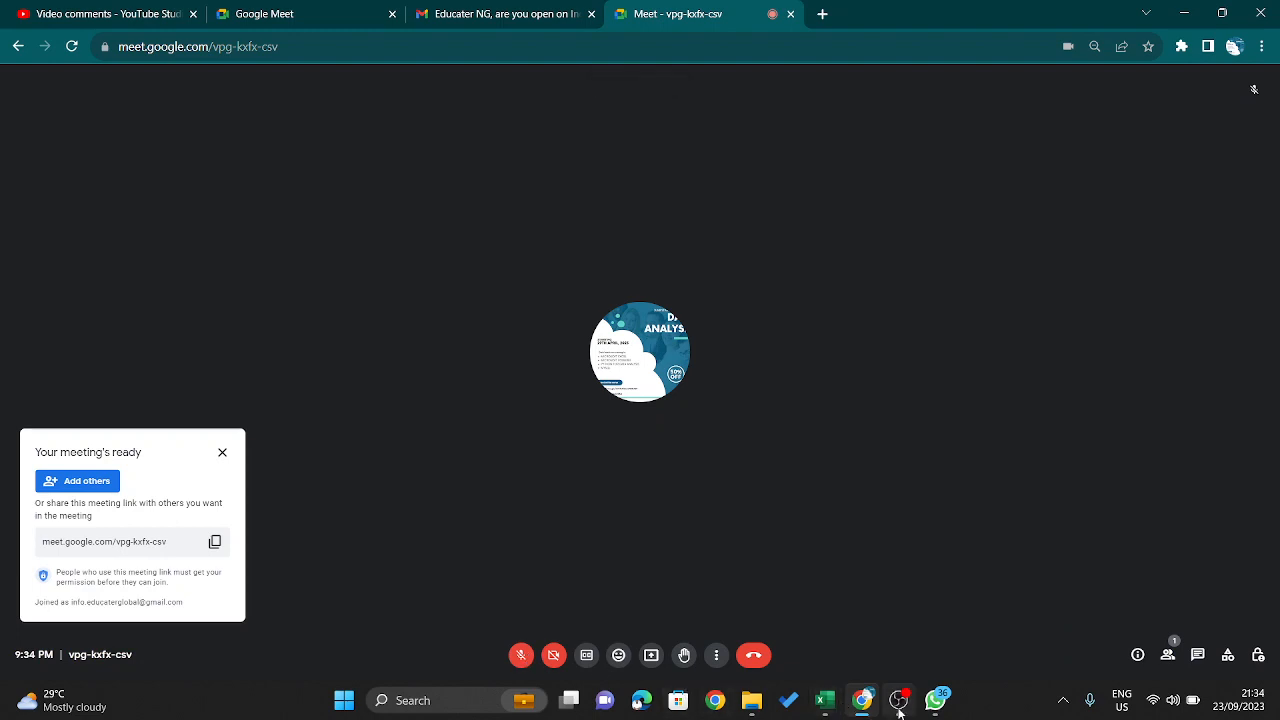
mouse_move(860, 702)
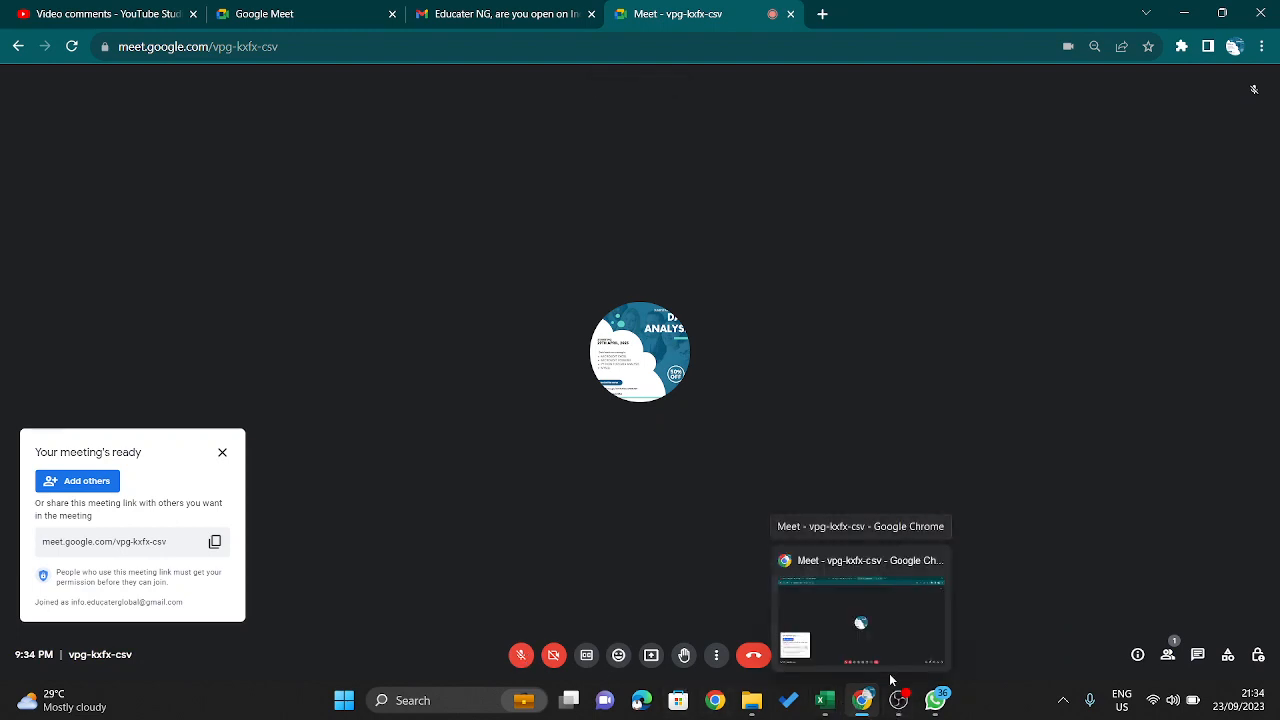
click(935, 703)
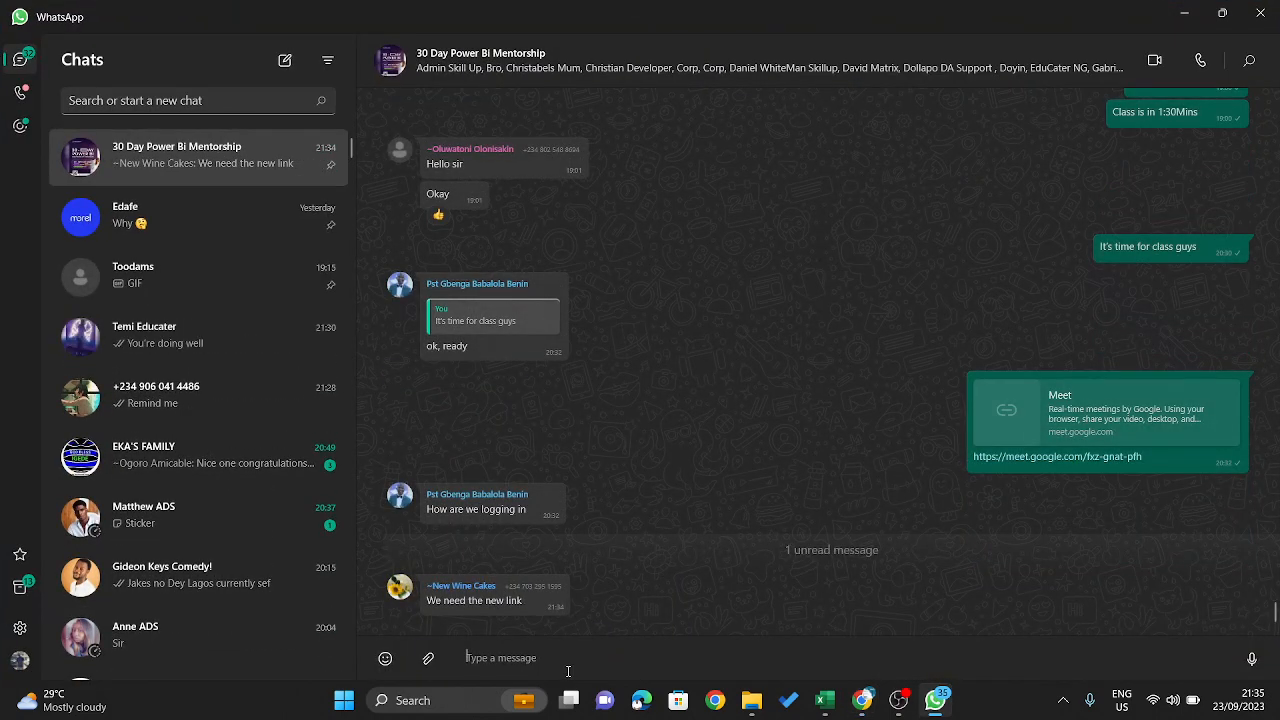
key(ctrl+v)
key(Return)
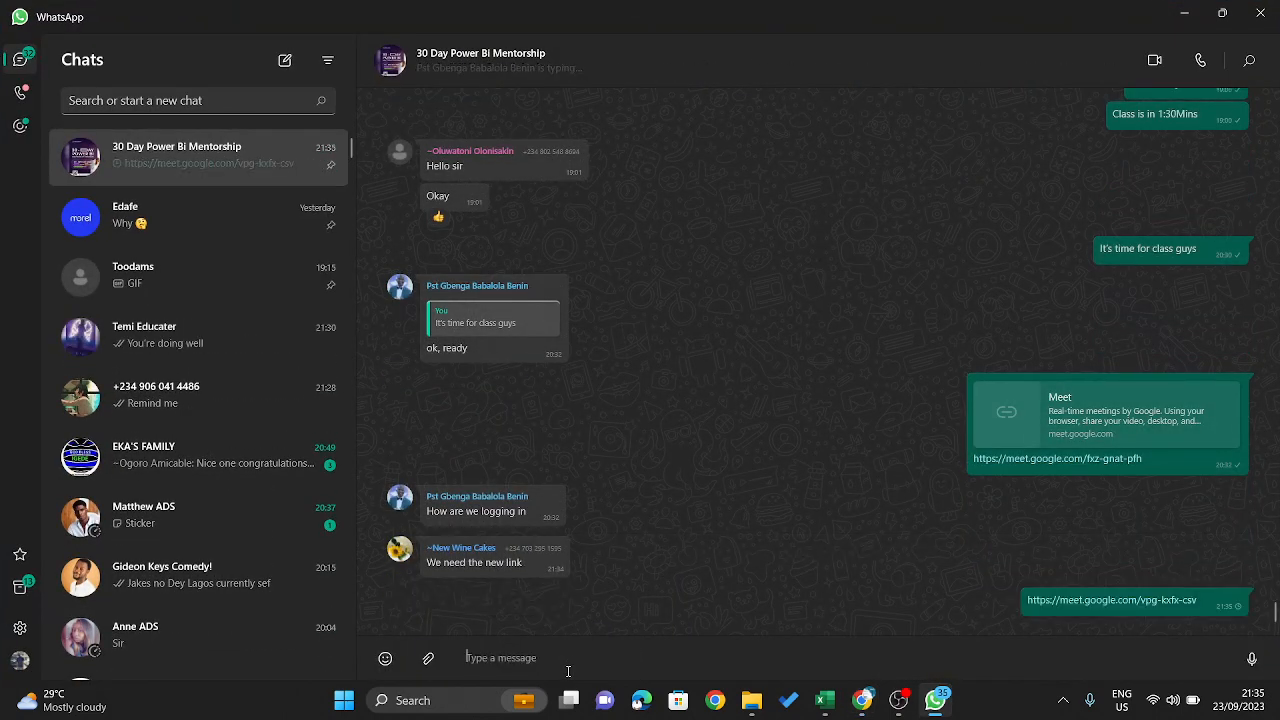
- Send the meeting link to the Educater colleague's direct chat as well, and return to the meeting in Chrome
click(199, 334)
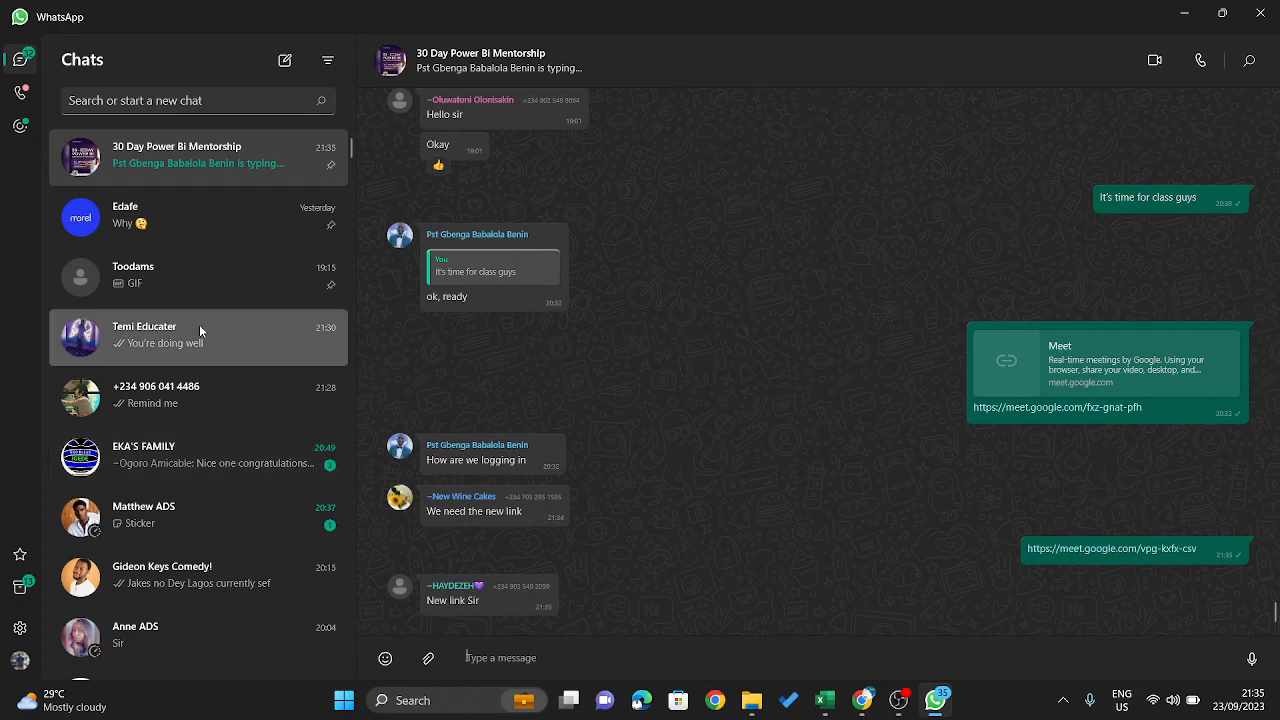
key(ctrl+v)
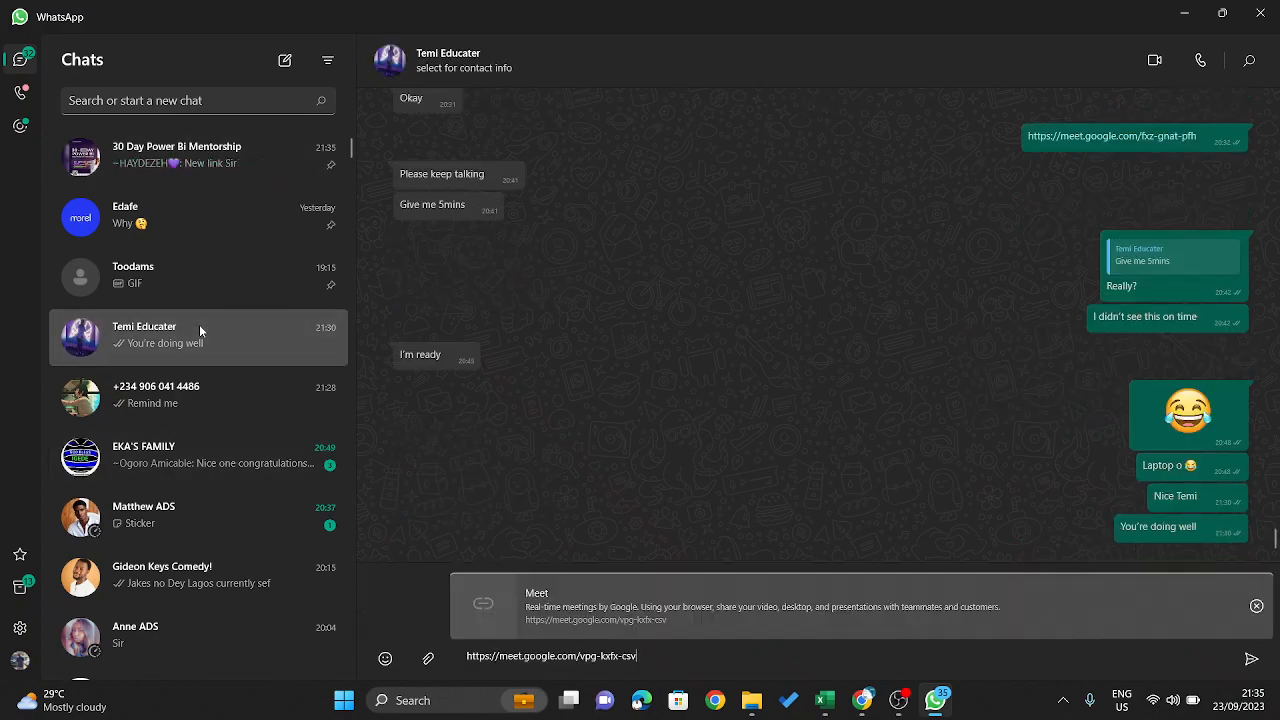
key(Return)
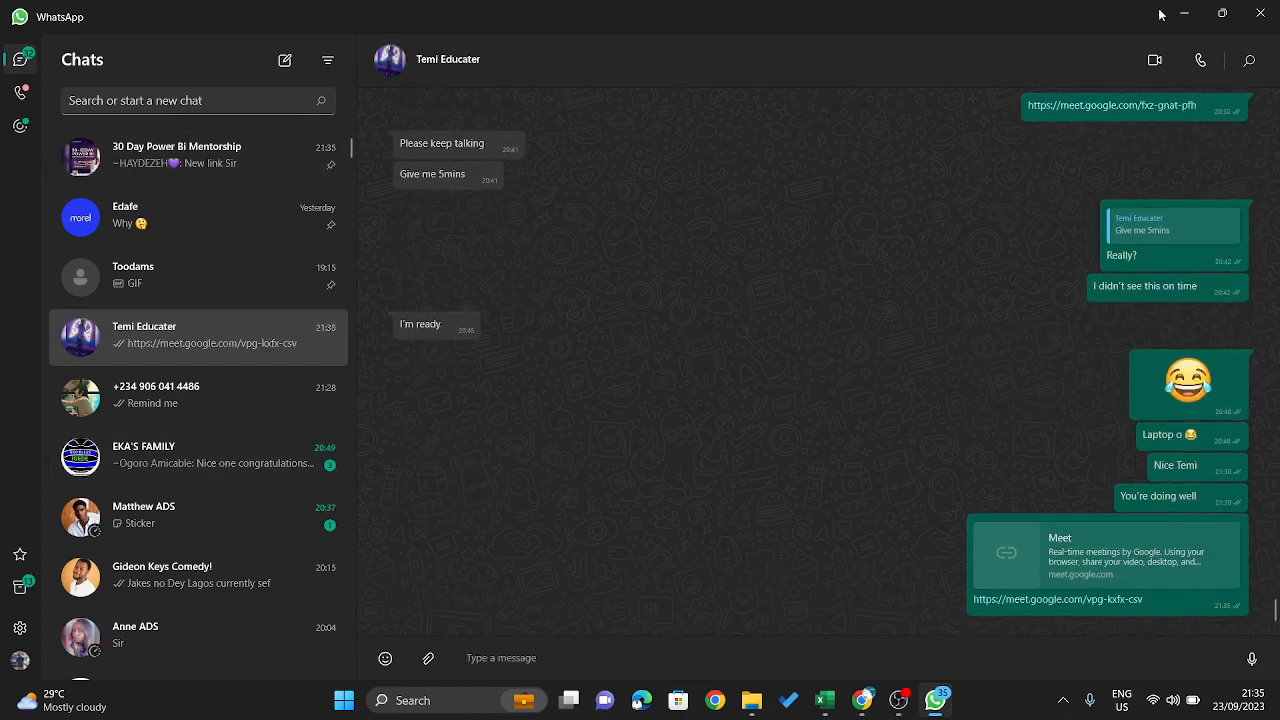
click(1184, 13)
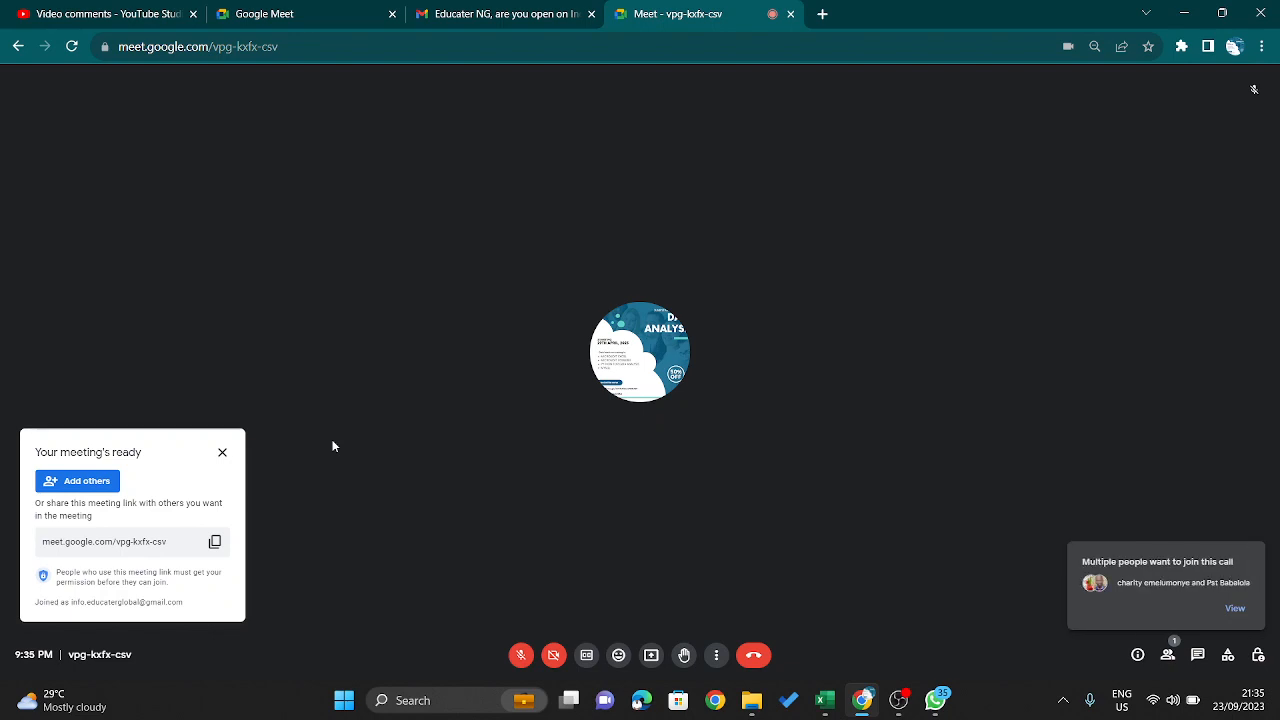
- View the people waiting to join the new meeting and admit them all at once
click(1235, 608)
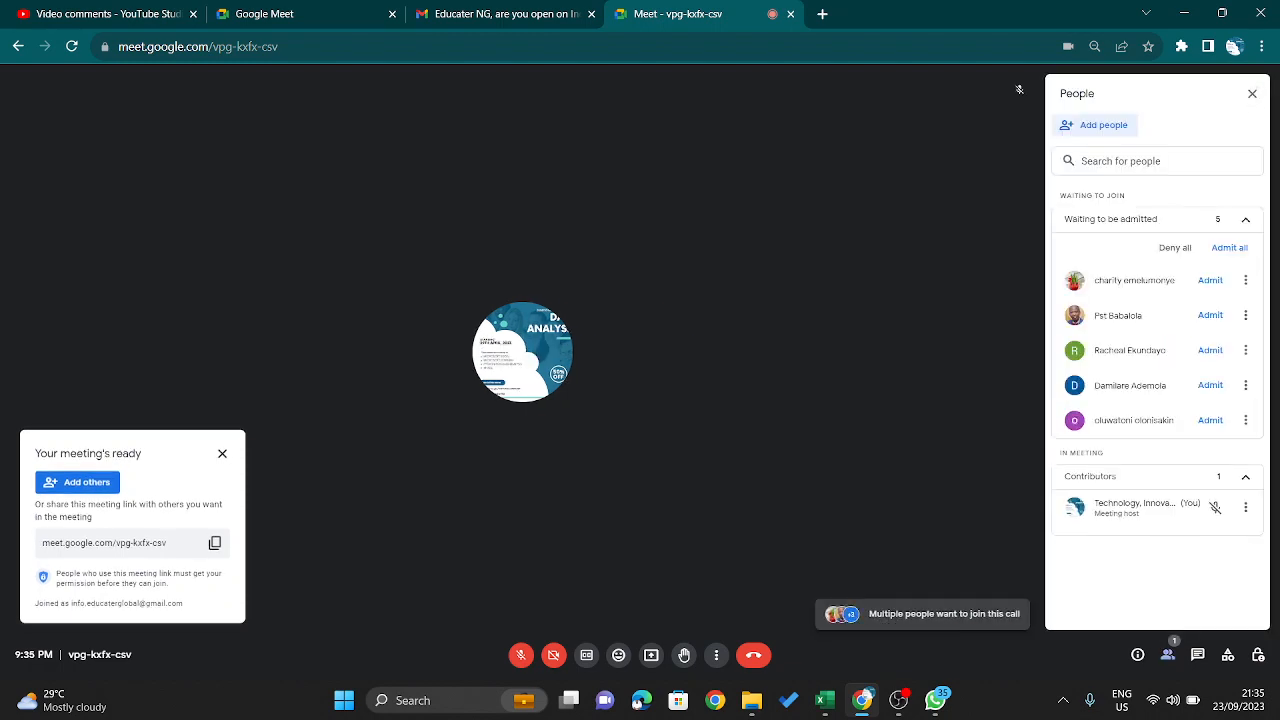
click(1229, 247)
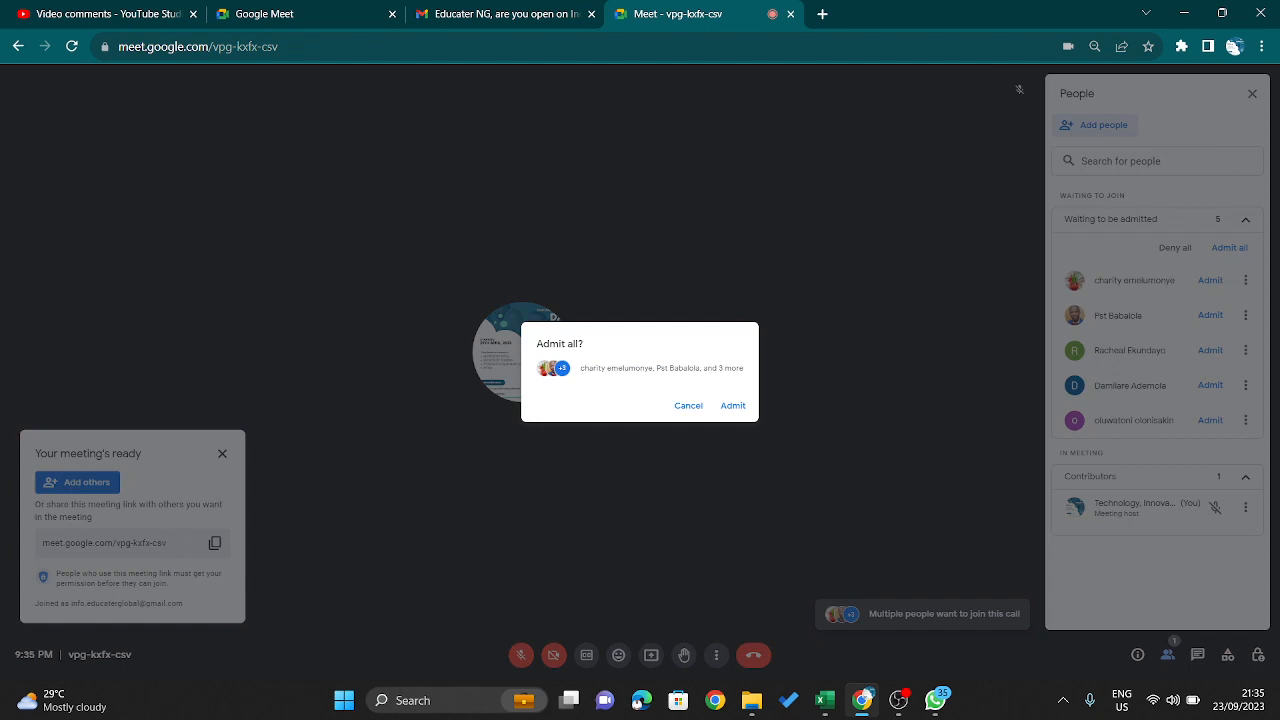
click(733, 405)
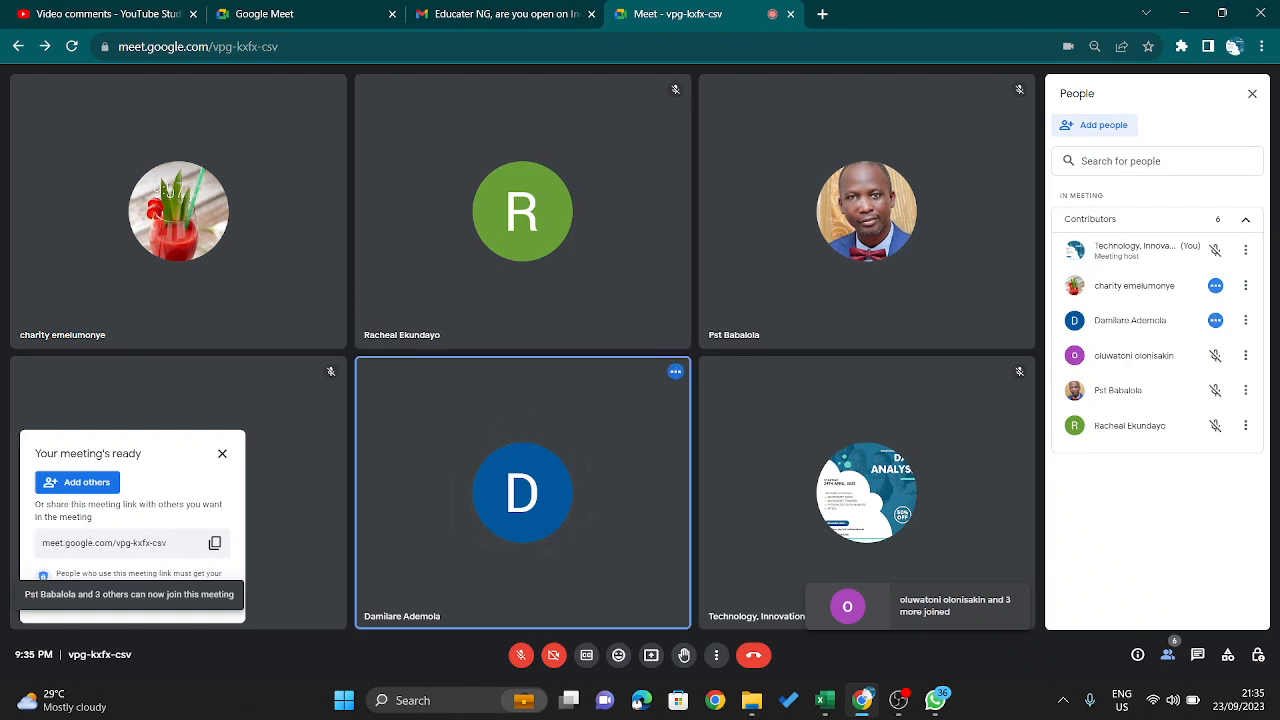
- Unmute and re-mute the host microphone, and admit the next two participants individually as they ask to join
key(ctrl+d)
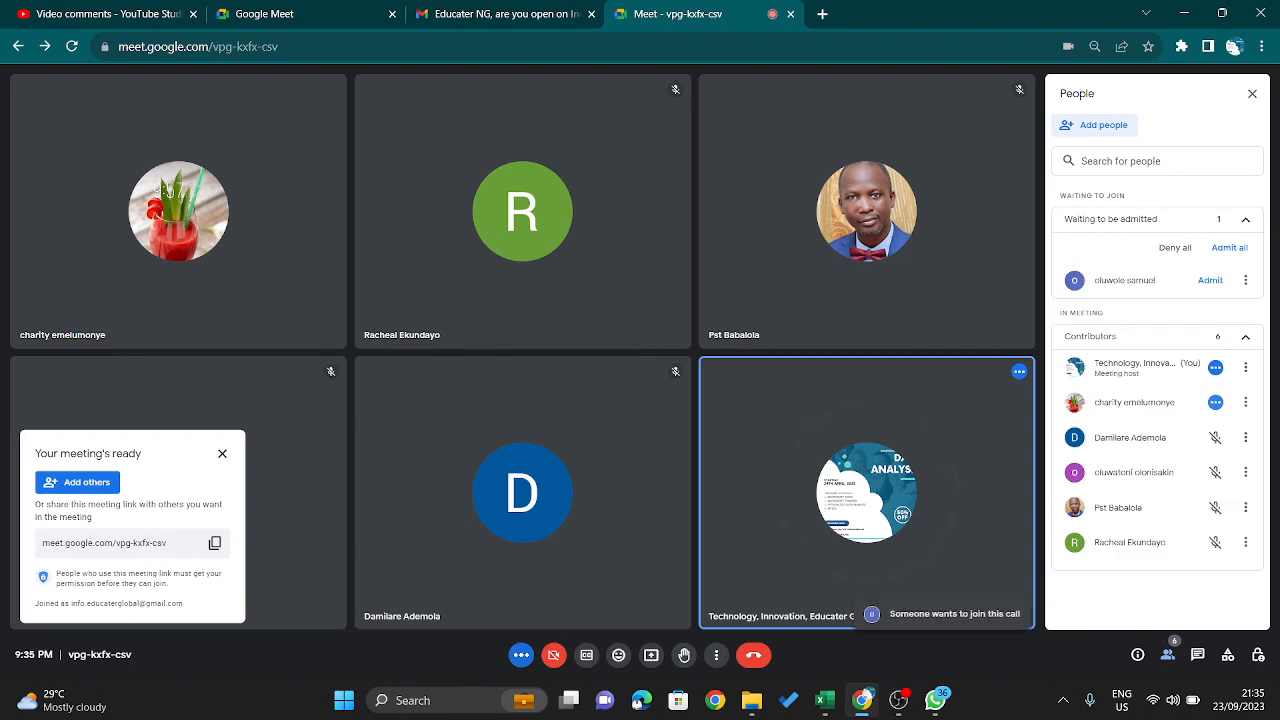
key(ctrl+d)
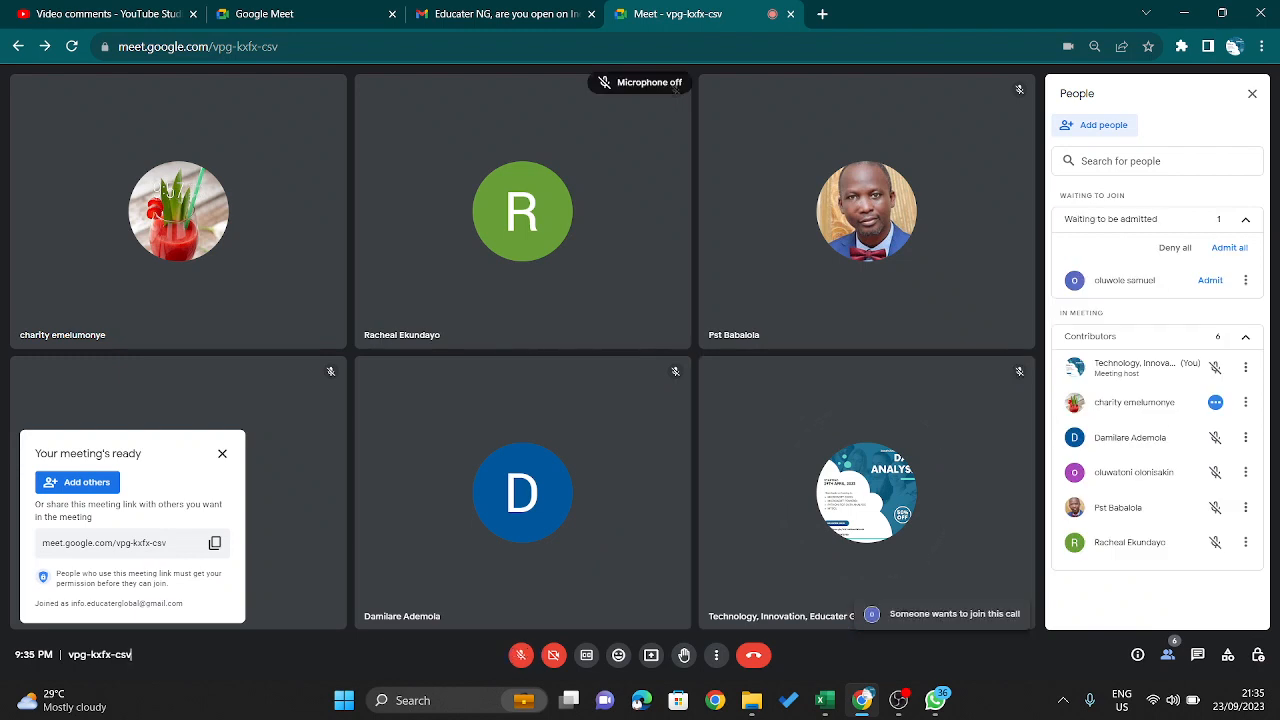
click(1210, 280)
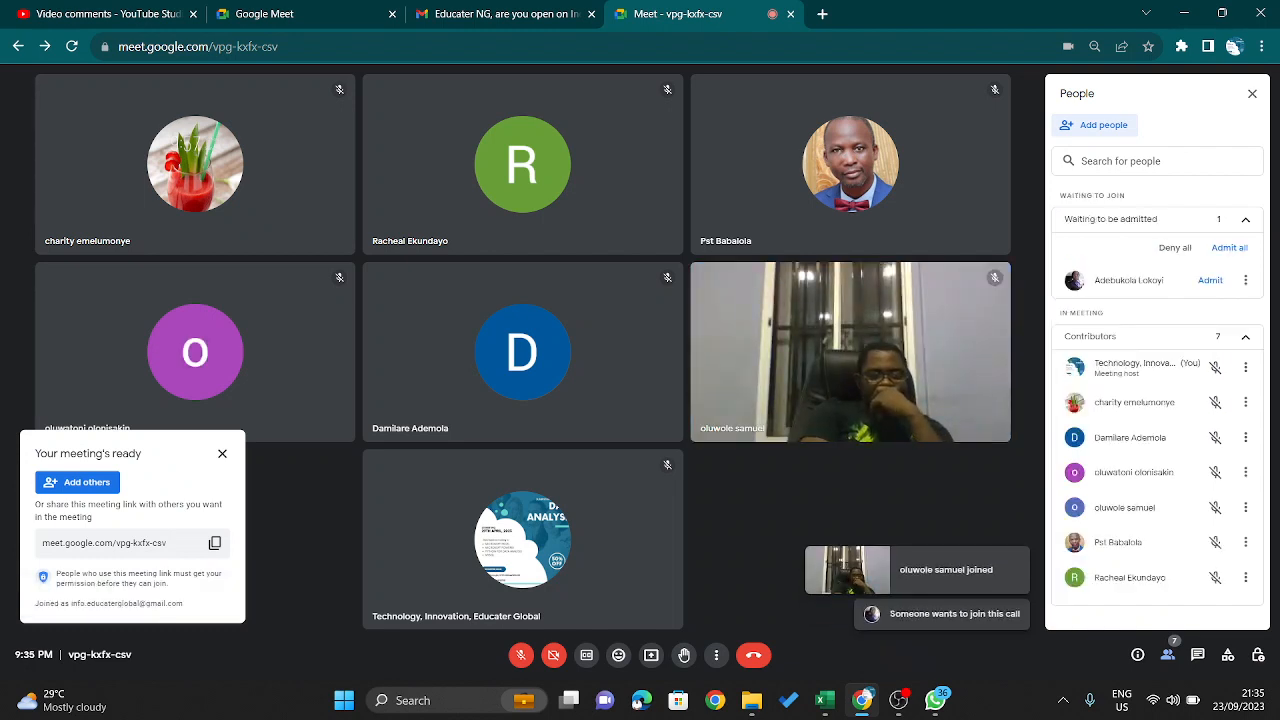
click(1210, 280)
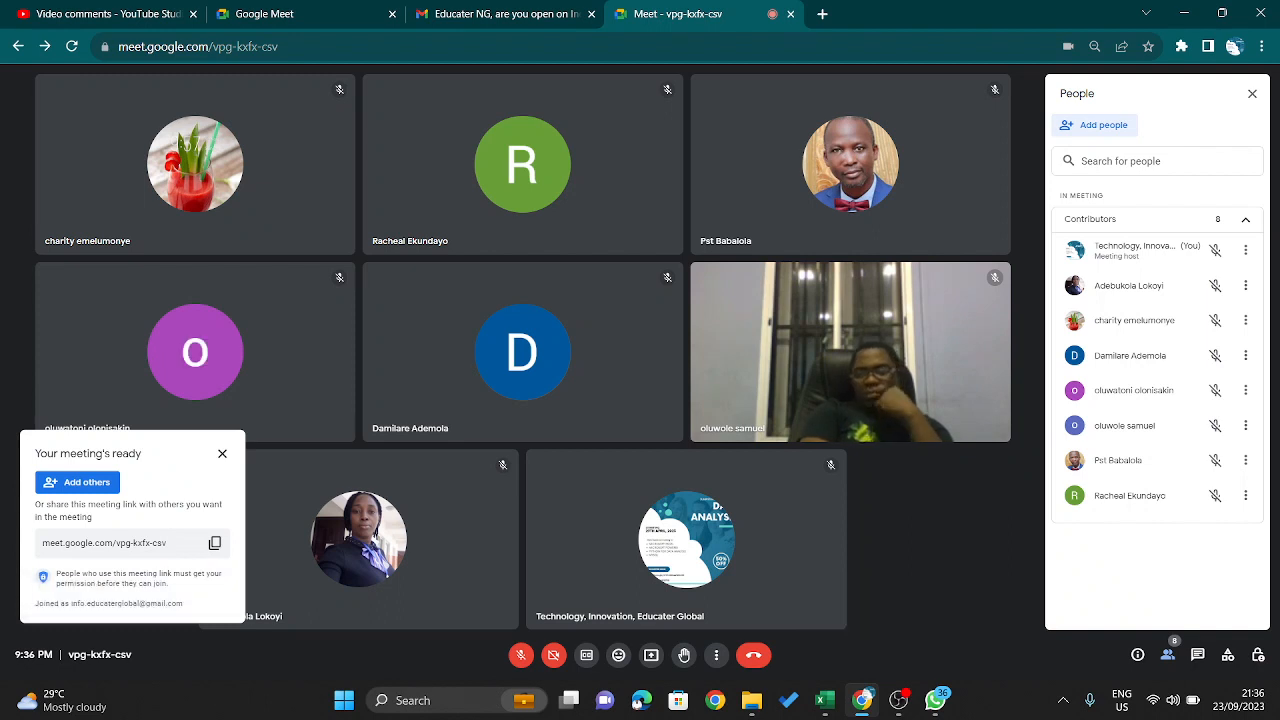
- Dismiss the meeting-ready notice and admit the whole next group of waiting participants
click(220, 457)
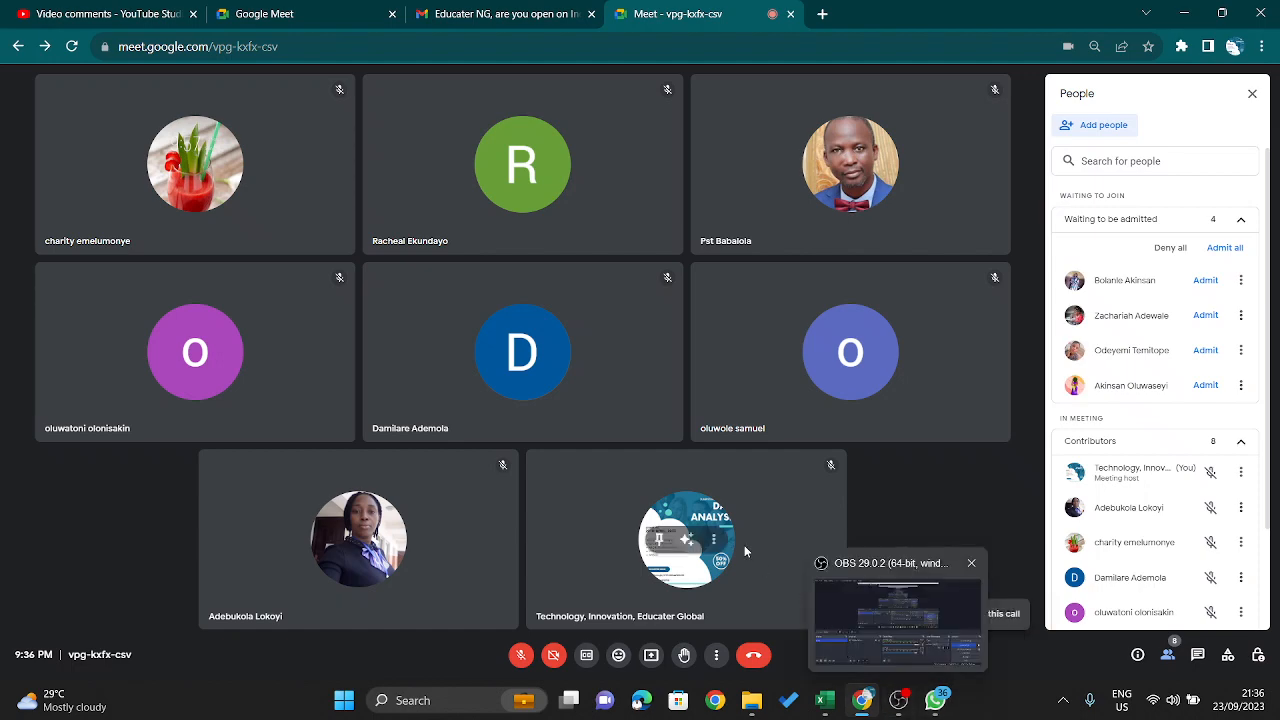
click(1238, 251)
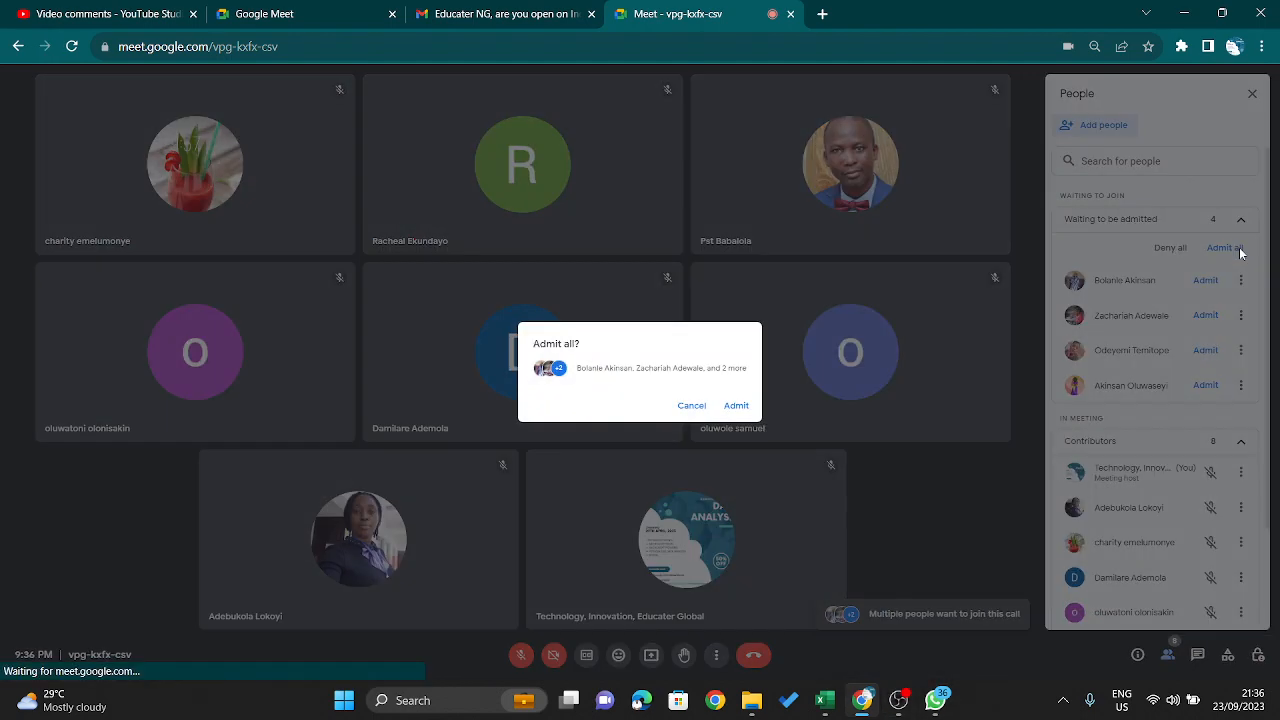
click(737, 405)
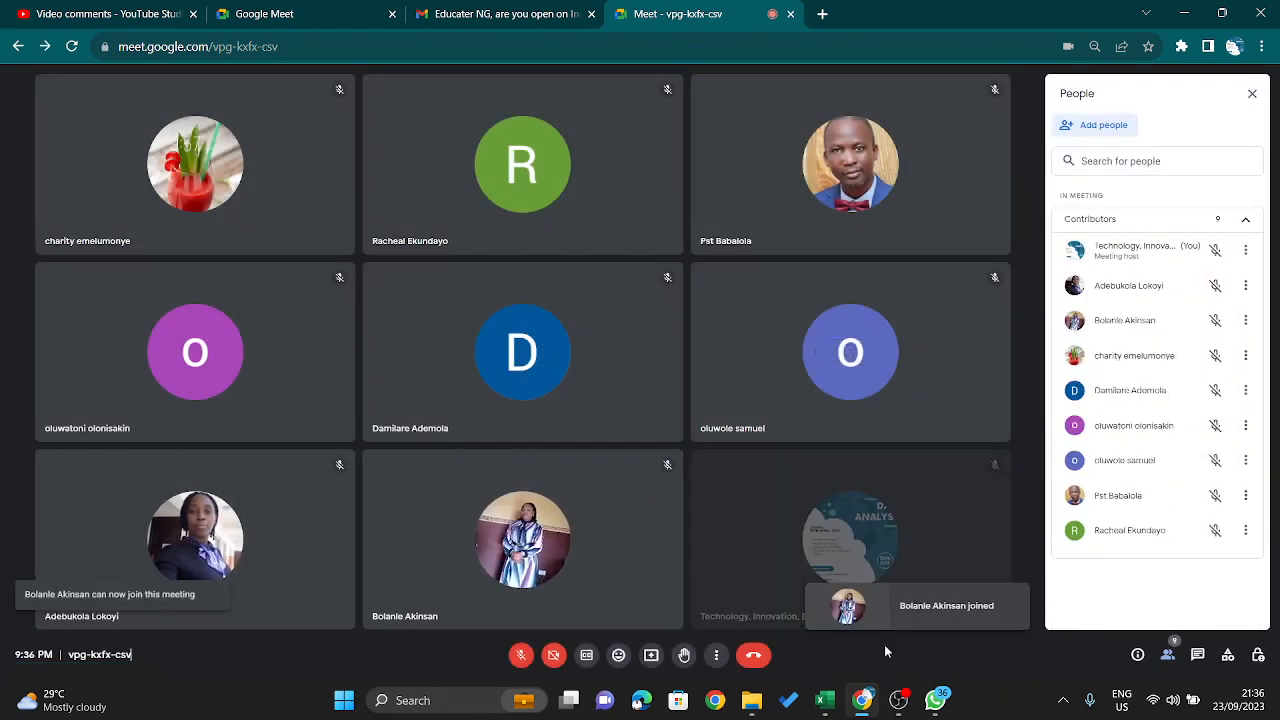
- Check the recording and audio mixer in OBS, and turn on the host microphone in the meeting
click(911, 708)
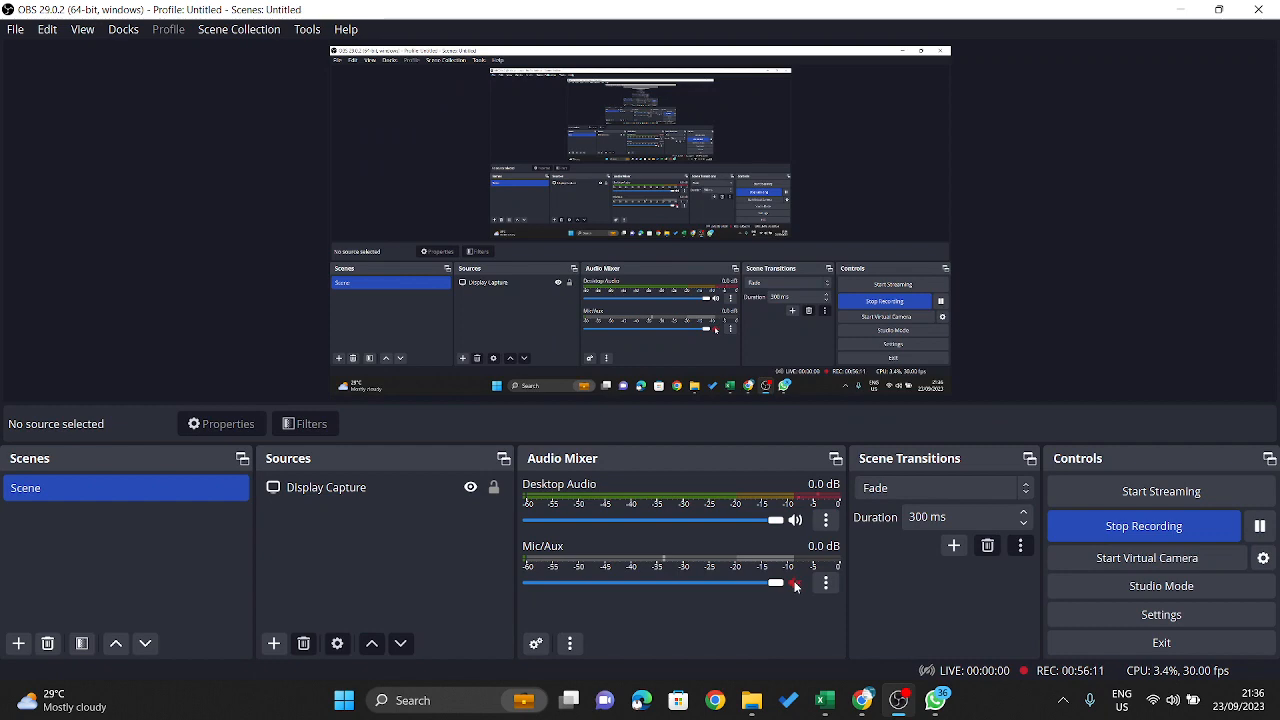
click(1181, 10)
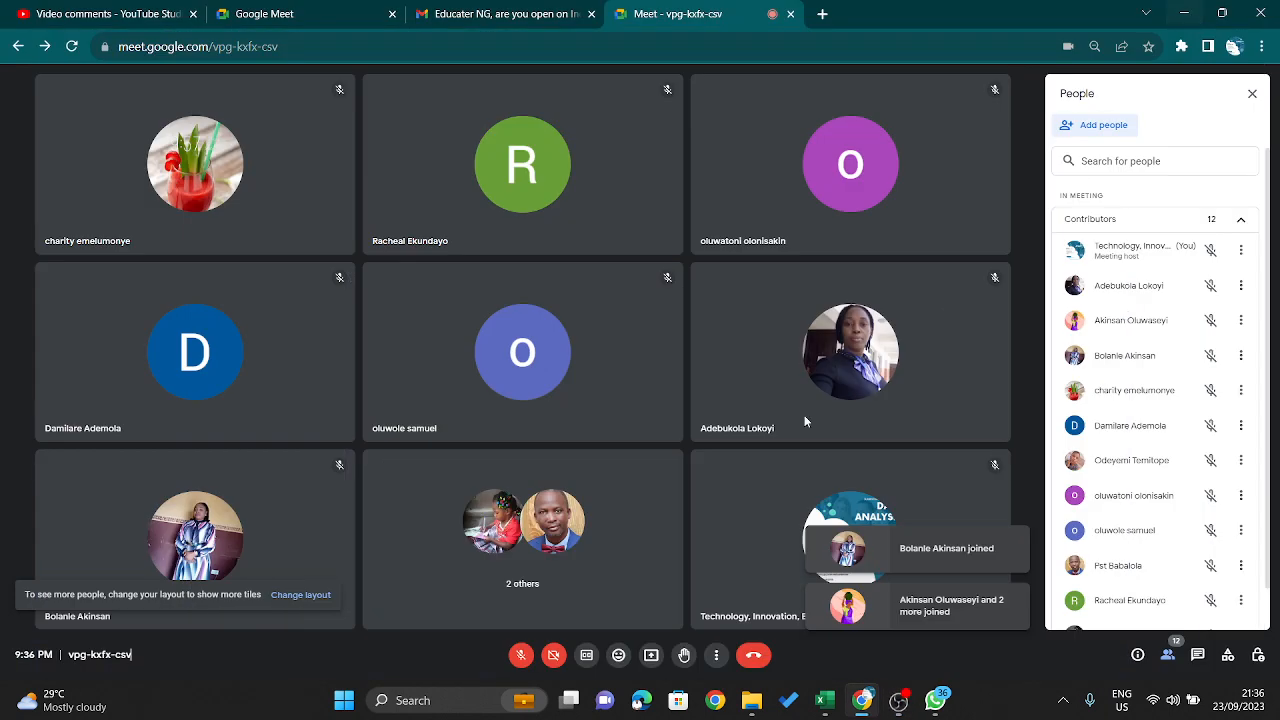
click(520, 655)
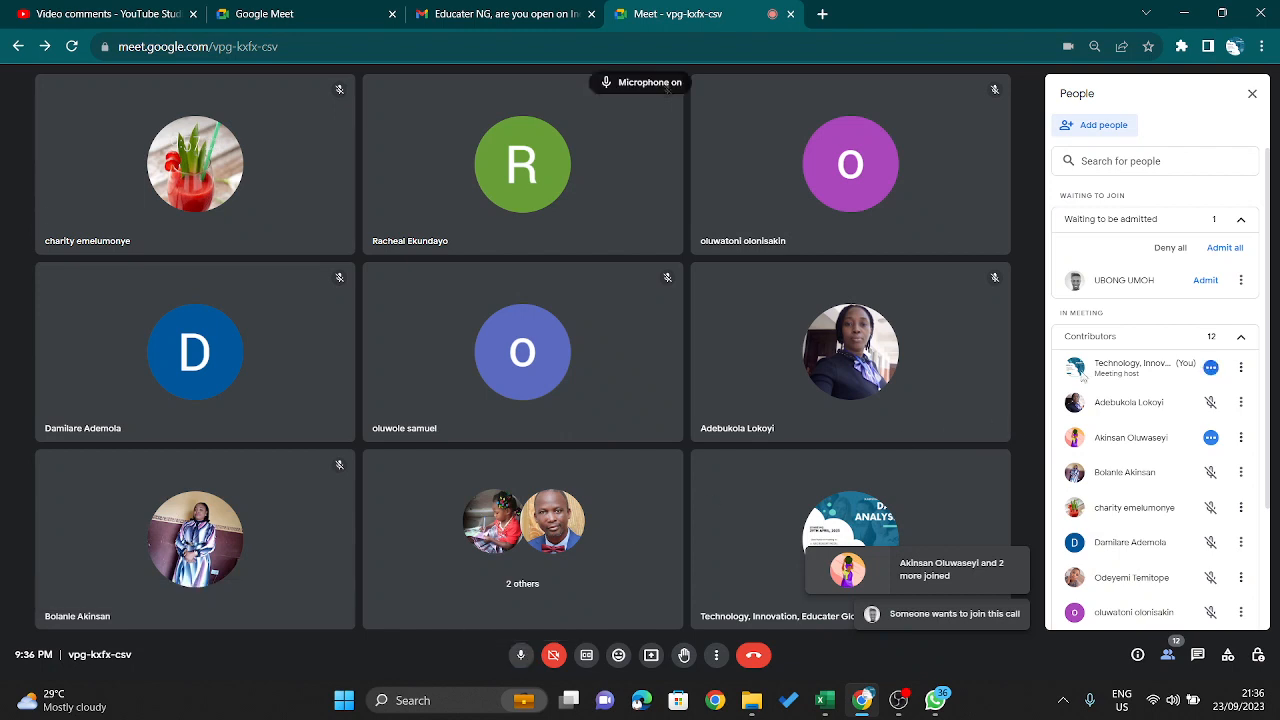
- Admit the waiting participant, mute the first listed attendee's open microphone, and close the participant list
click(1207, 280)
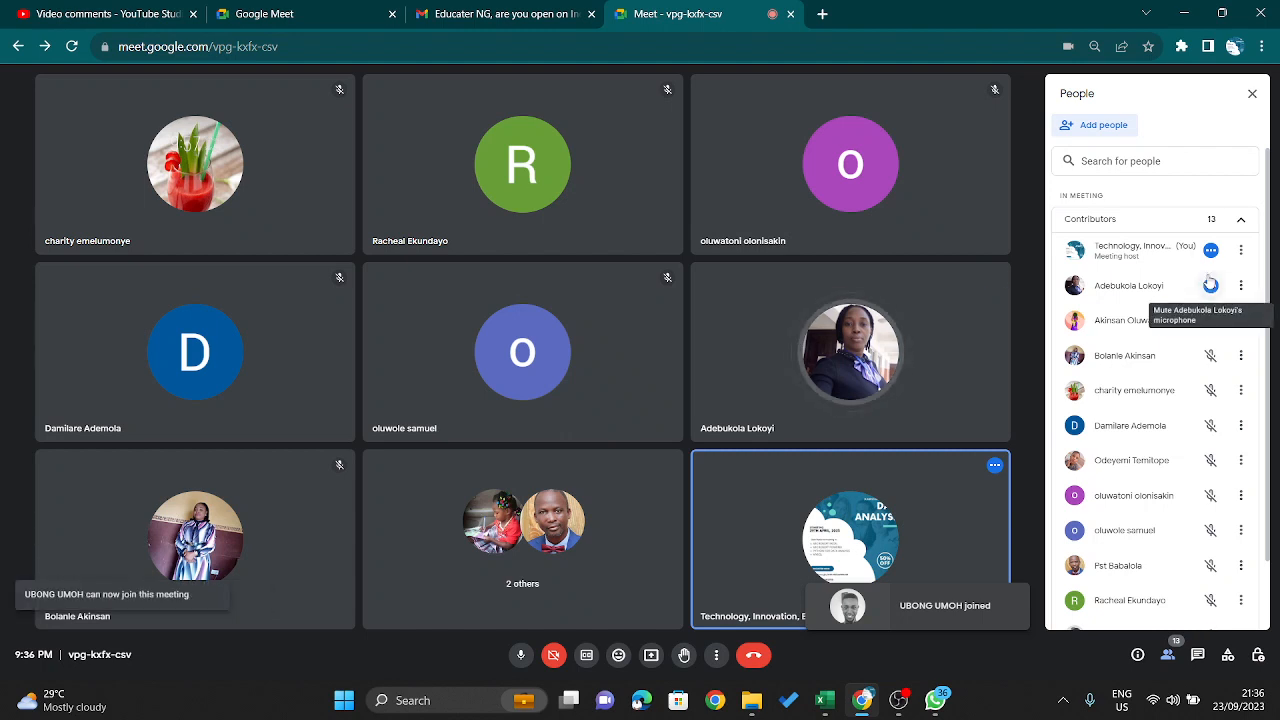
click(1209, 284)
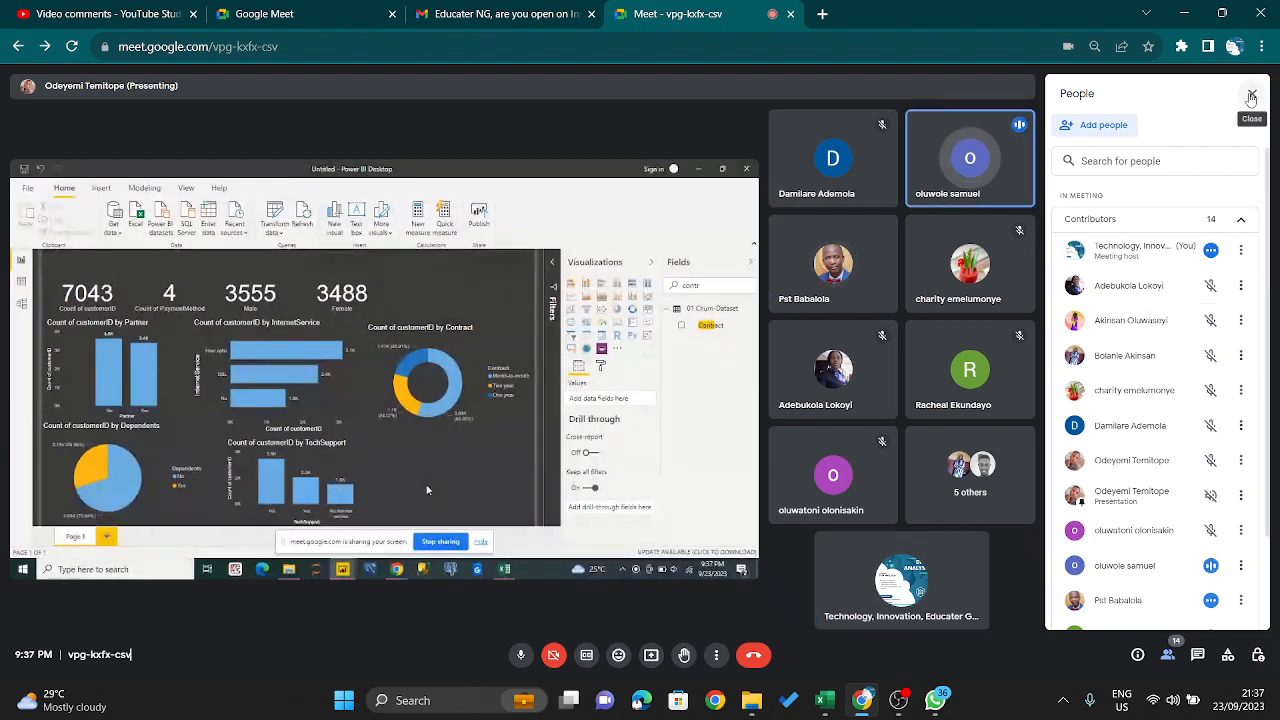
click(1250, 97)
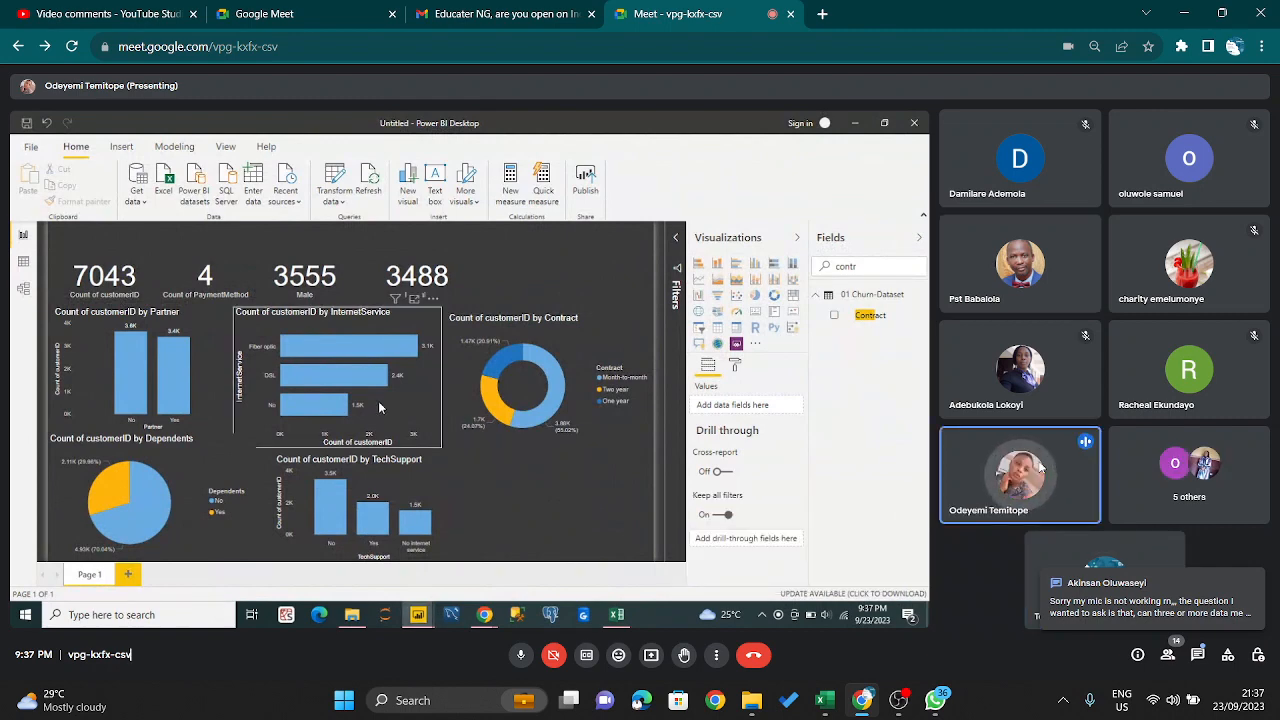
- Open the attendee's chat question about analyzing several data together, reply "I'll address that", and close the in-call messages
click(1166, 605)
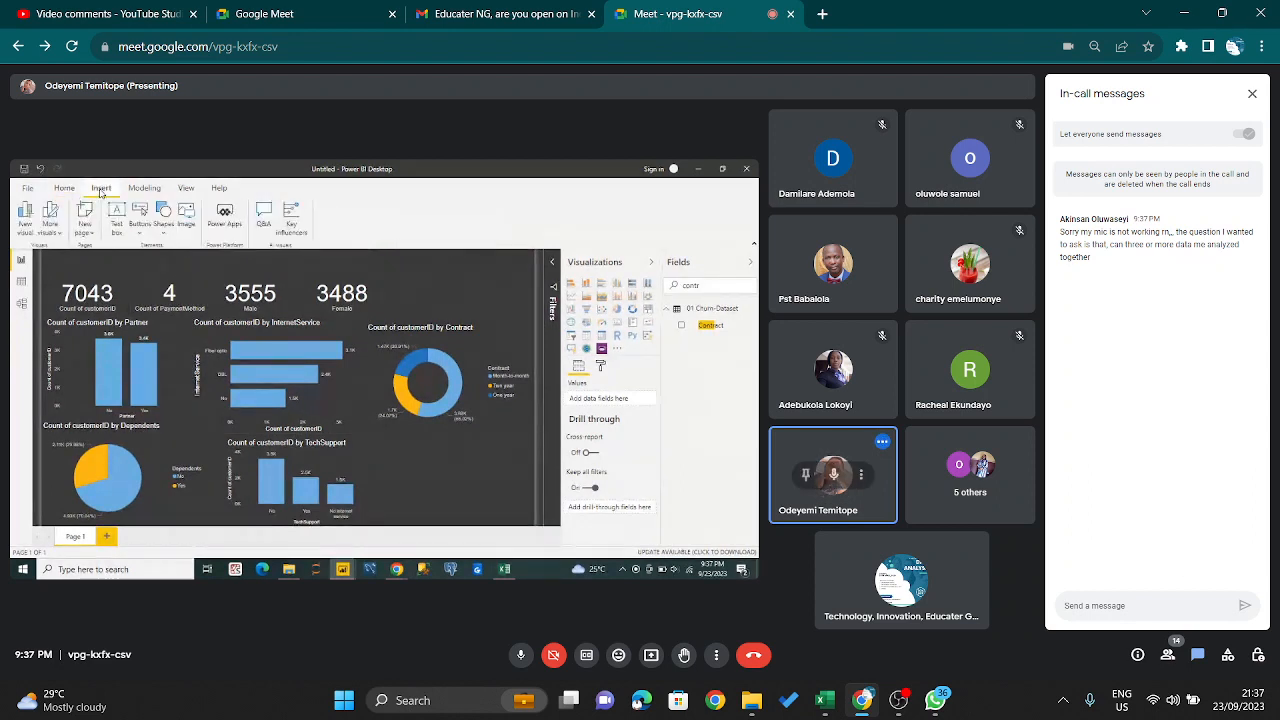
text(I'll addre)
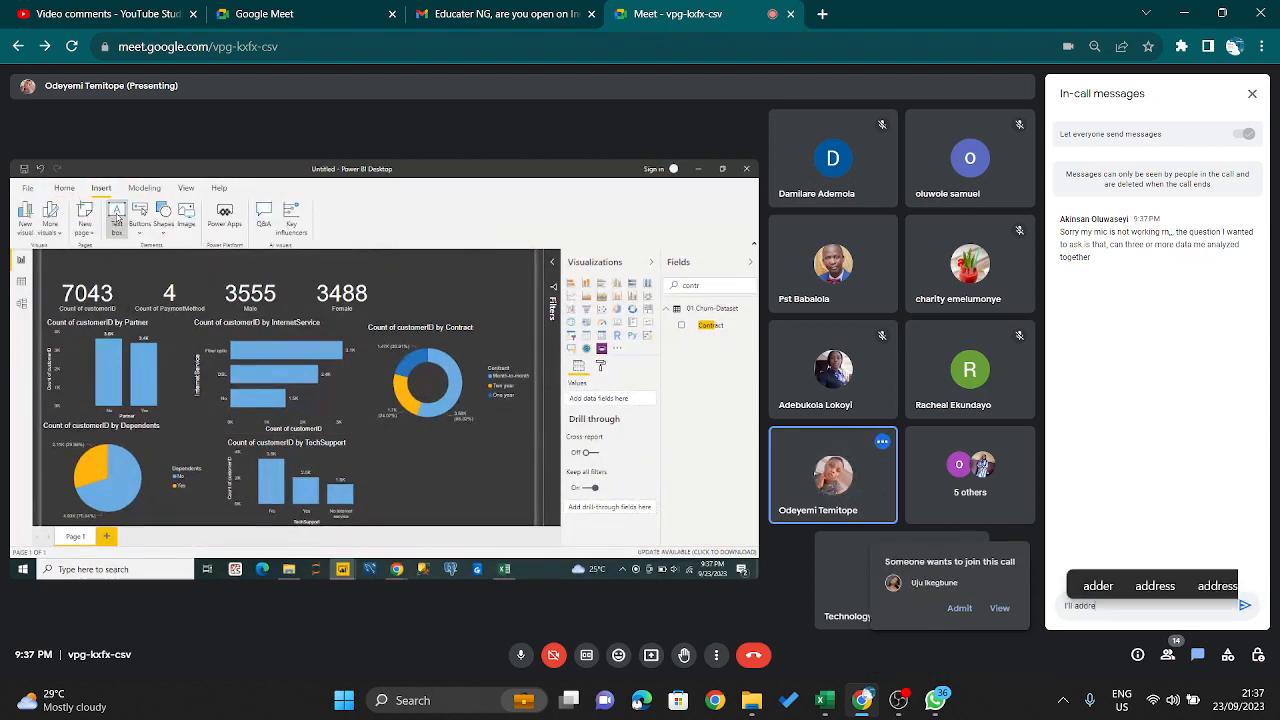
text(ss that)
key(Return)
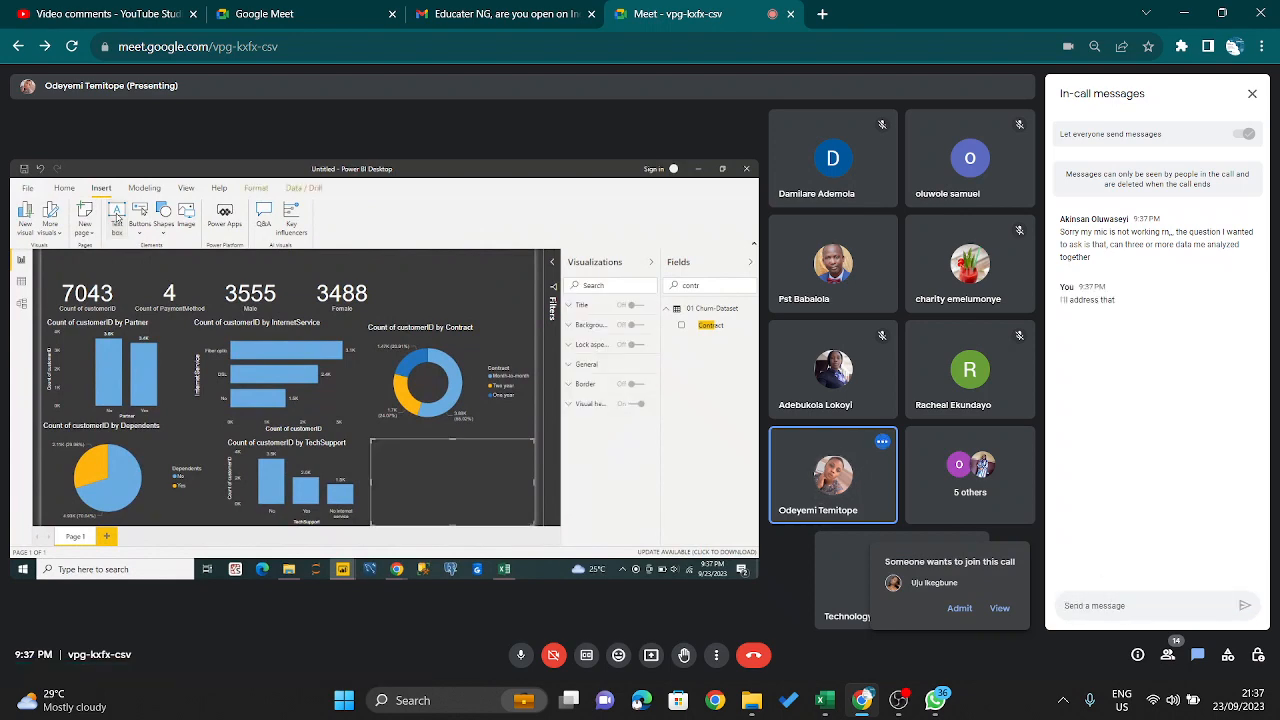
click(1252, 94)
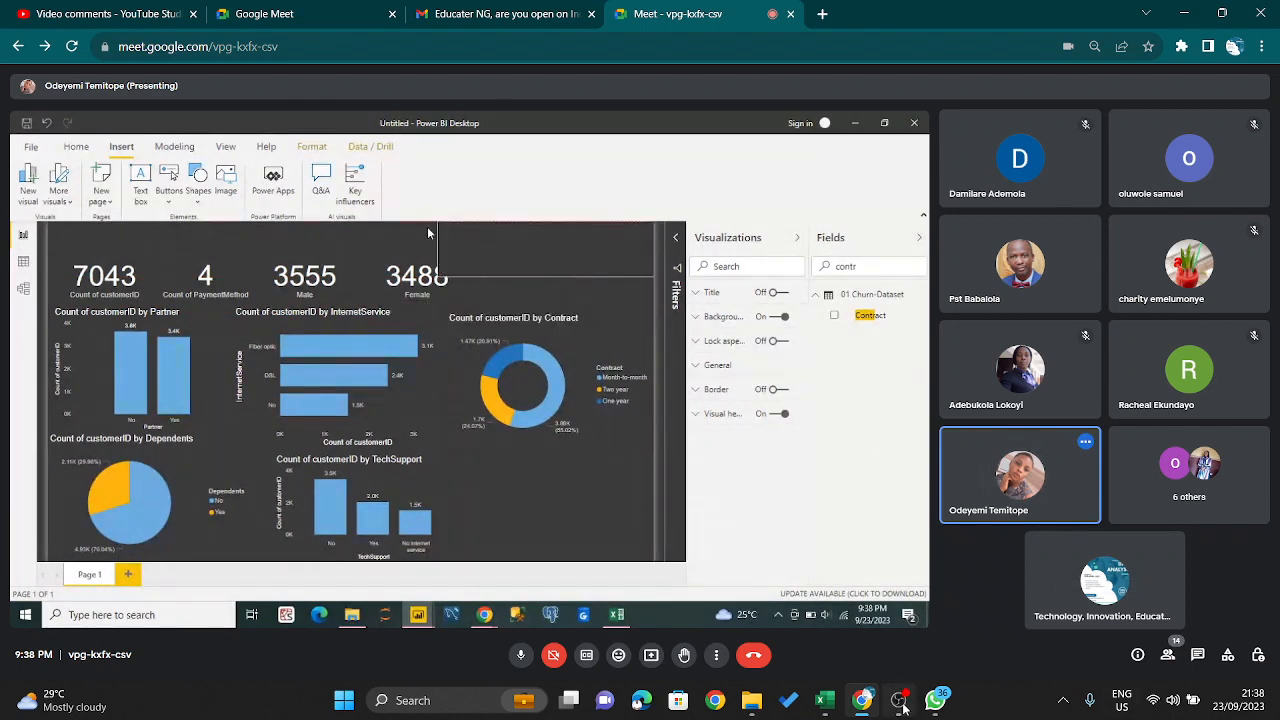
- Mute the Mic/Aux source in the OBS audio mixer and return to the meeting
click(900, 702)
click(795, 583)
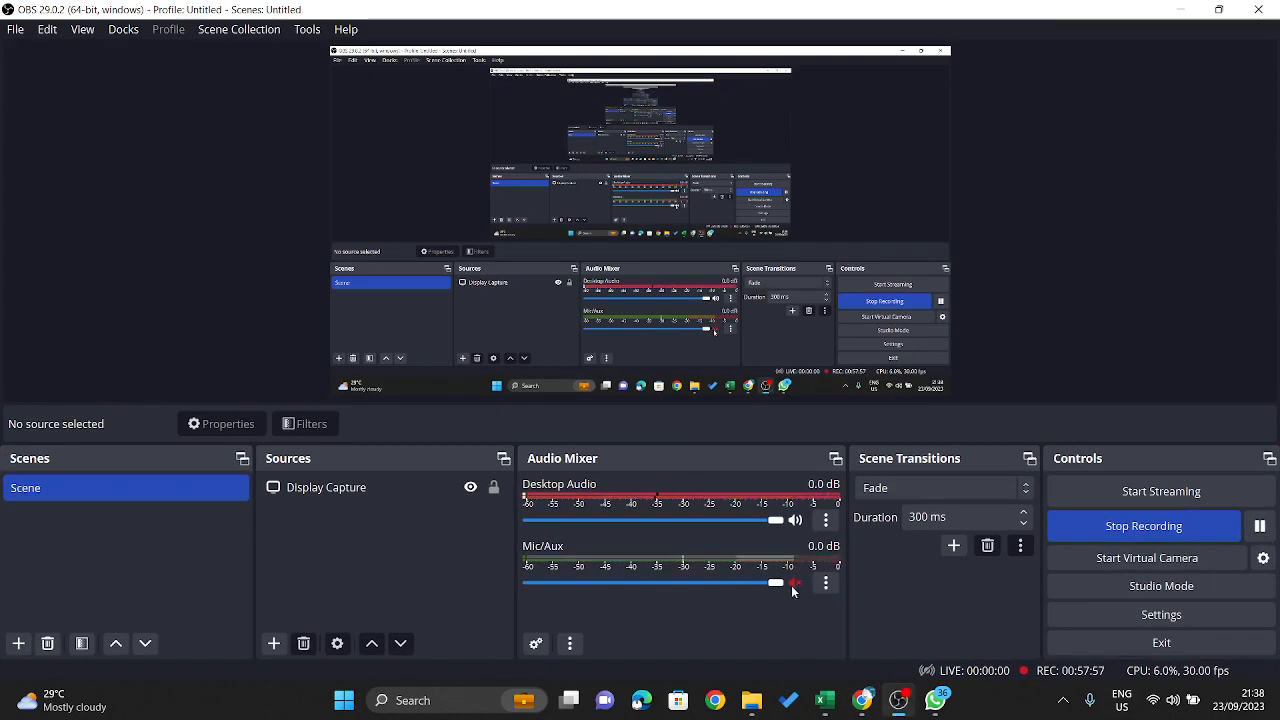
click(1175, 8)
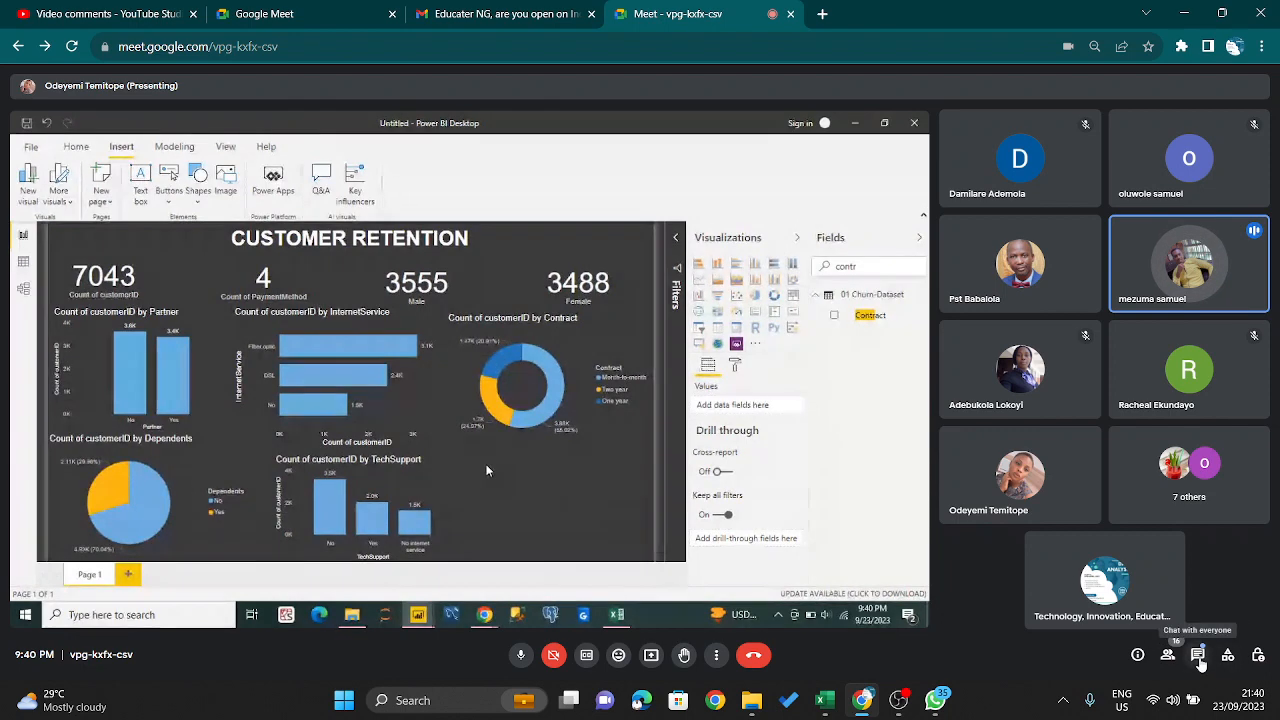
- Check the in-call messages for new replies, close them, and admit the person asking to join
click(1199, 660)
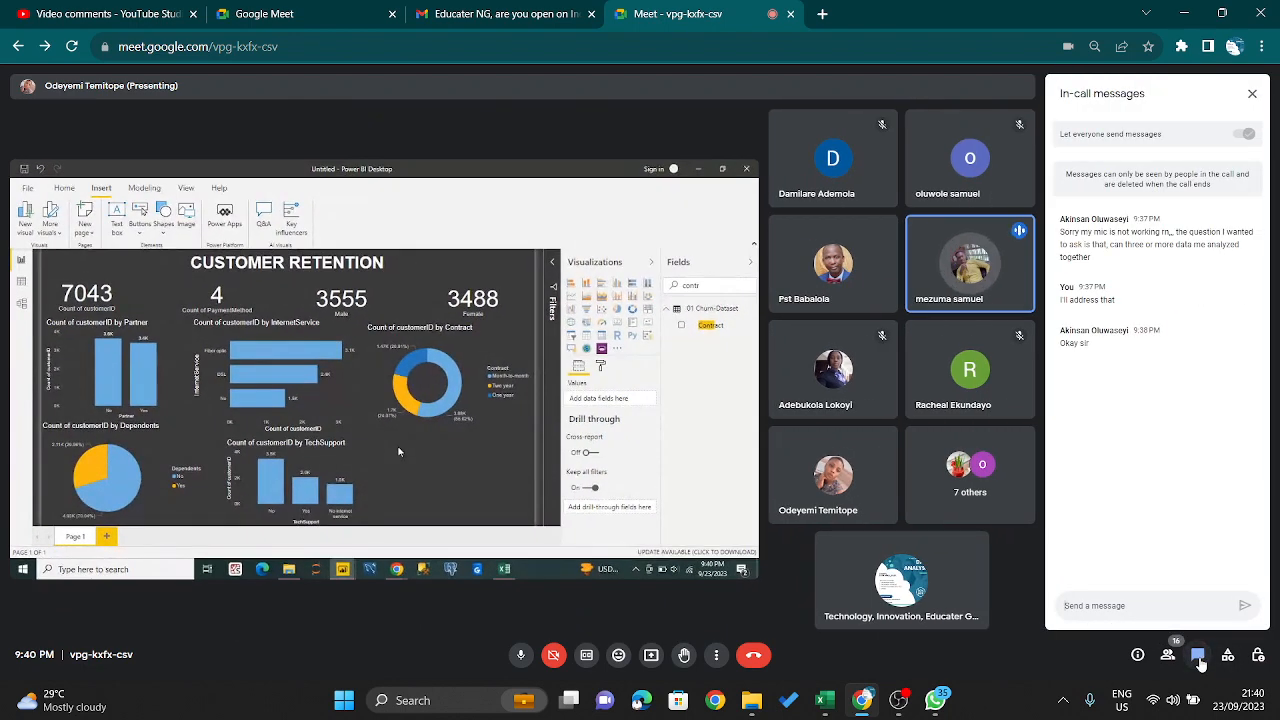
click(1251, 95)
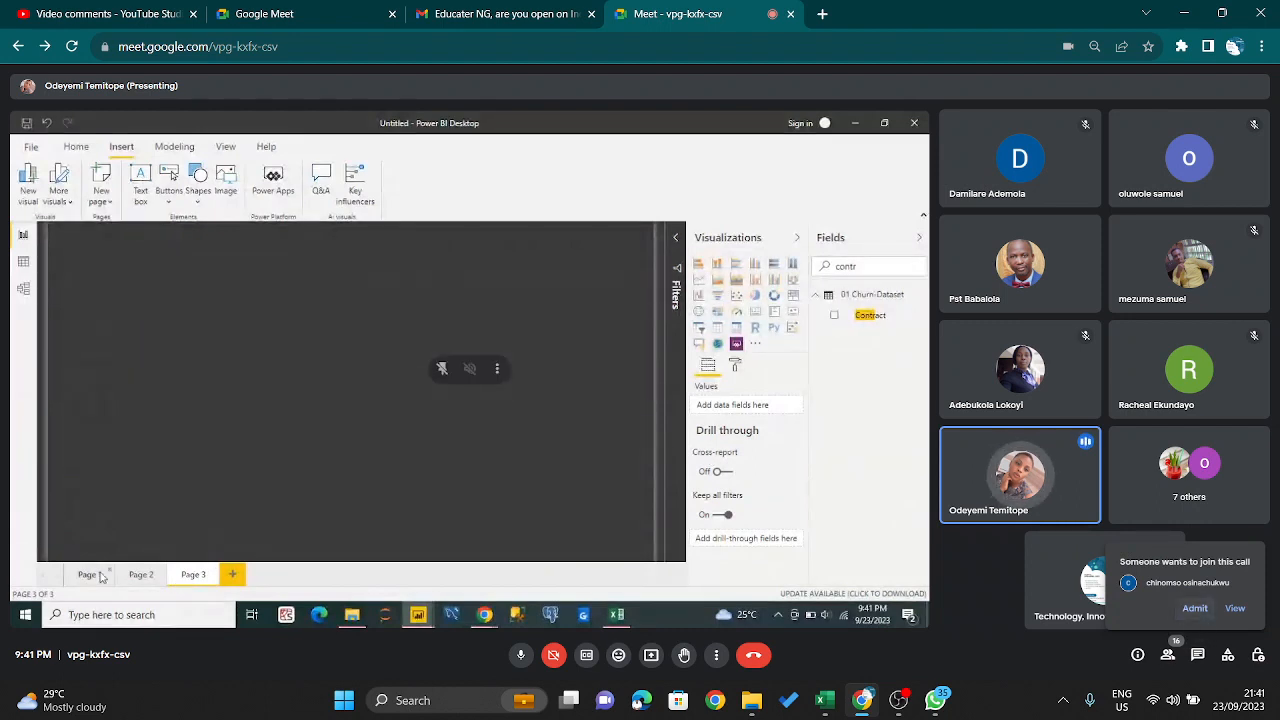
click(1195, 608)
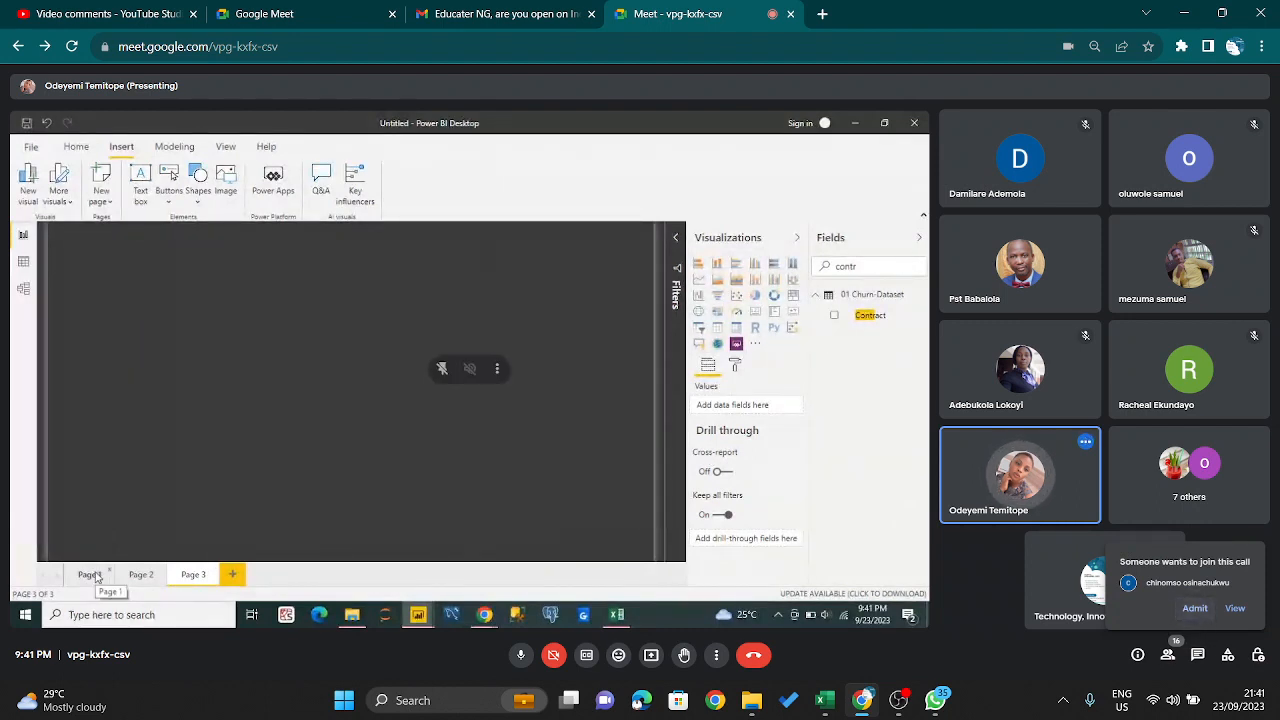
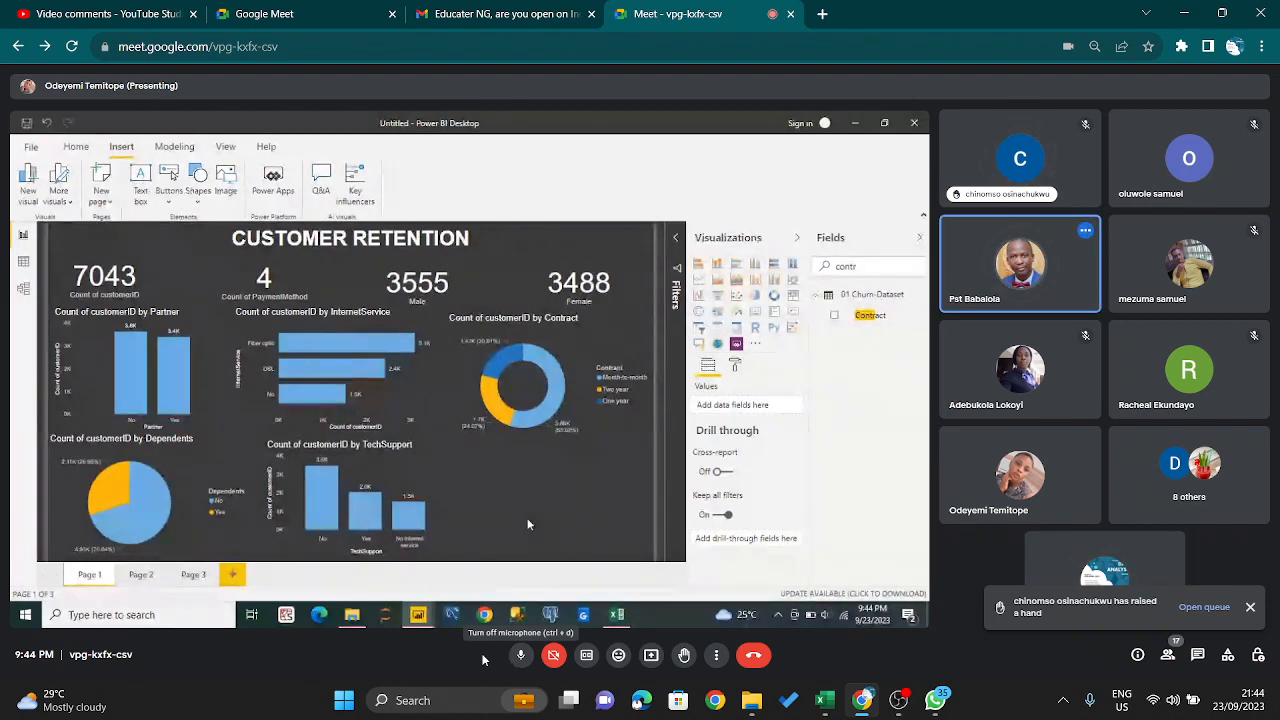
- Mute your own microphone, and mute the open microphone of the attendee directly below the speaking participant for everyone
click(520, 656)
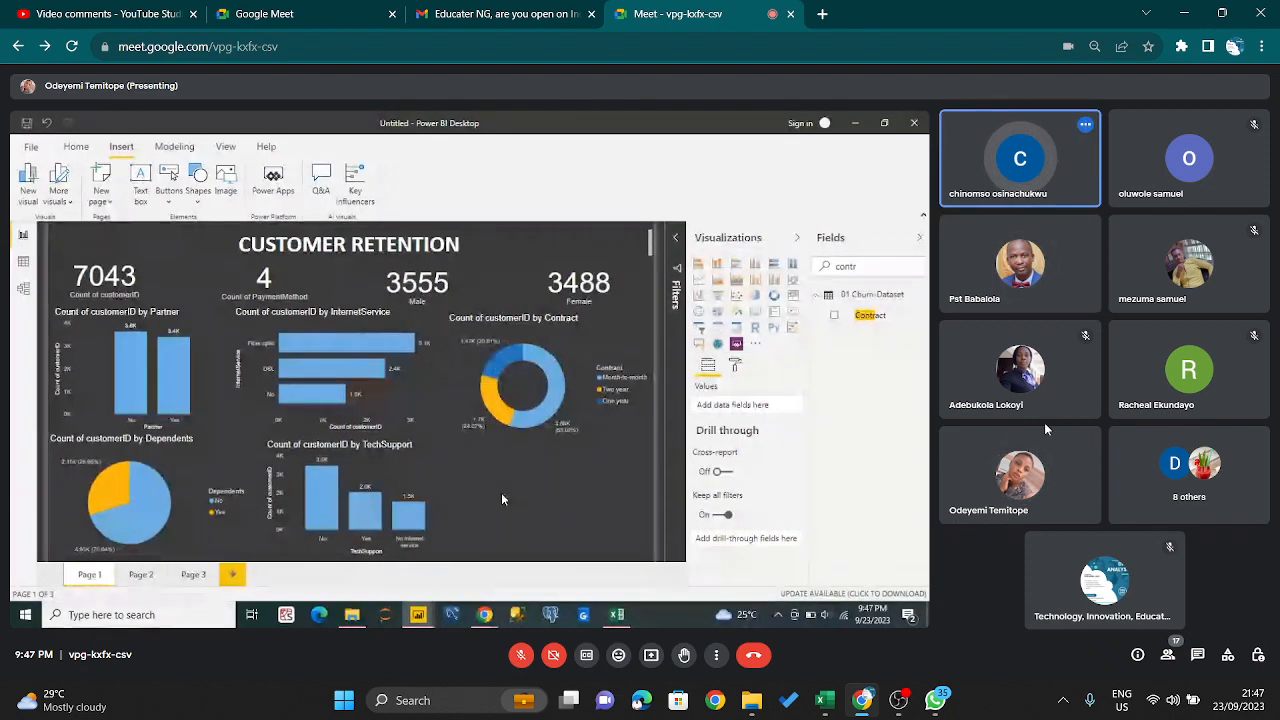
click(1022, 264)
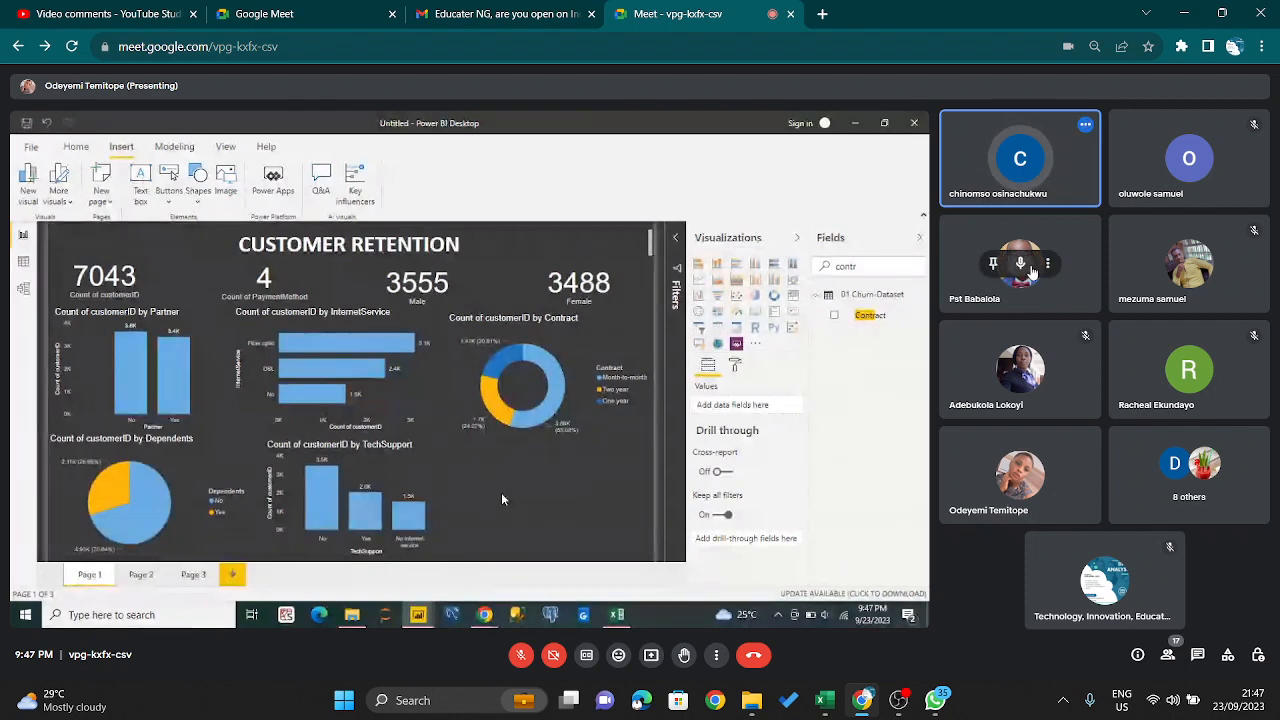
click(724, 397)
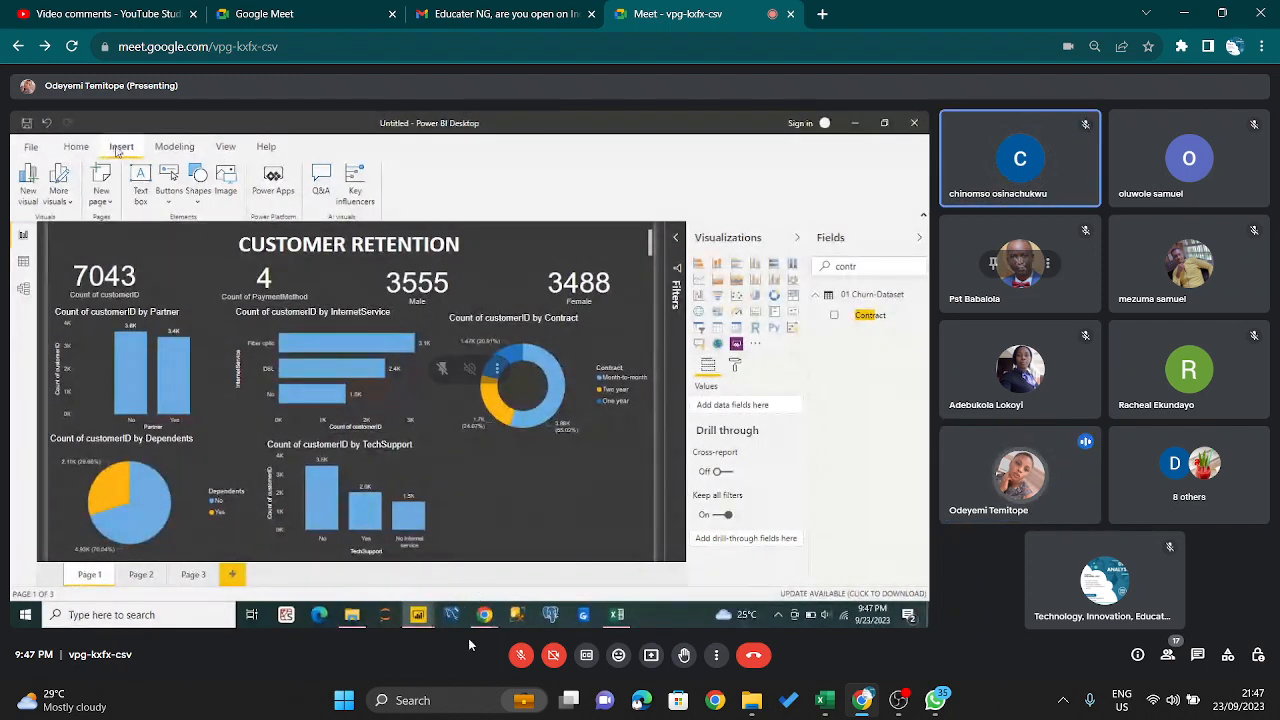
- Turn your own microphone back on, and check the in-call messages for new questions before closing them
click(519, 655)
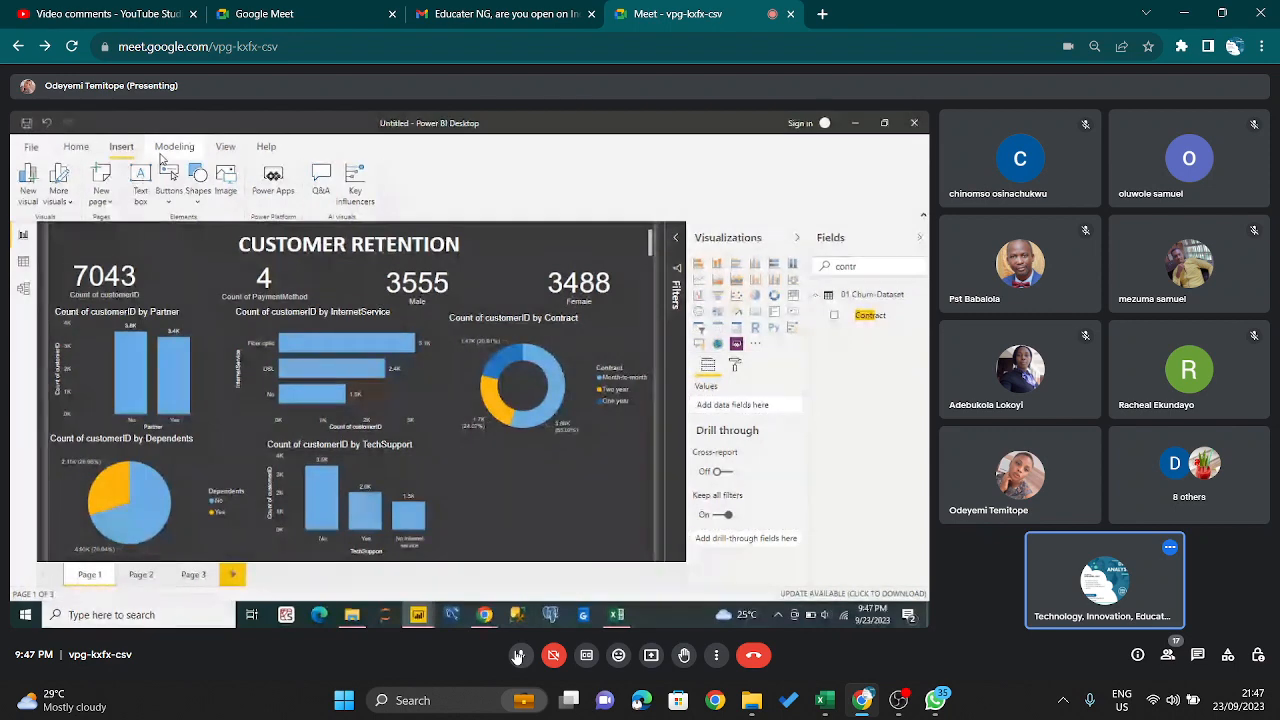
click(1197, 656)
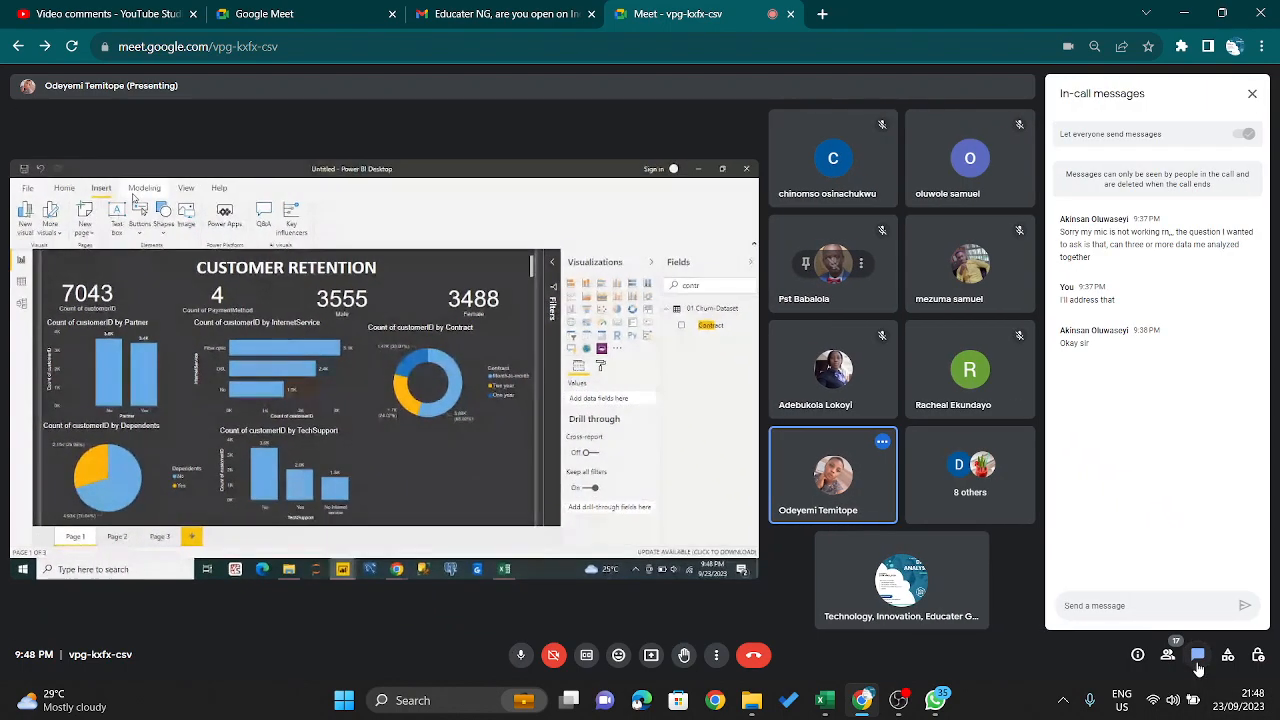
click(1198, 660)
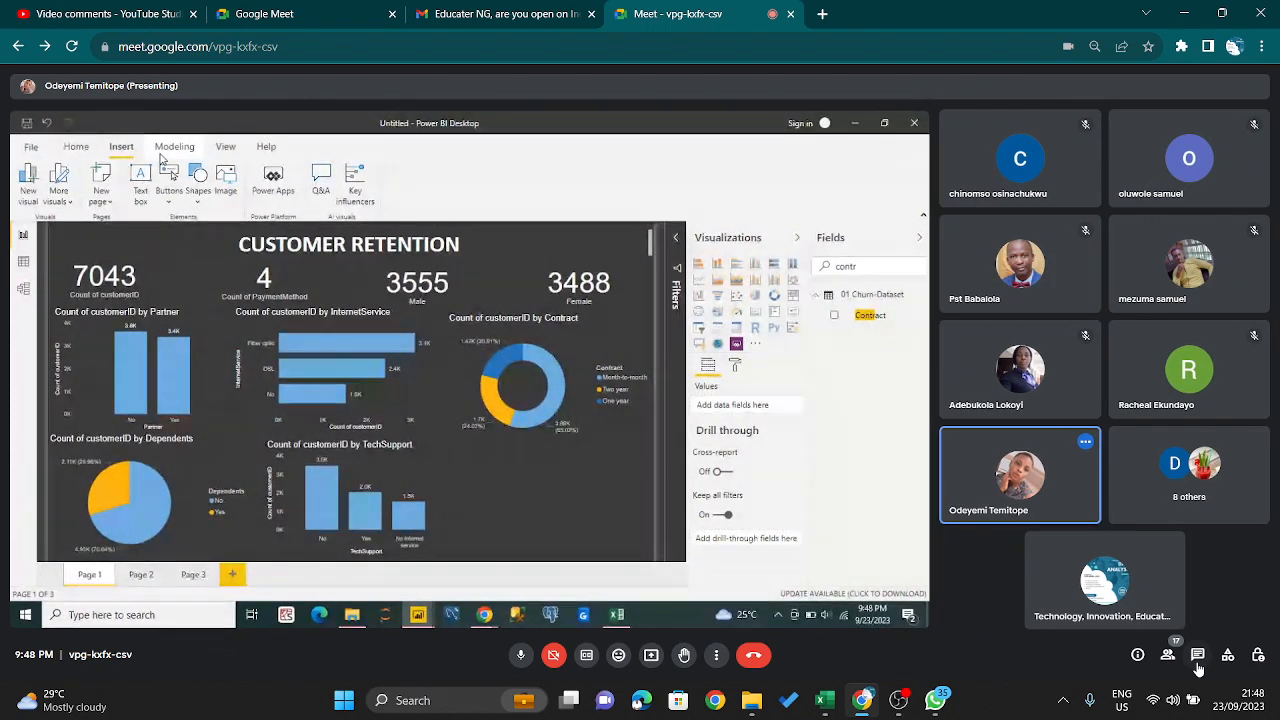
click(1197, 662)
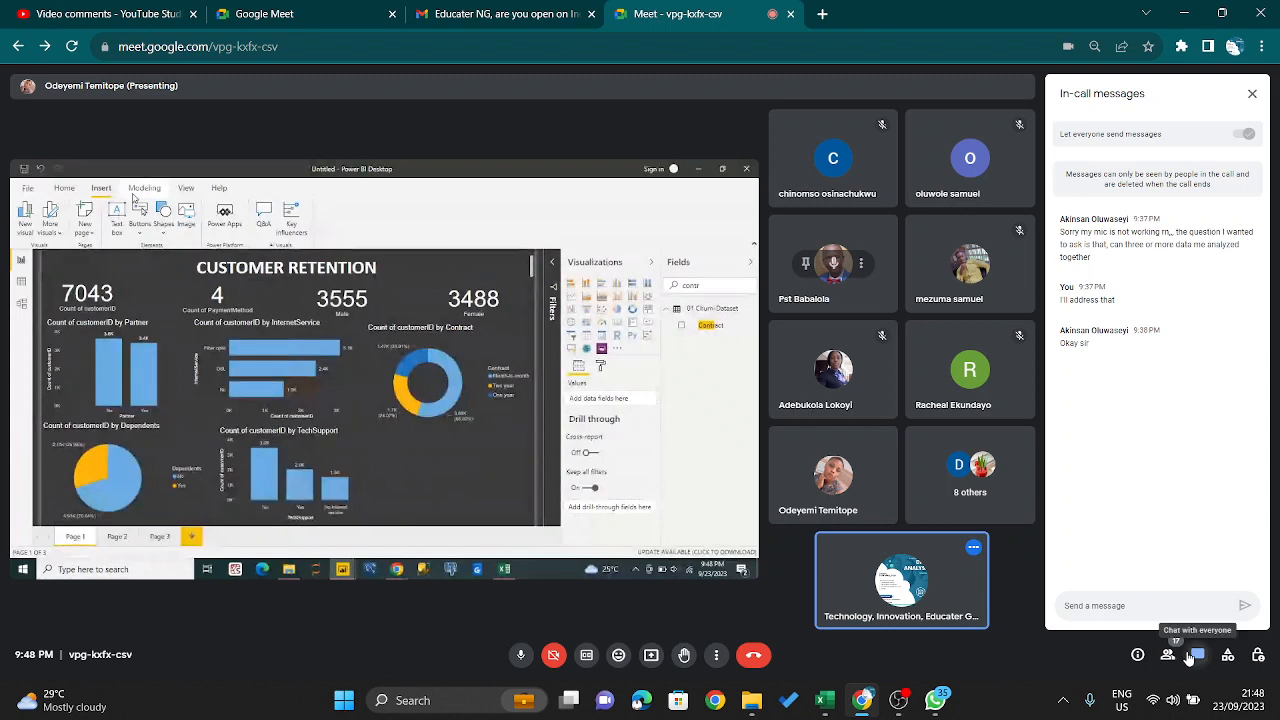
click(1187, 655)
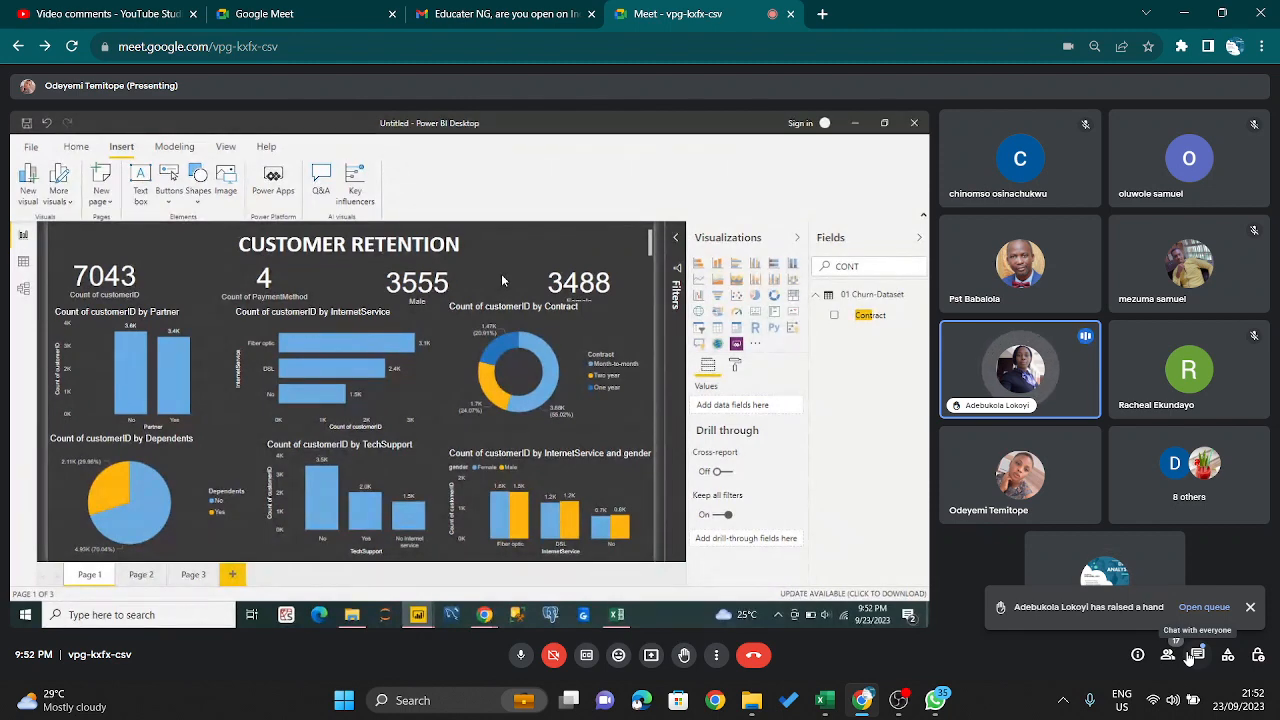
- Admit the person asking to join the call
mouse_move(998, 379)
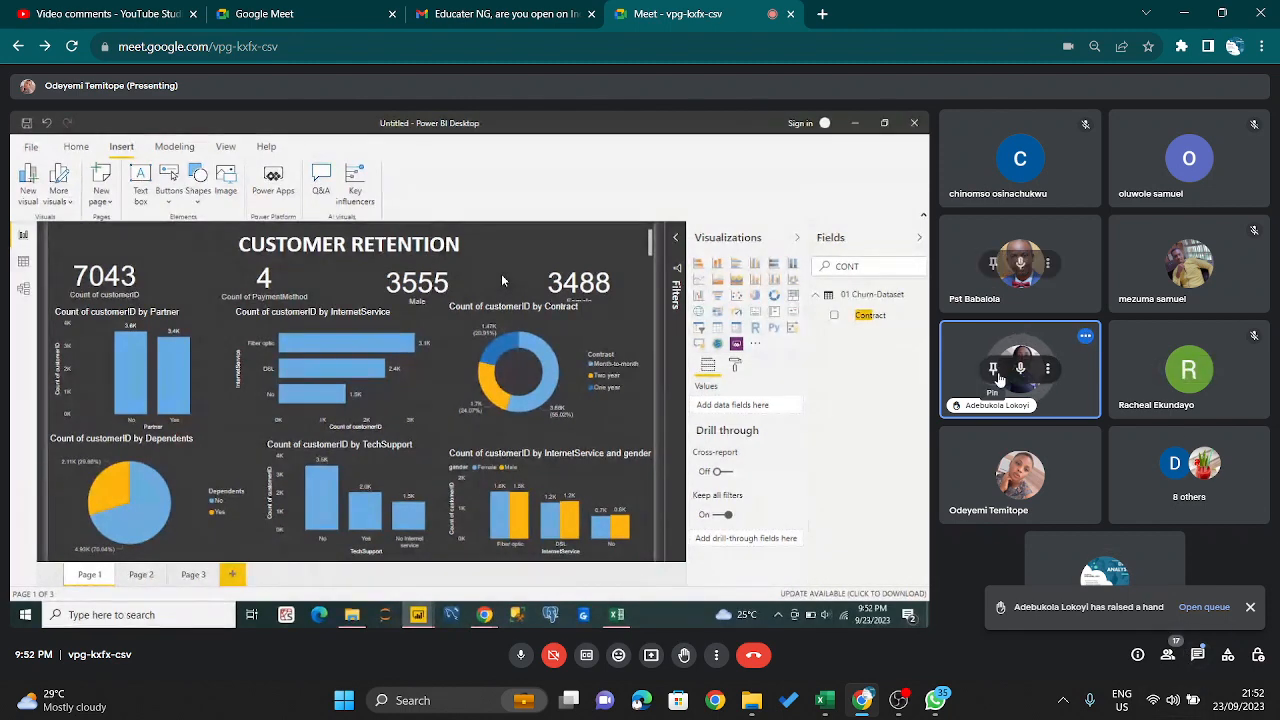
mouse_move(1049, 449)
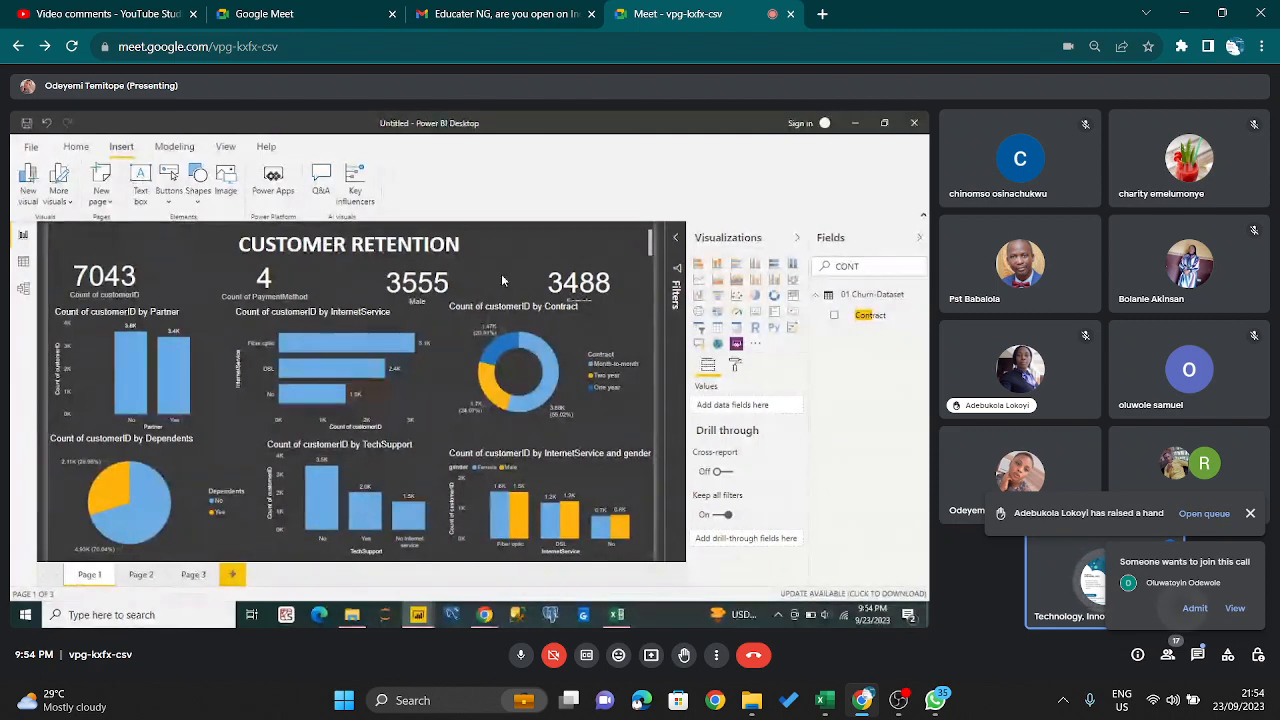
click(1195, 608)
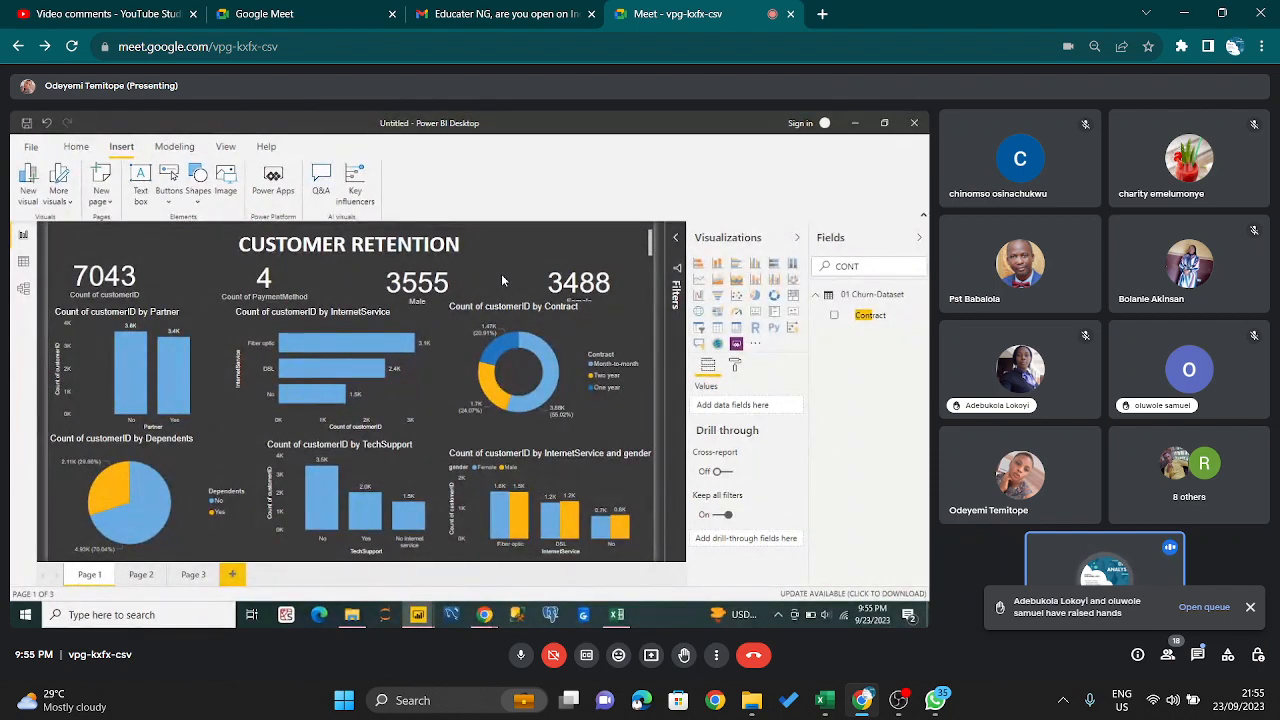
- Read the new chat question about axis or values, close the in-call messages, and admit the next person asking to join
click(1197, 655)
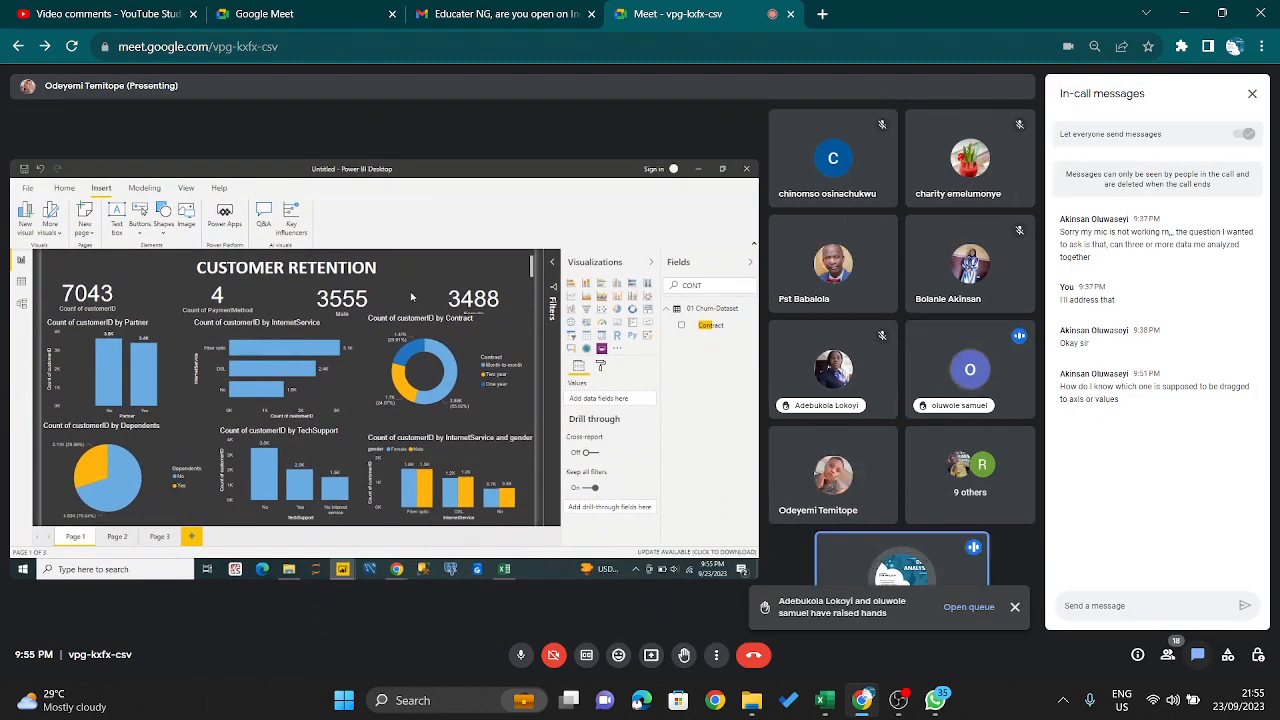
key(ctrl+alt+c)
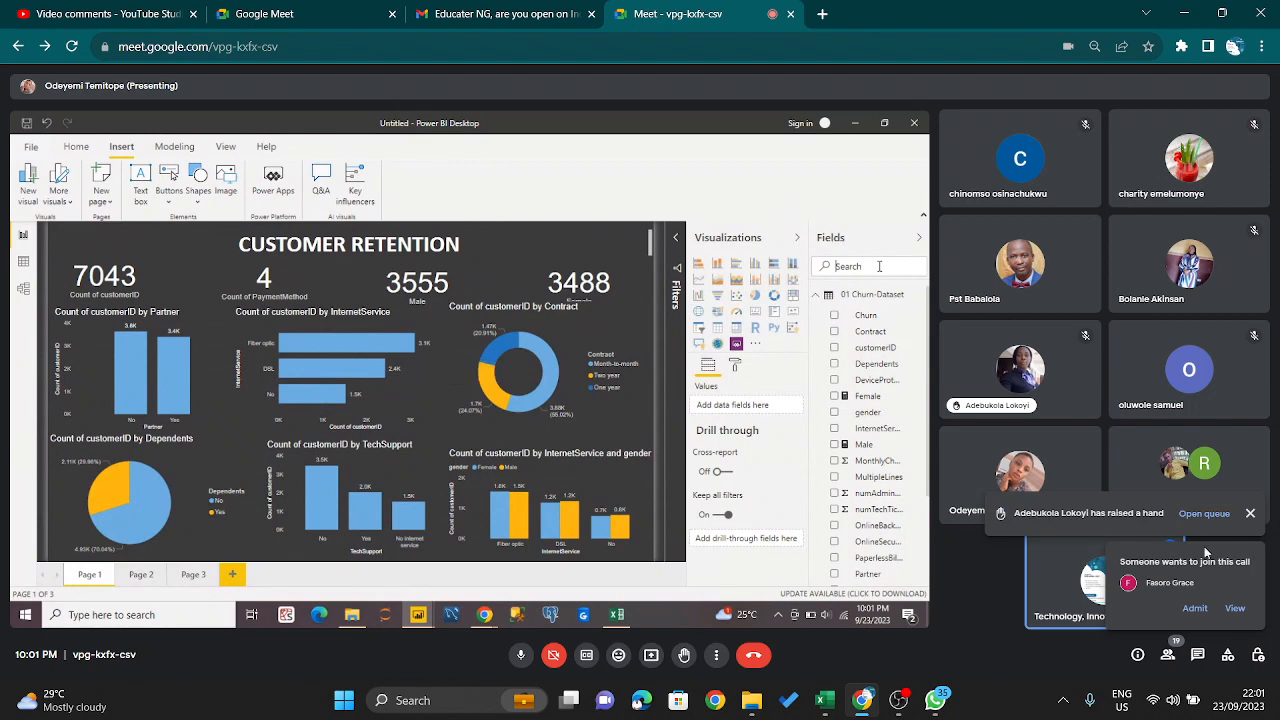
click(1194, 609)
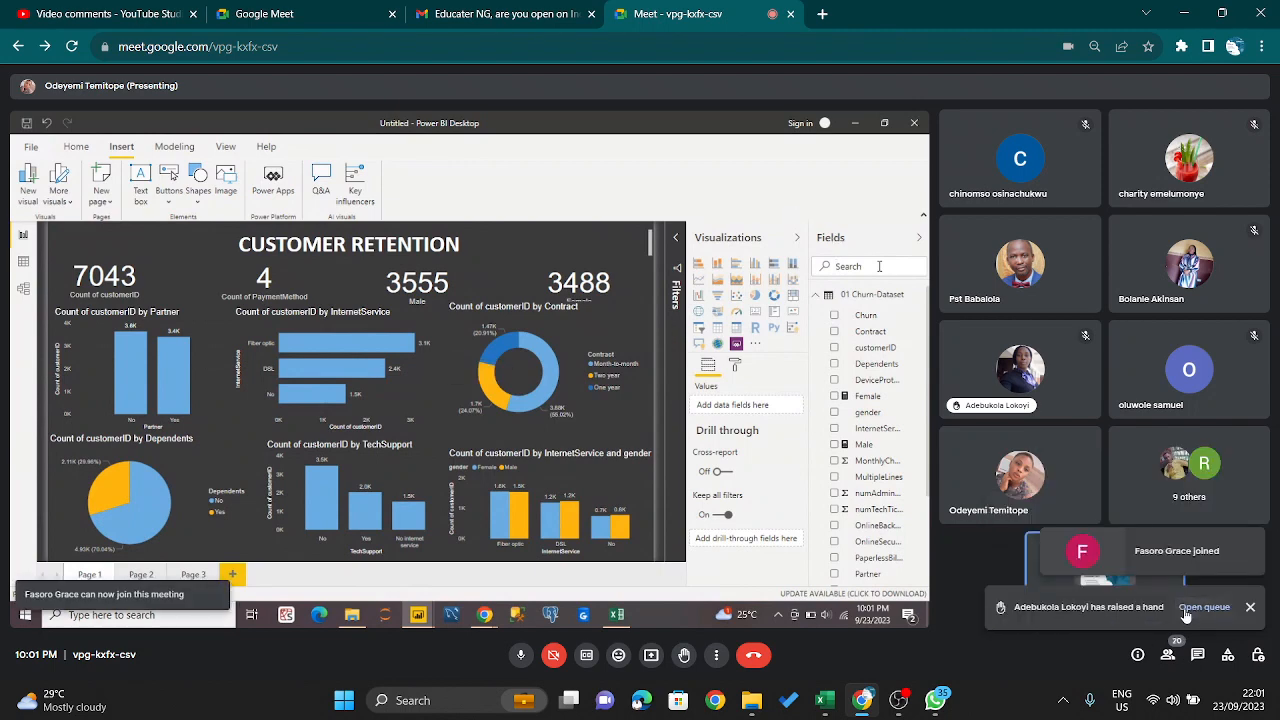
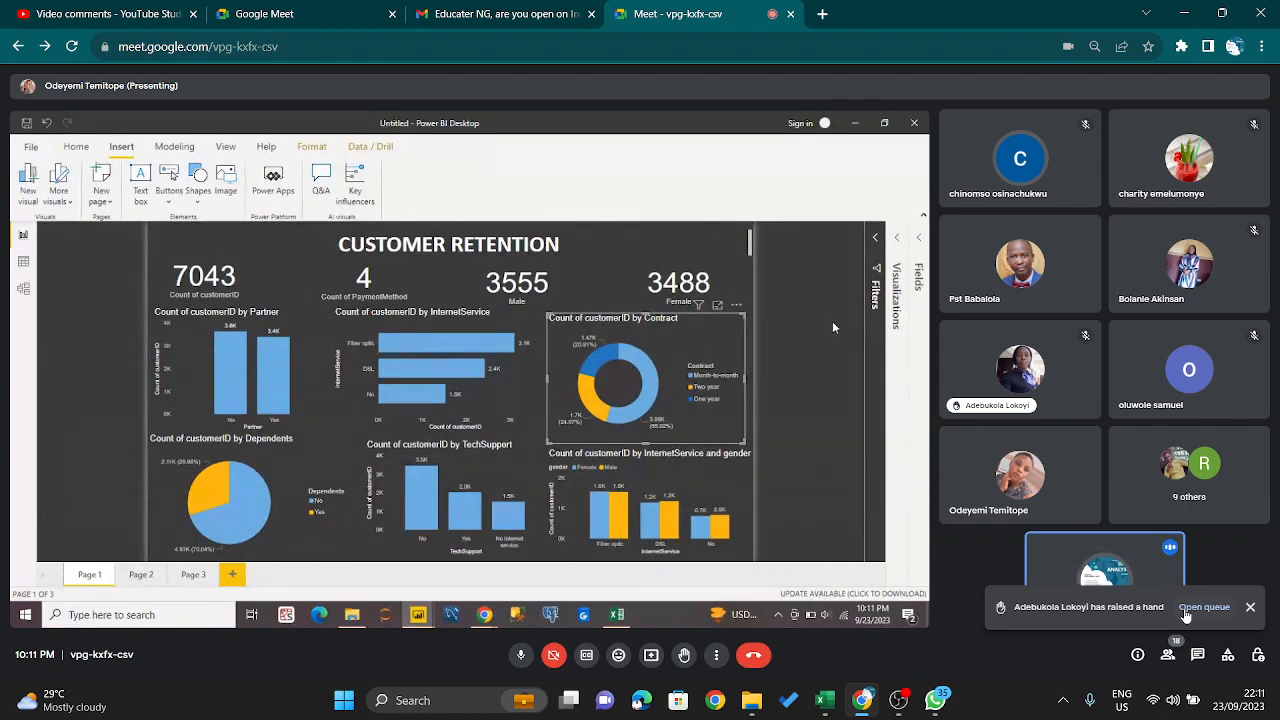
- Check the in-call messages twice for new questions, closing them after each check
click(1198, 654)
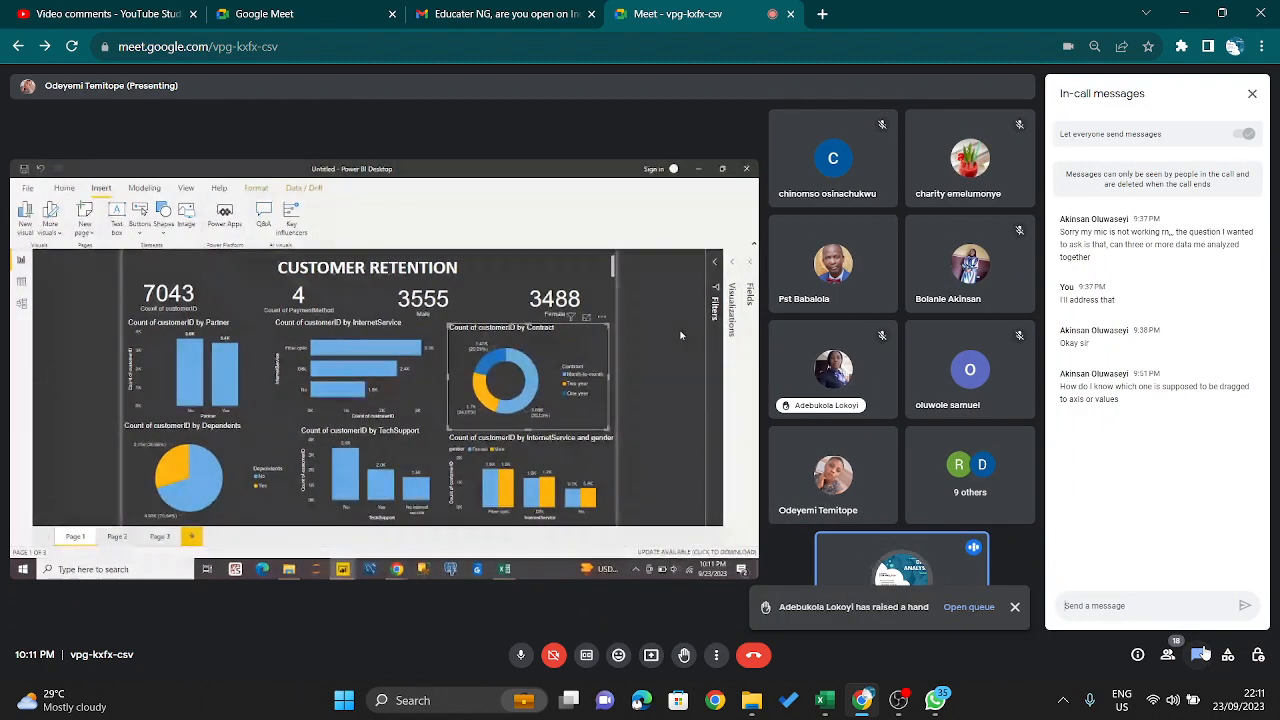
click(1203, 653)
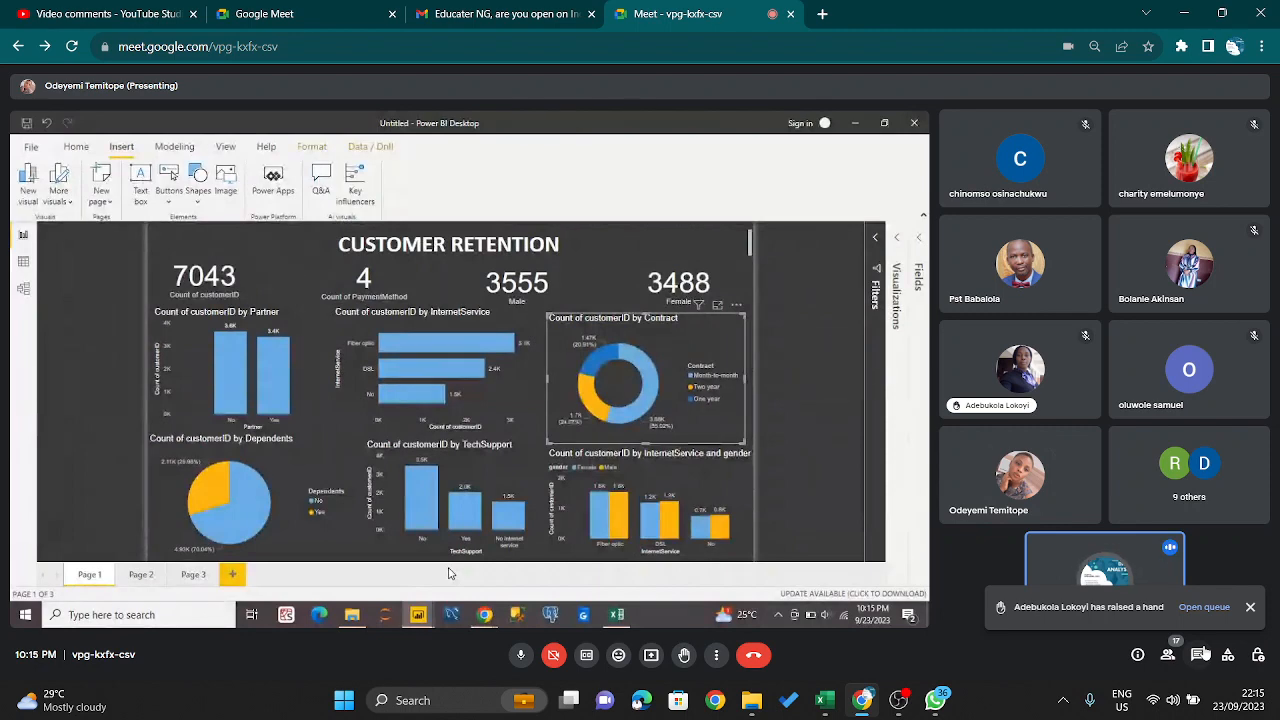
click(1199, 655)
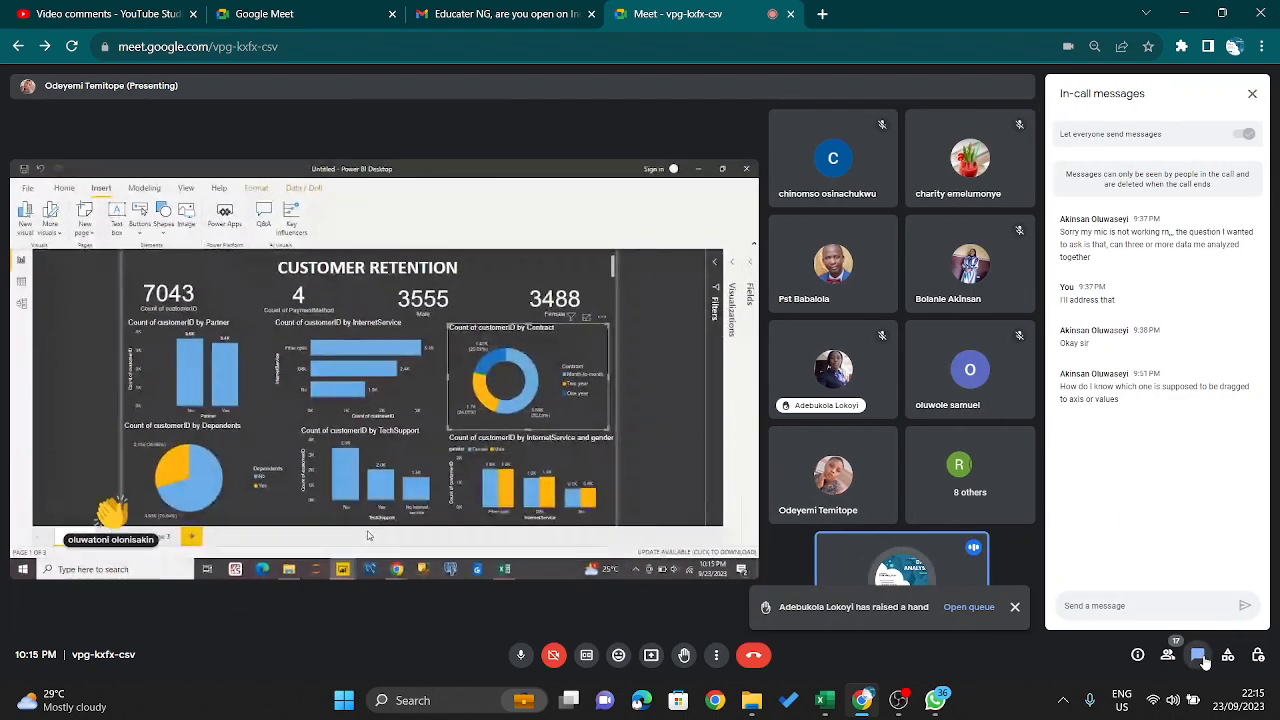
click(1204, 659)
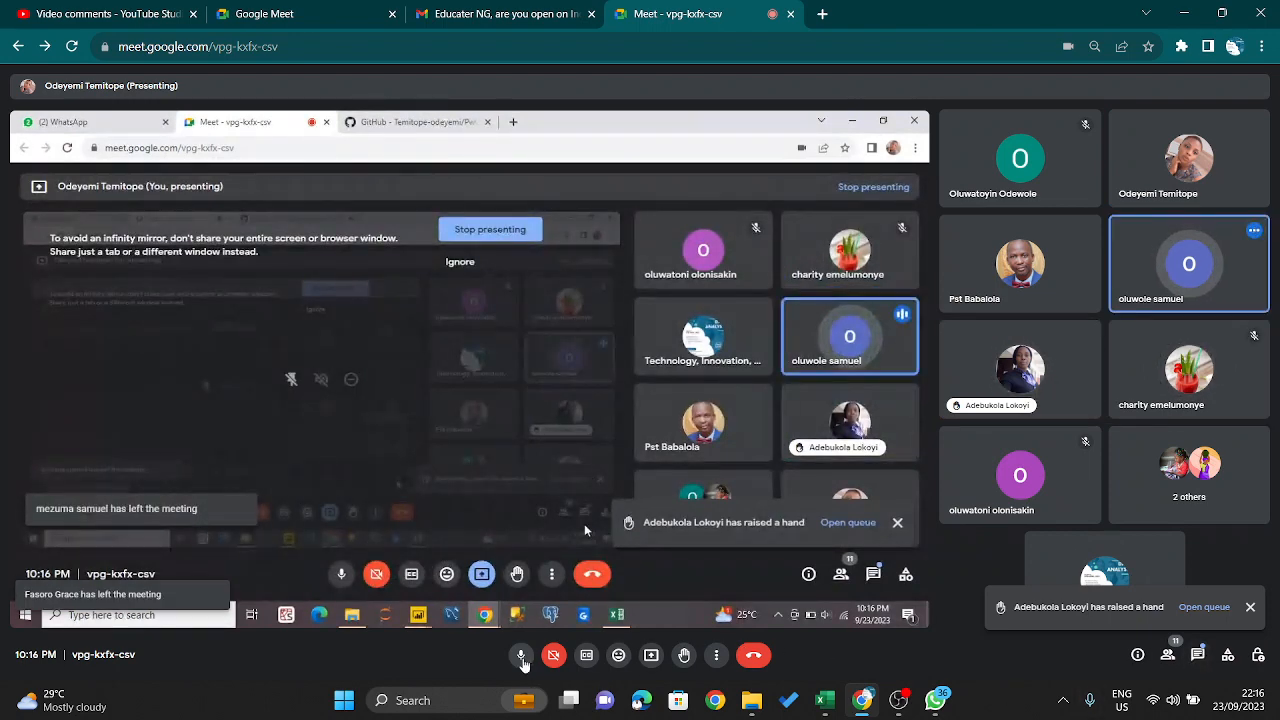
- Mute your own microphone briefly while attendees speak, and turn it back on
click(521, 657)
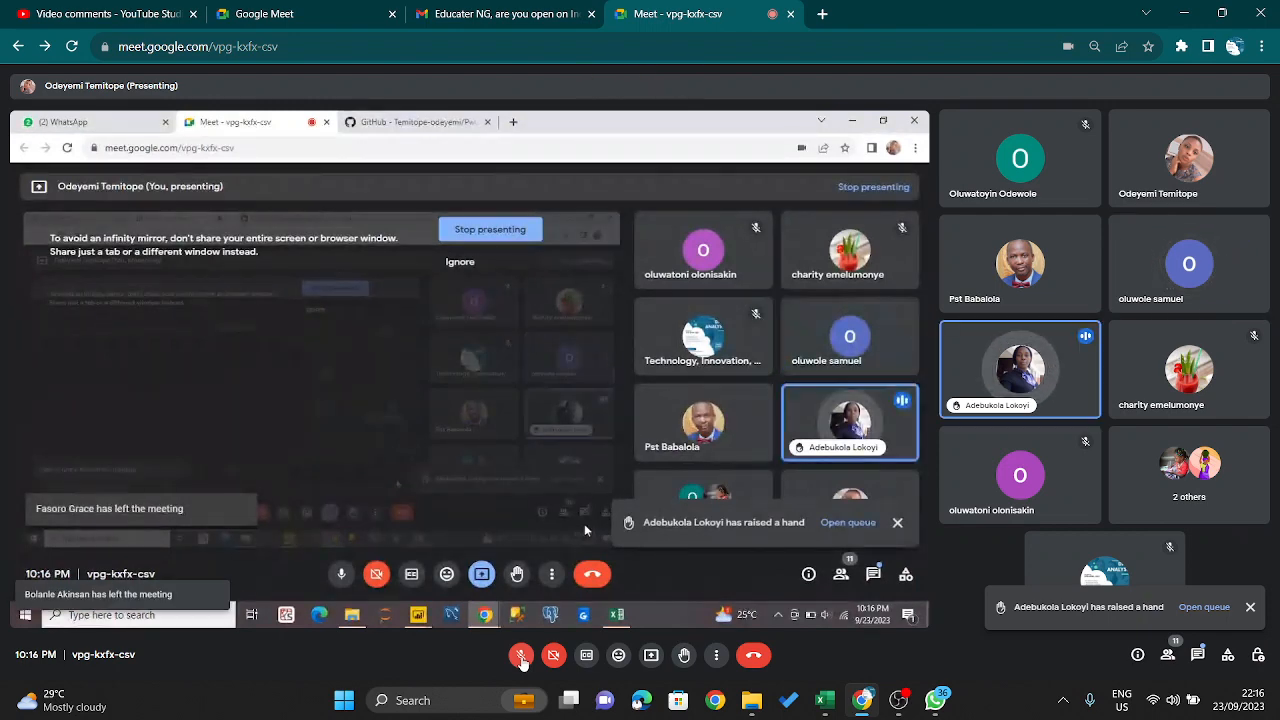
click(521, 657)
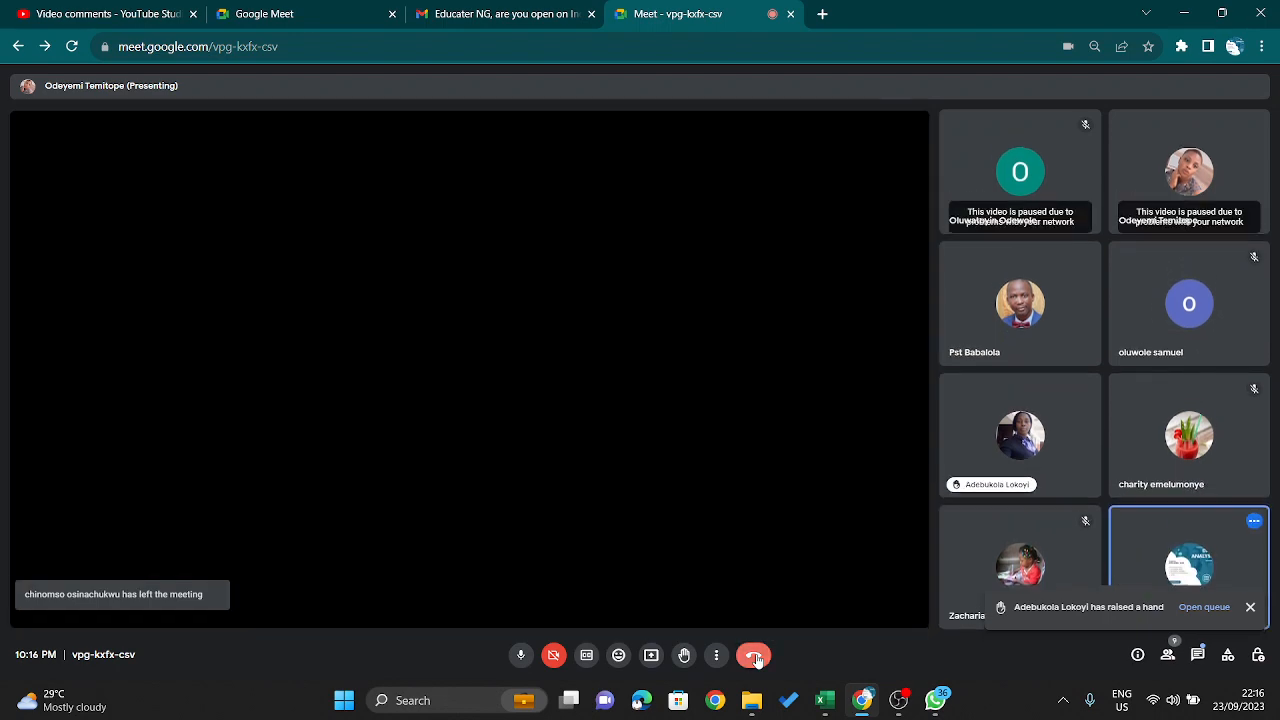
- Leave the class call and switch to OBS Studio, where the recording is running
click(755, 657)
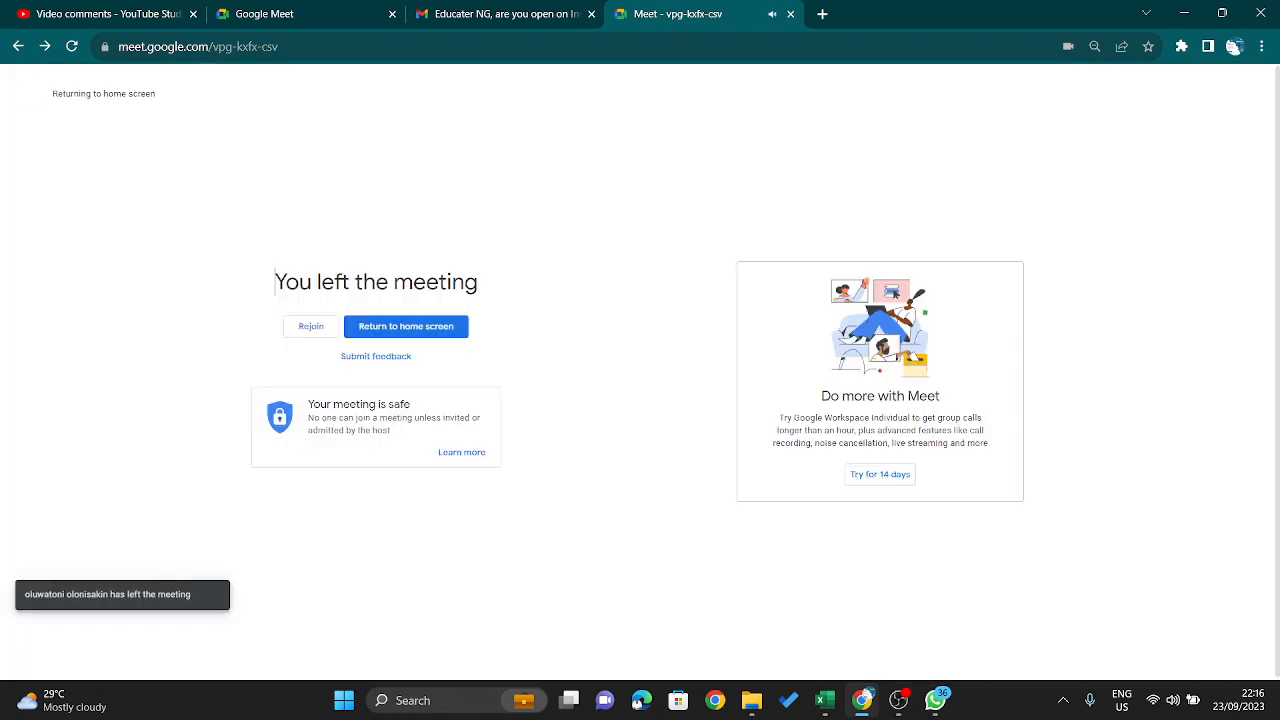
click(896, 700)
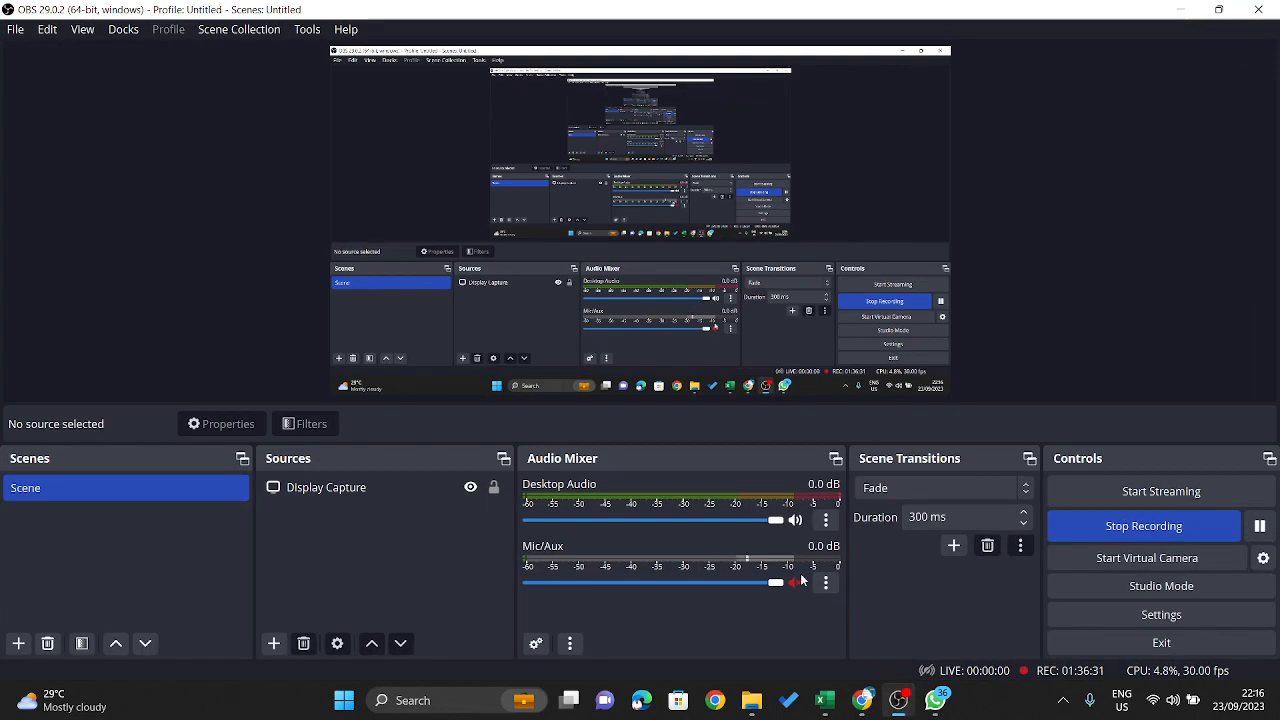